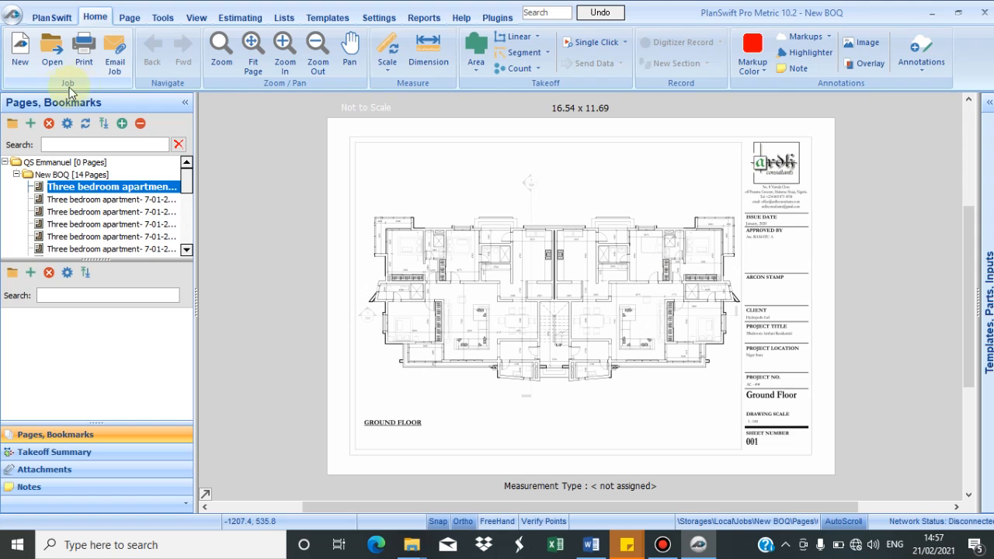
Step: Start a new job named "Proposed Hostel Block" with the description "at Wuse II, Abuja"
click(28, 58)
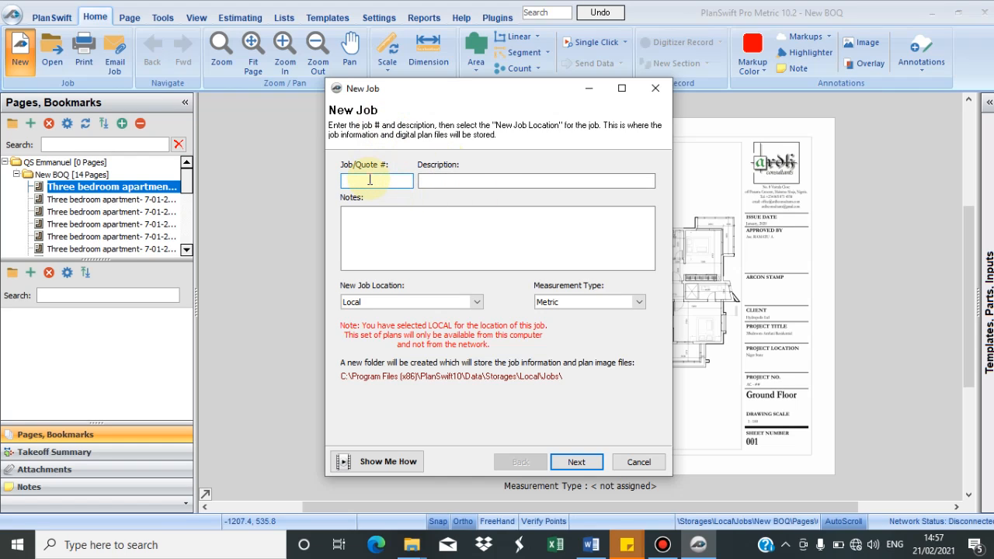
text(Proposed)
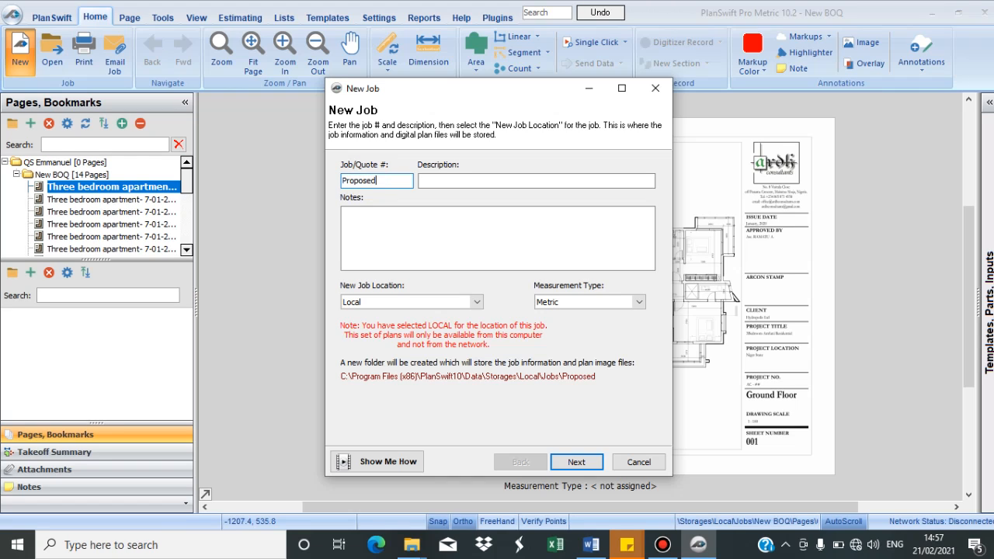
text( Hostel Bloa)
key(BackSpace)
text(ck)
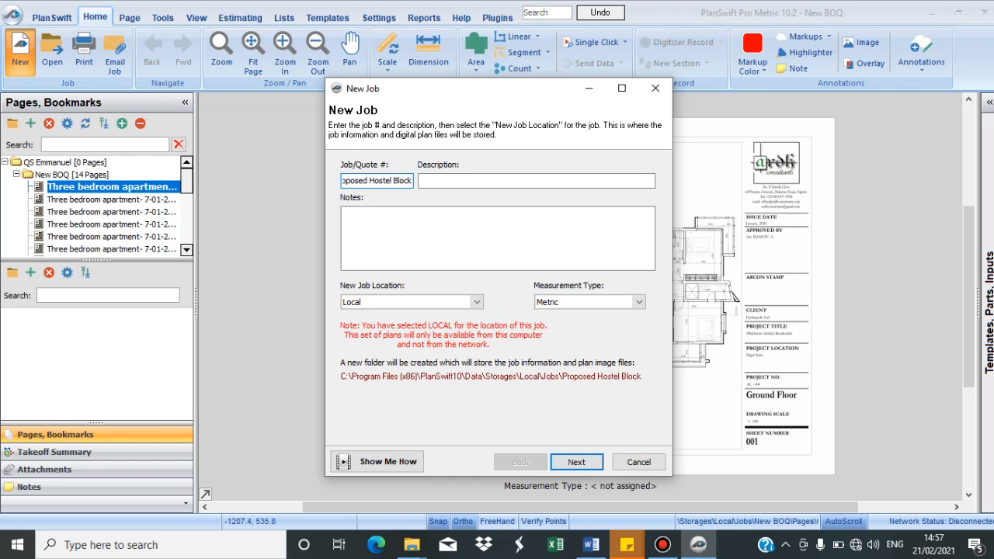
click(461, 180)
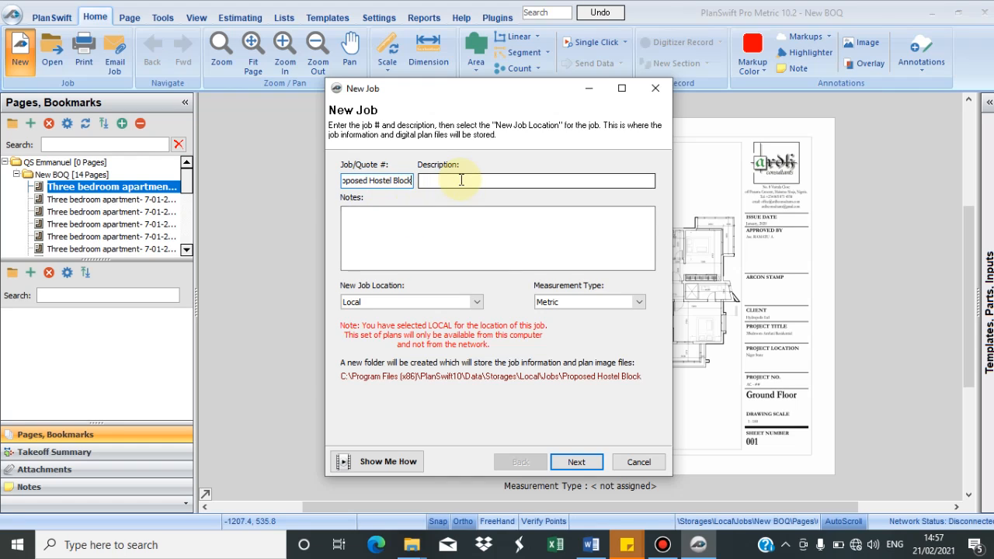
text(a)
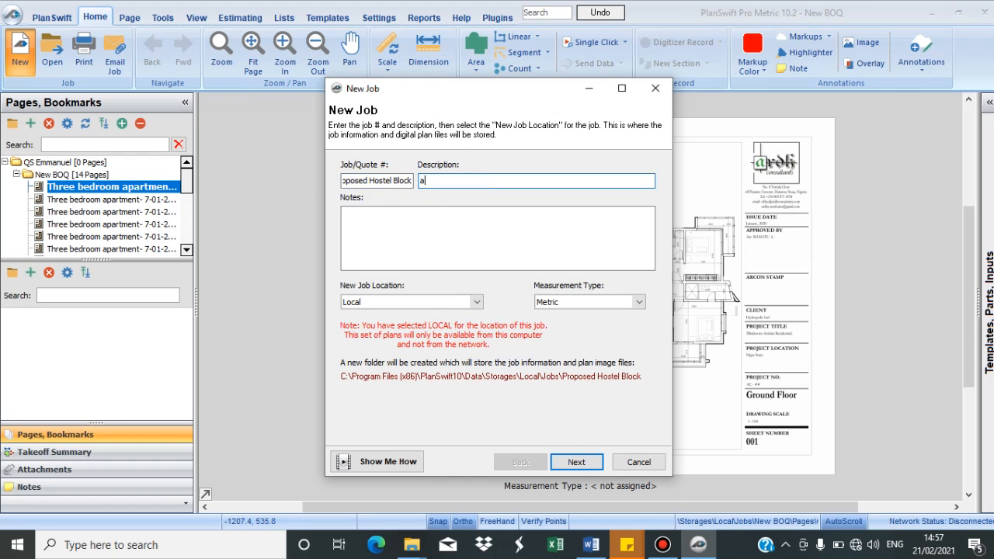
text(t Wuse II, Abuja)
Step: Keep the job location as Local and the measurement type as Metric, and continue to the image file selection
click(472, 302)
click(474, 303)
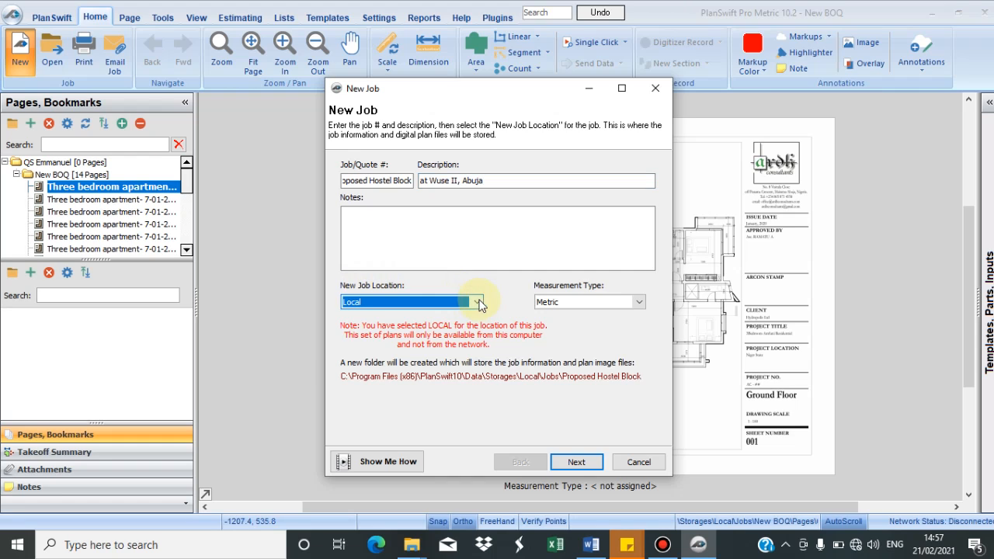
click(638, 302)
click(638, 302)
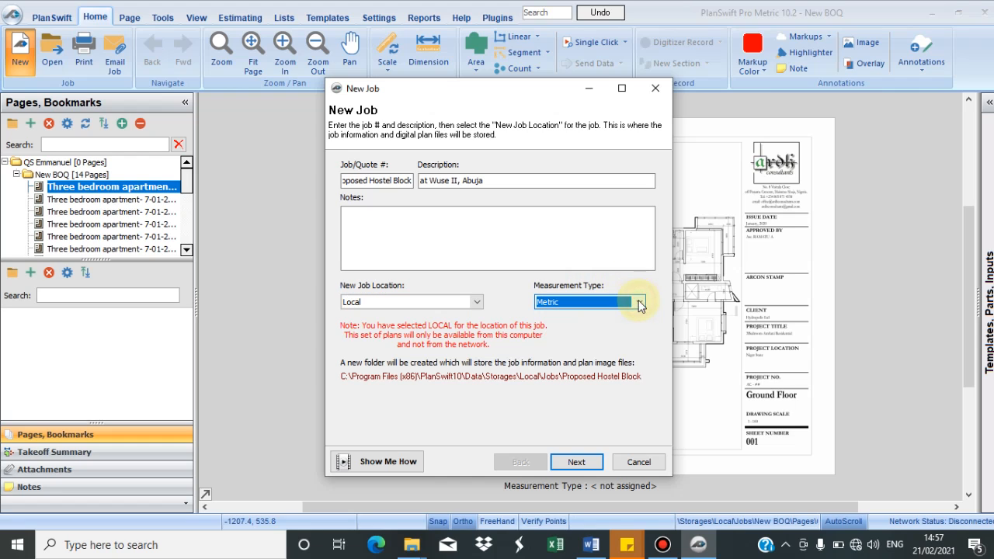
click(582, 464)
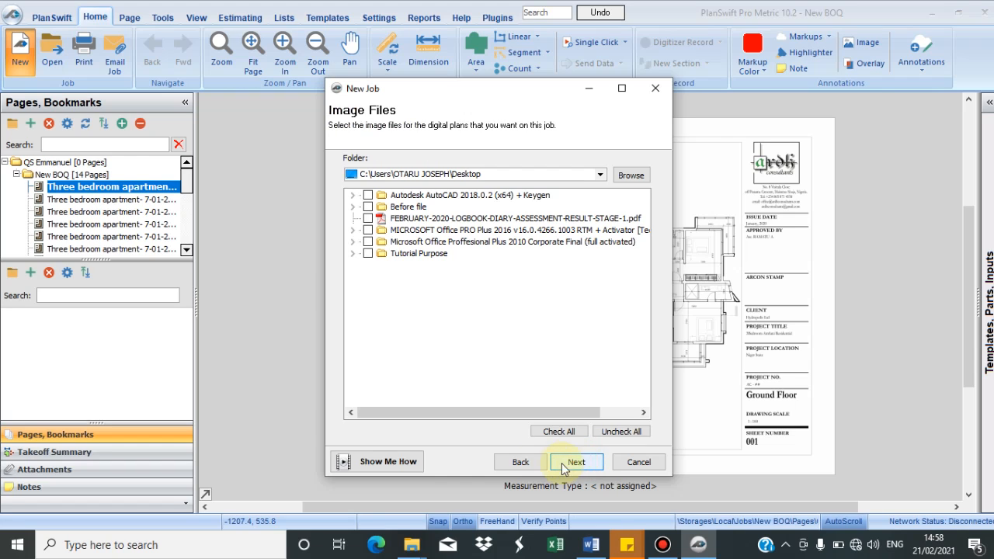
click(530, 464)
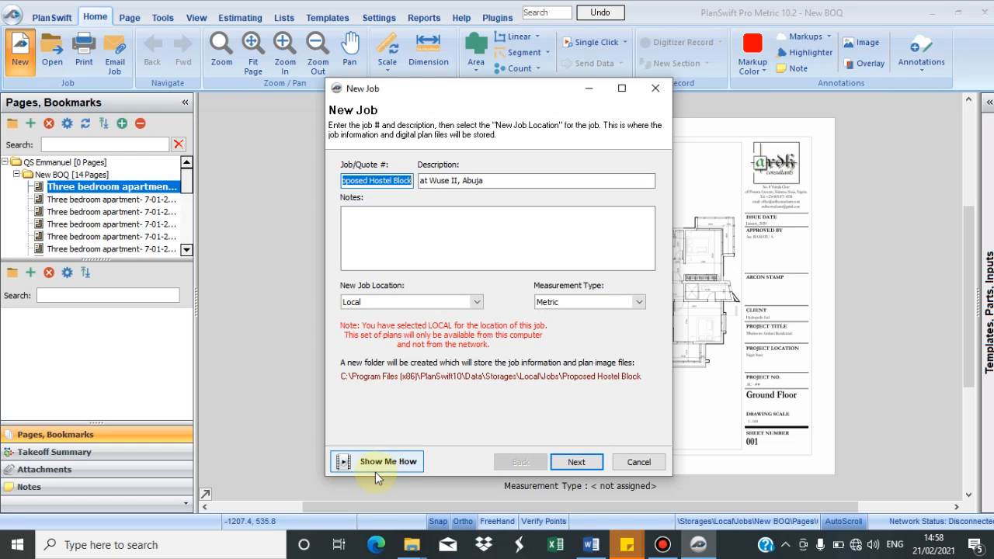
click(579, 464)
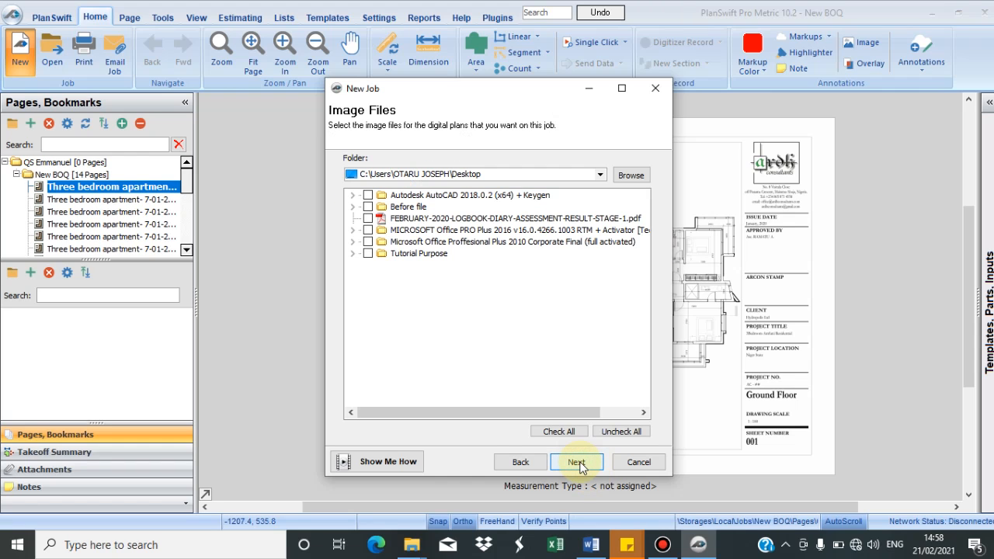
click(600, 174)
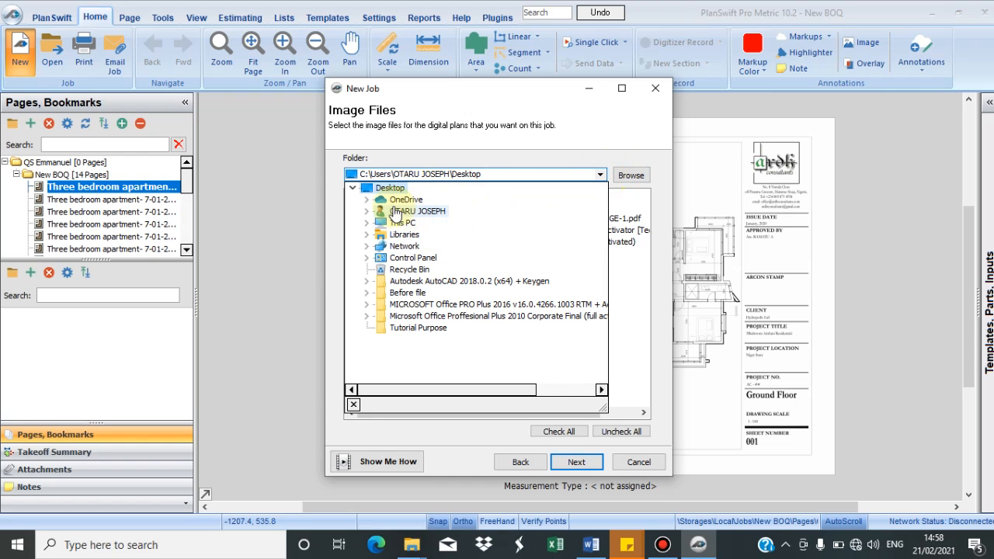
click(389, 188)
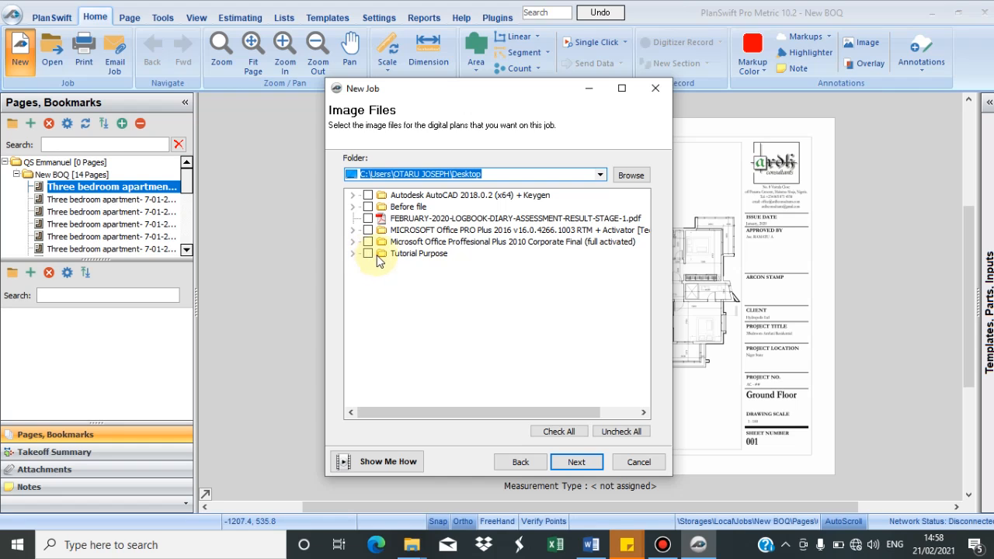
click(381, 255)
double_click(384, 255)
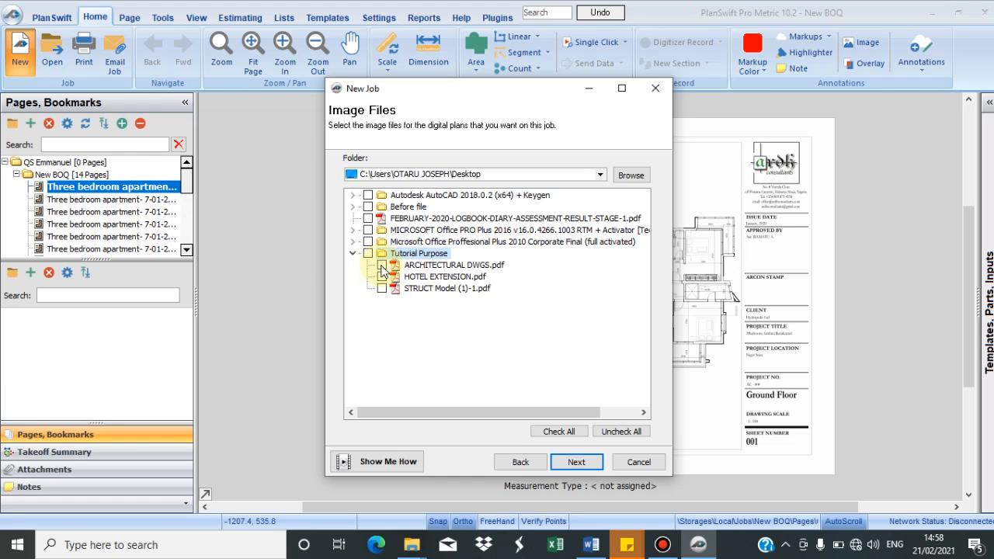
click(381, 266)
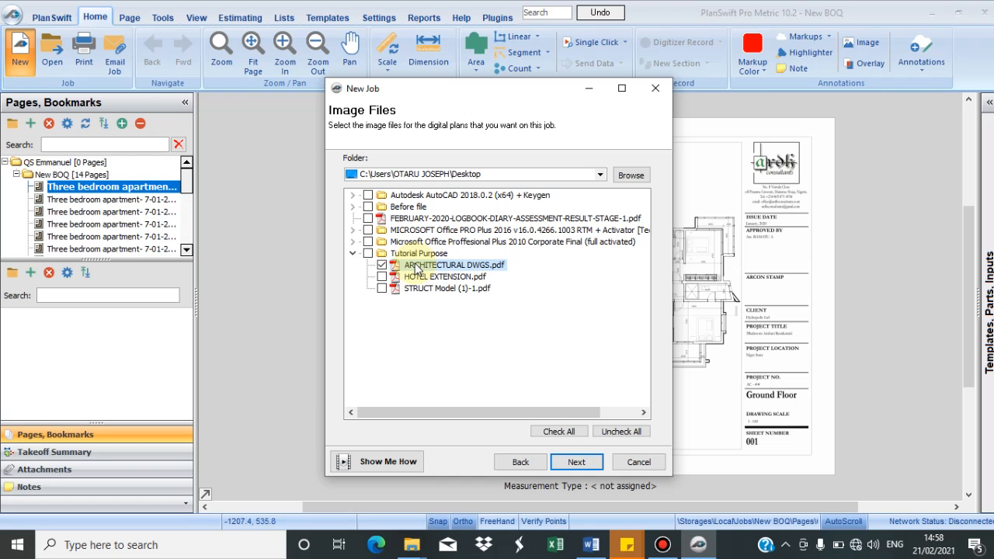
click(578, 463)
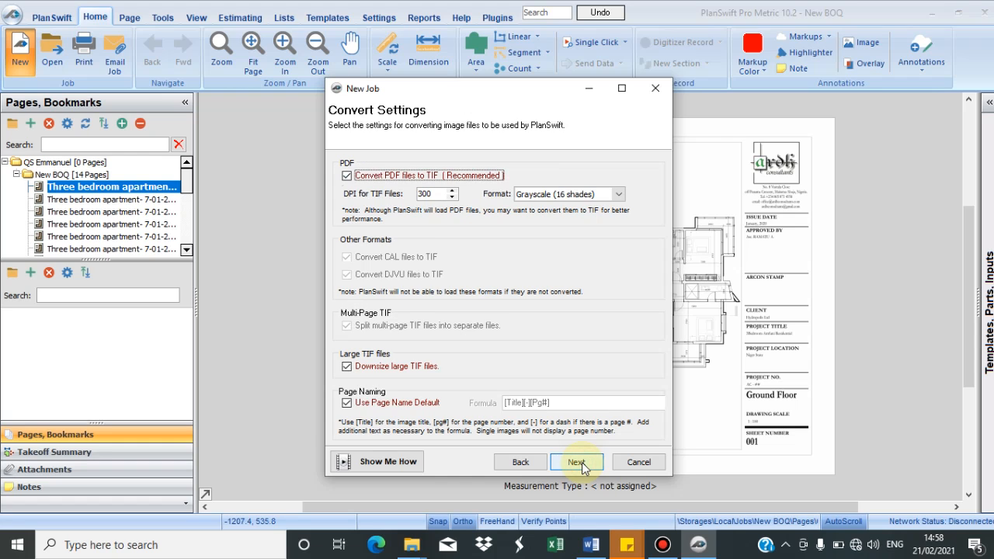
click(525, 465)
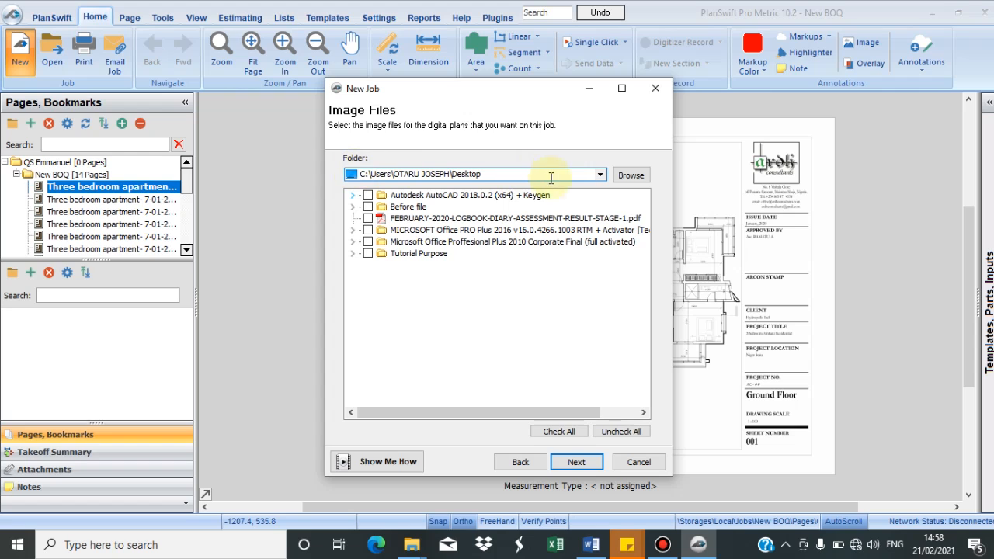
Step: Select ARCHITECTURAL DWGS.pdf in the desktop's Tutorial Purpose folder as the job's plan file and continue to the conversion settings
click(600, 175)
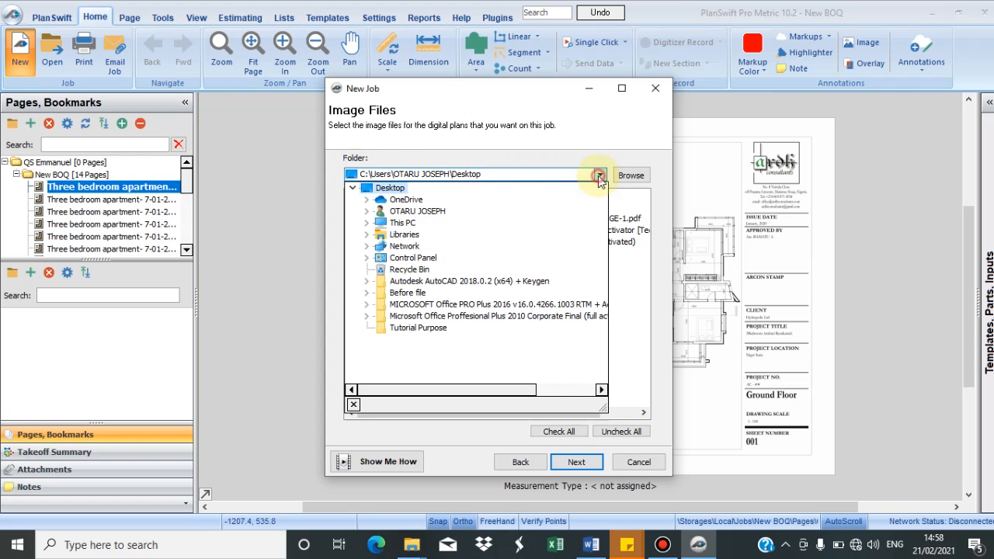
click(386, 190)
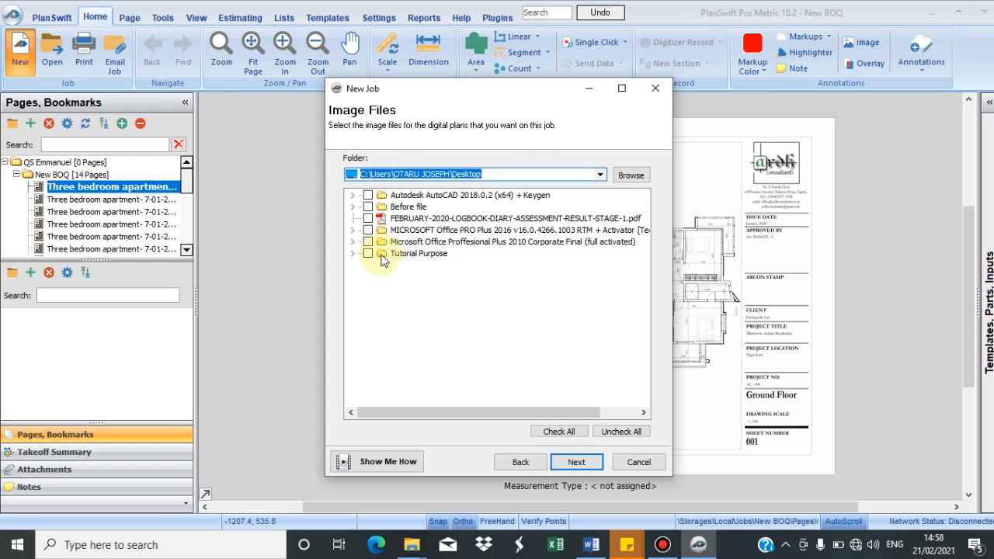
double_click(382, 254)
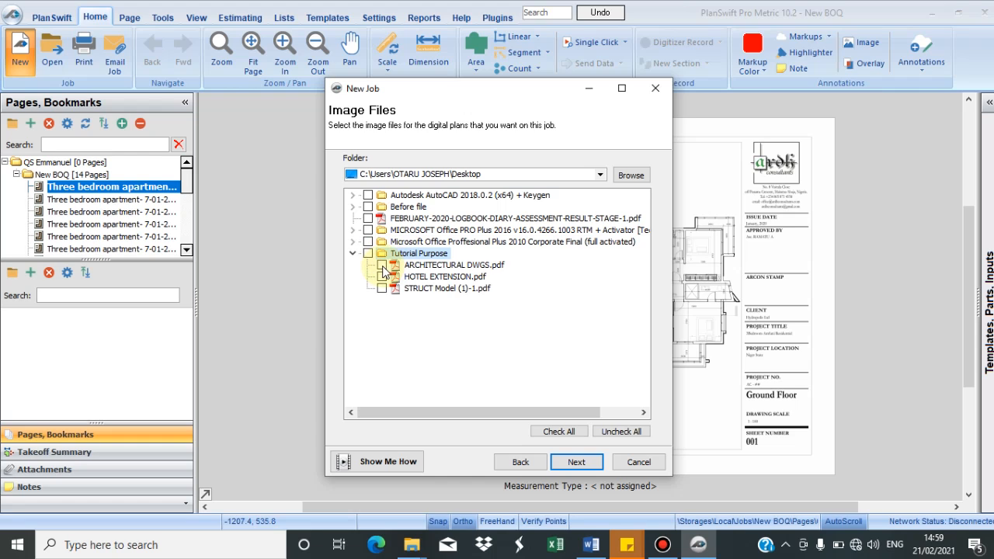
click(382, 265)
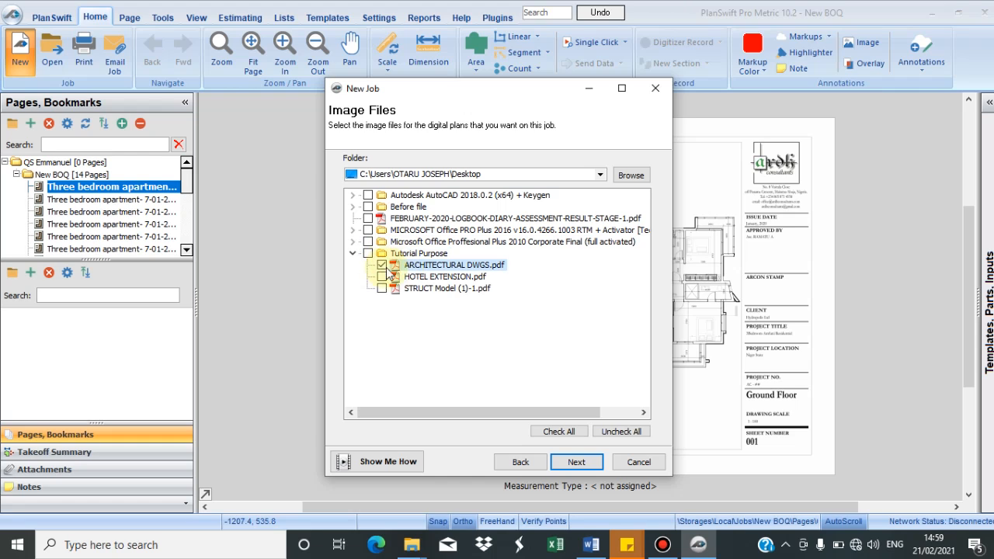
click(381, 266)
click(384, 272)
click(566, 469)
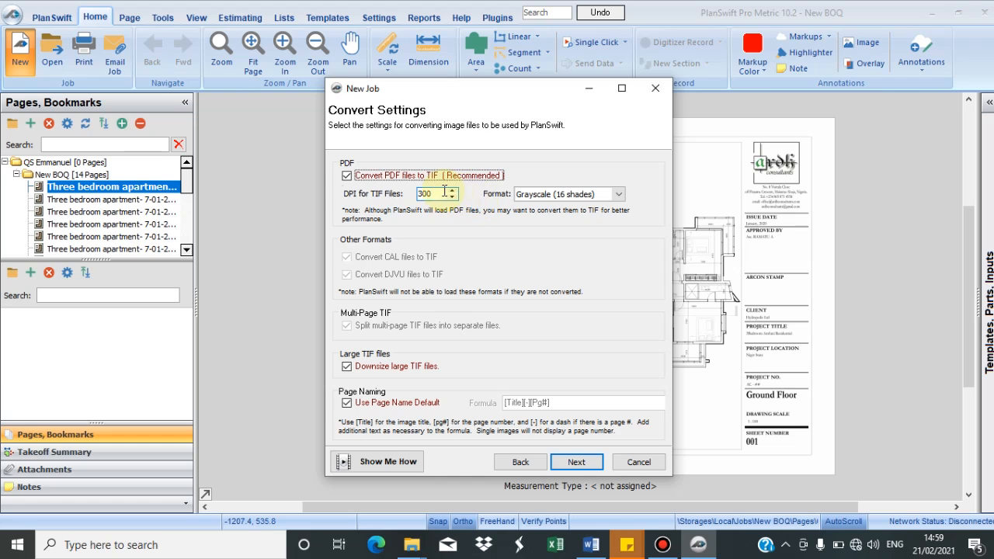
Step: Set the TIF conversion format to True Color (32 bit), disable downsizing of large TIF files, and finish creating the job
click(618, 195)
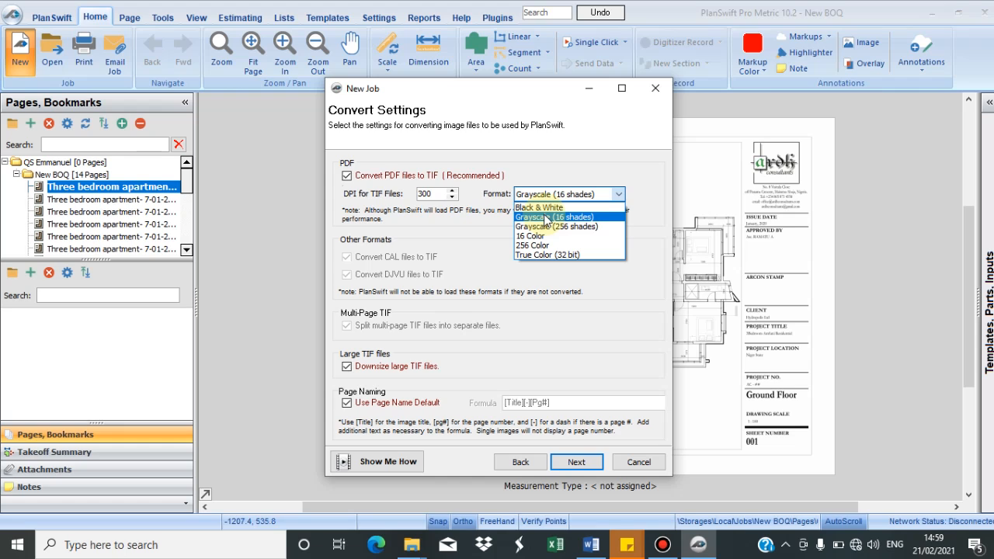
click(541, 256)
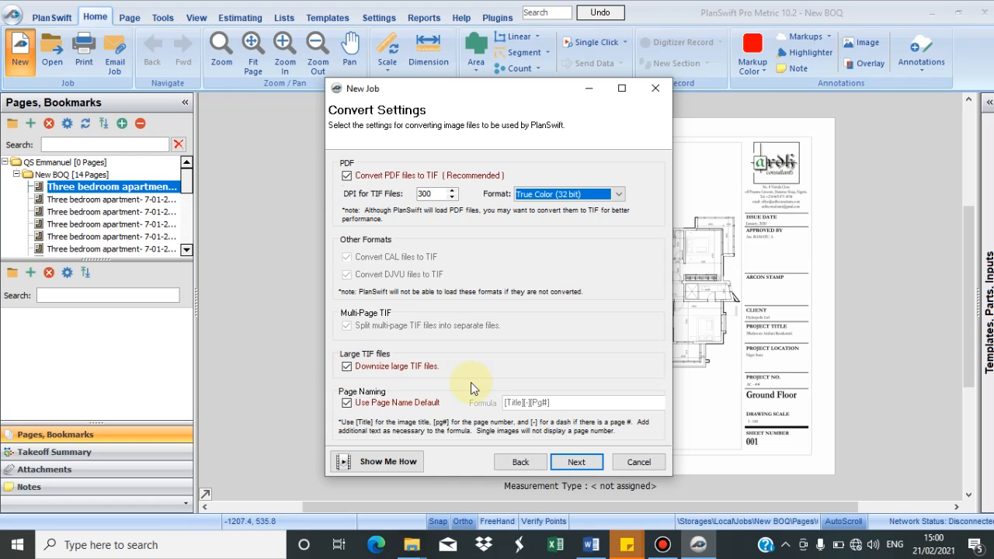
click(347, 368)
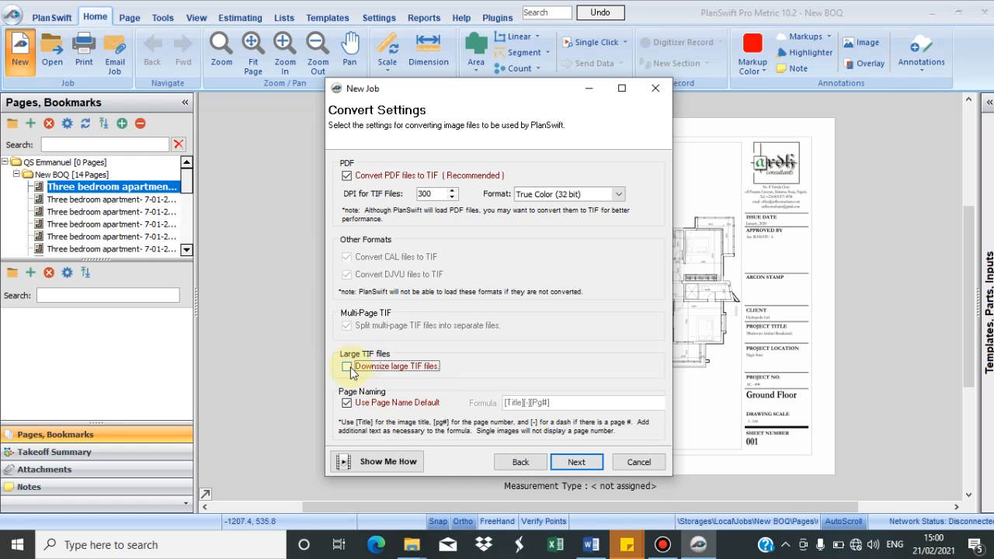
click(578, 462)
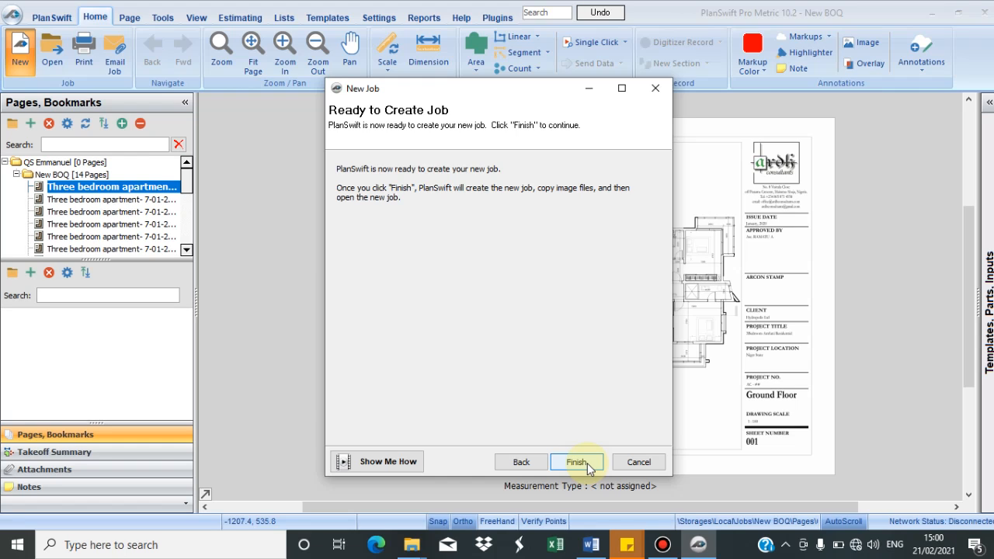
click(578, 462)
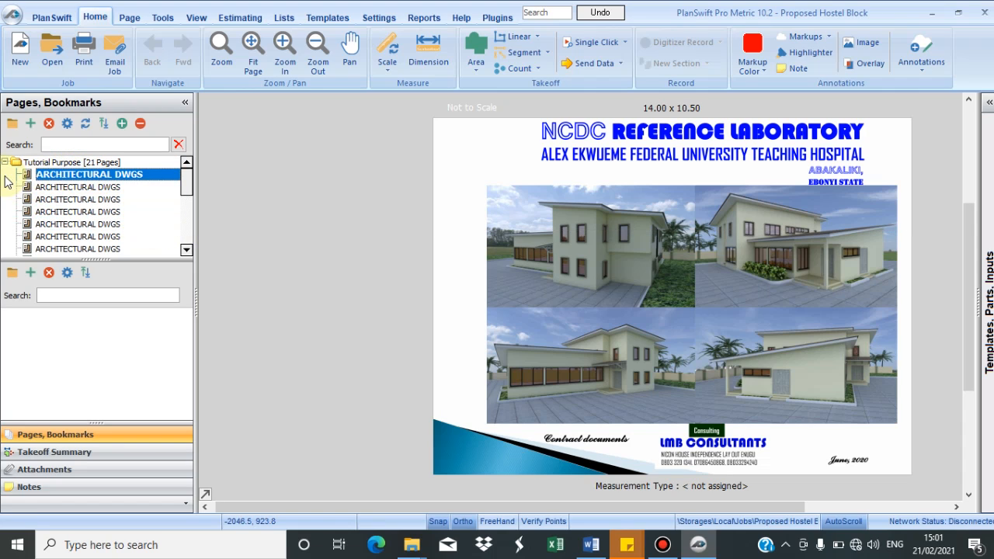
Step: Browse the imported drawing pages, viewing the site plan and the setting-out layout and ending on the ground floor plan
click(188, 220)
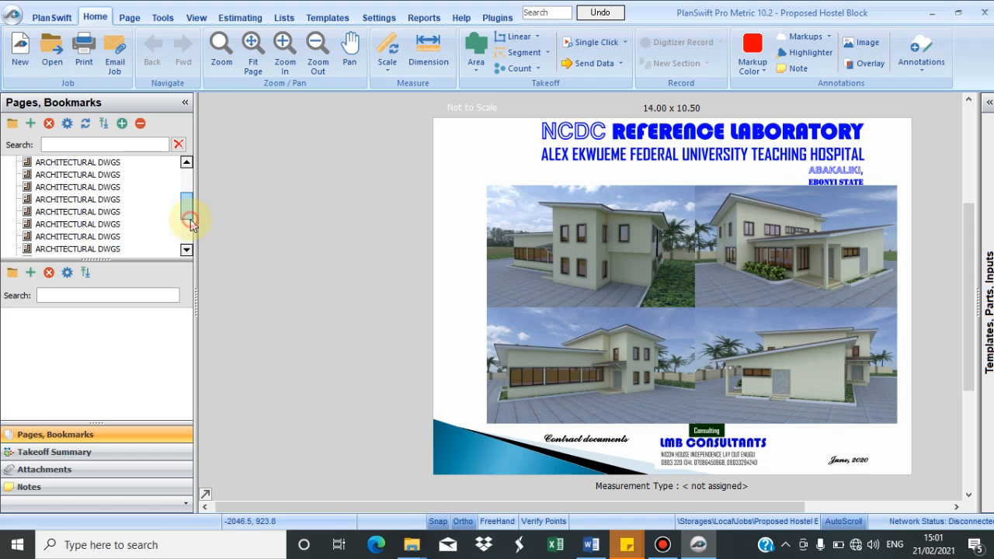
click(190, 232)
drag(189, 231, 193, 139)
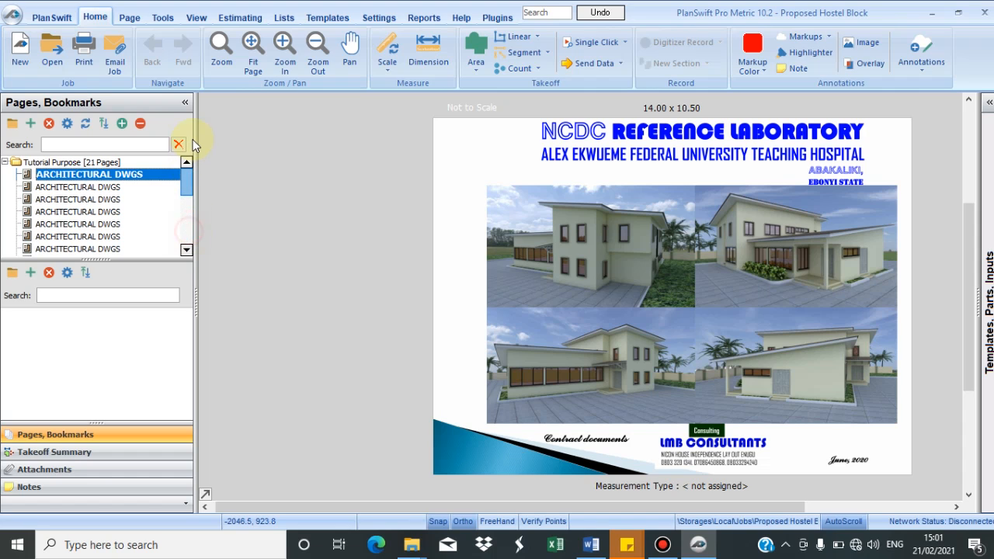
click(107, 201)
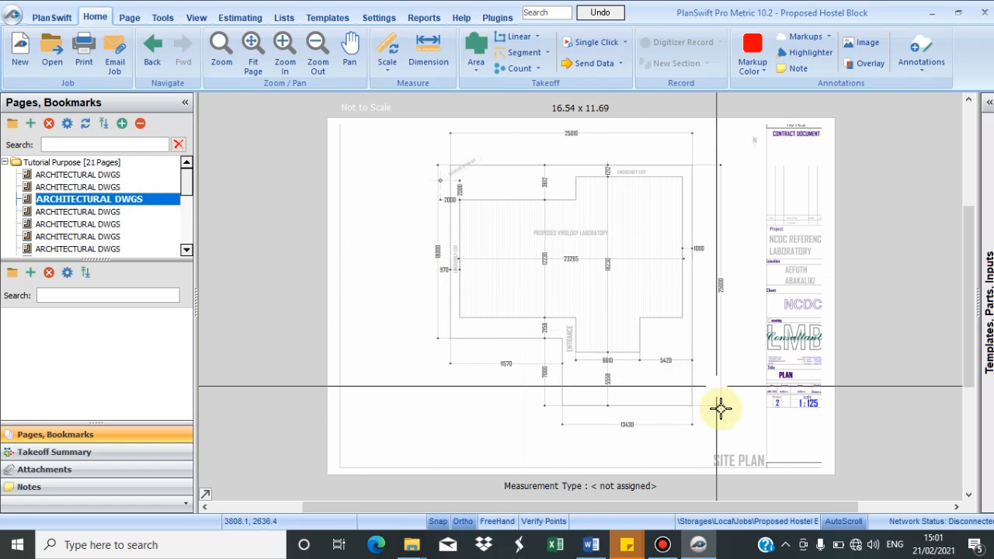
click(107, 212)
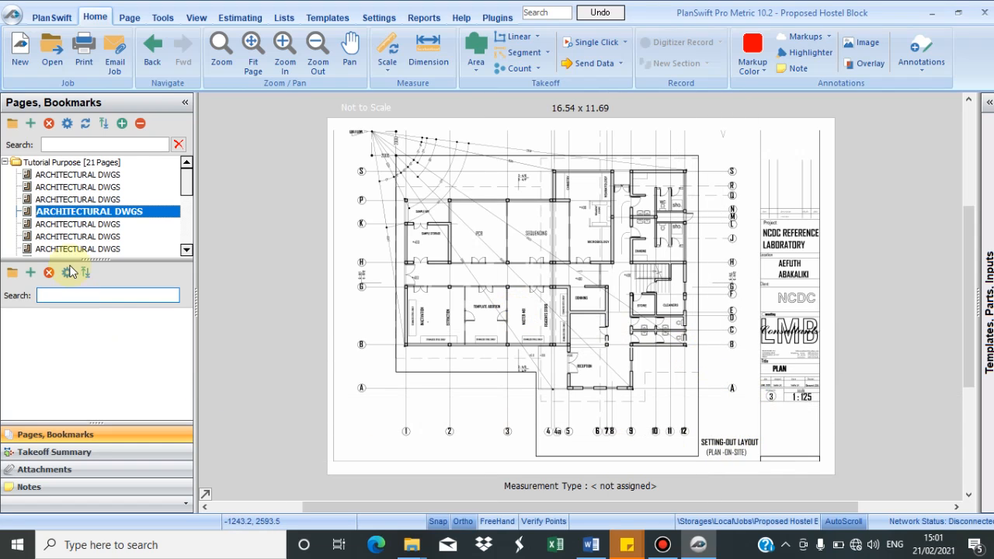
click(43, 224)
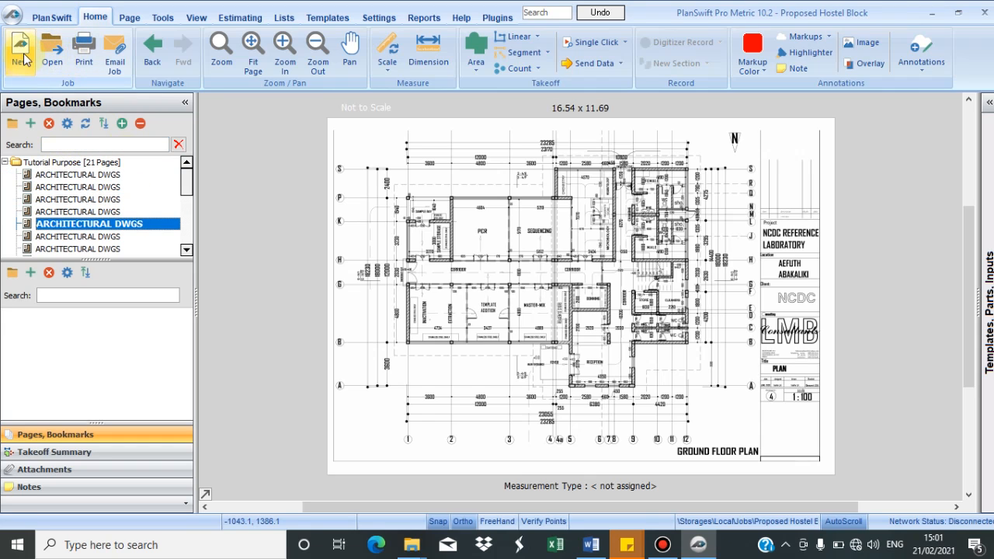
Step: Look through the list of saved local jobs and return to the ground floor plan without opening another job
click(64, 53)
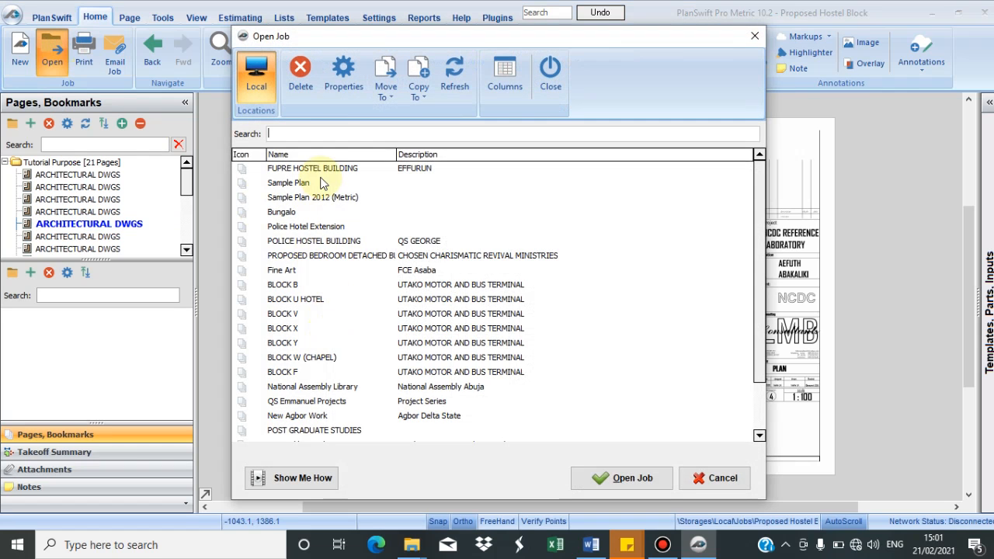
scroll(334, 388, down, 2)
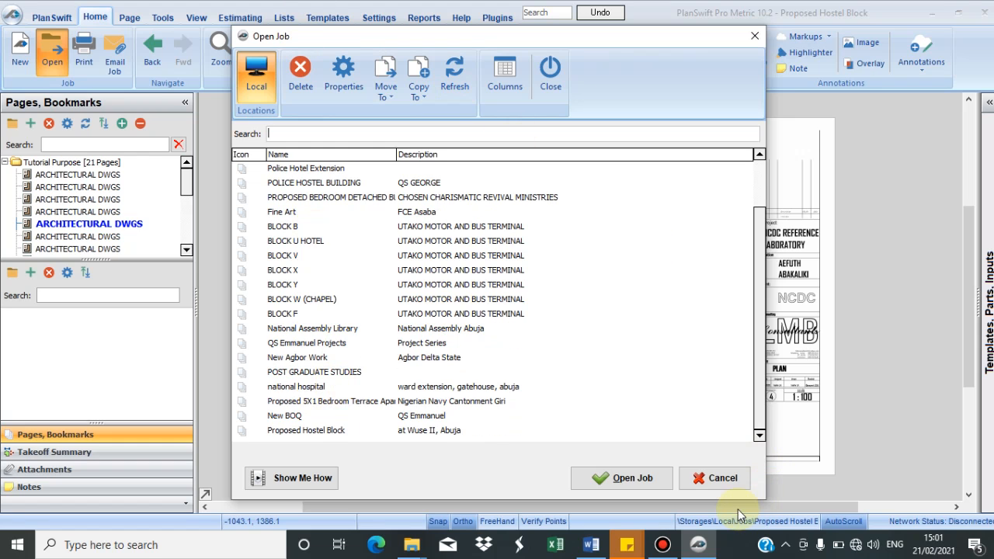
click(720, 478)
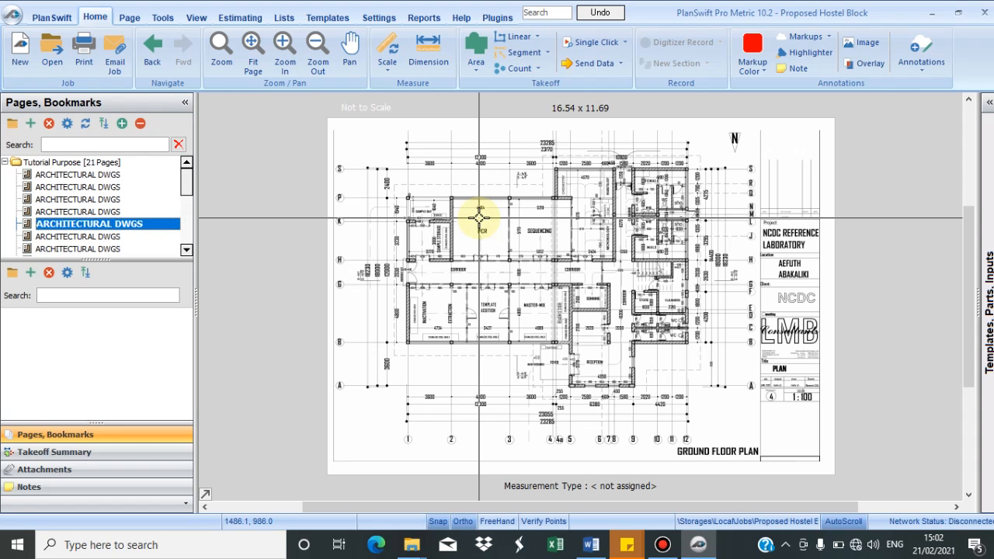
drag(480, 218, 399, 255)
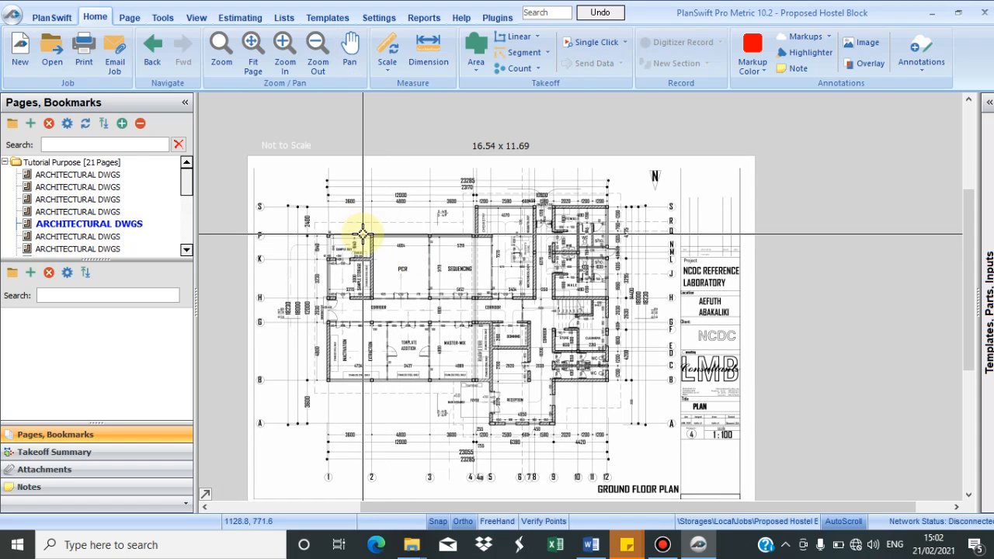
Step: Examine the ground floor plan up close around the sample bay, sequencing room and corridor, ending on the full page
scroll(363, 233, up, 8)
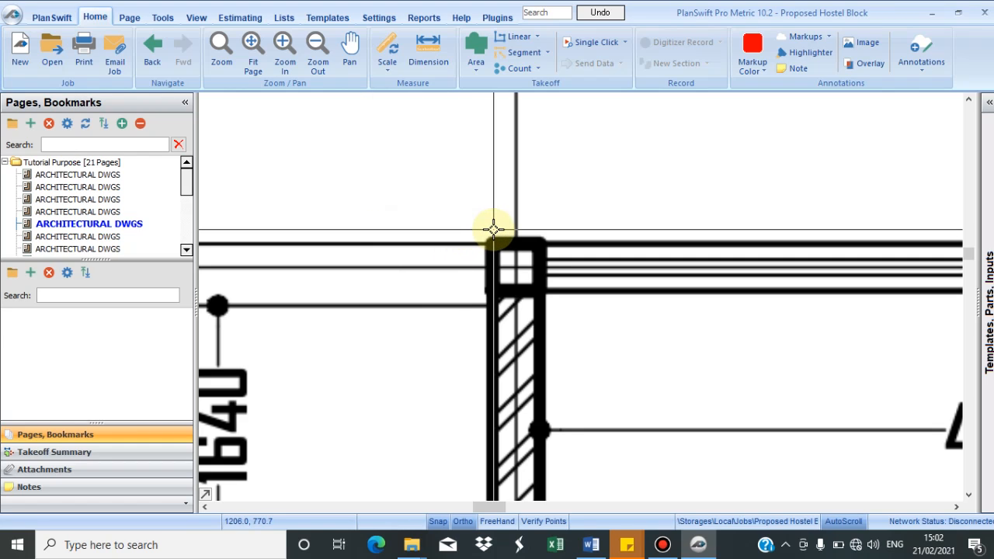
drag(497, 226, 993, 222)
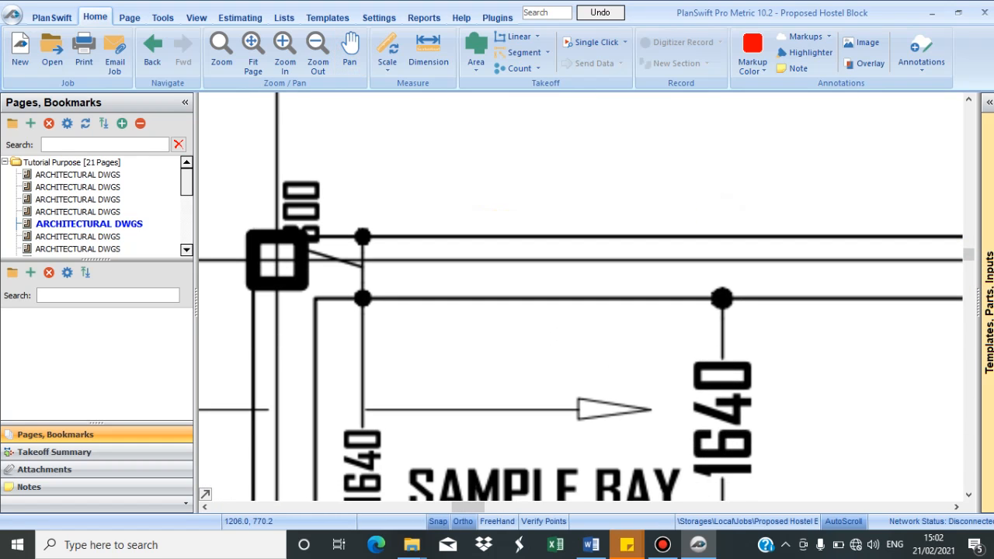
drag(670, 230, 249, 120)
scroll(595, 148, down, 5)
drag(517, 182, 153, 47)
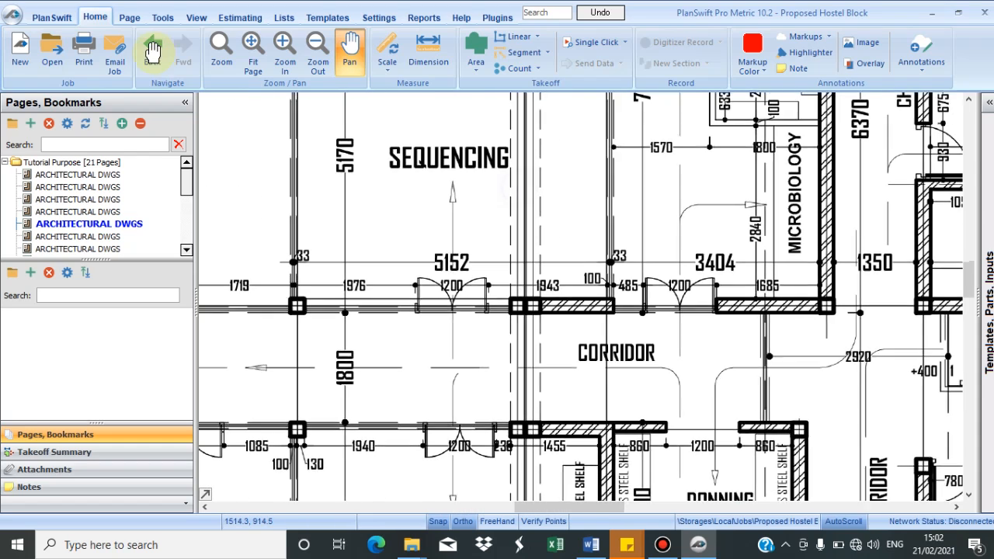
scroll(558, 276, down, 5)
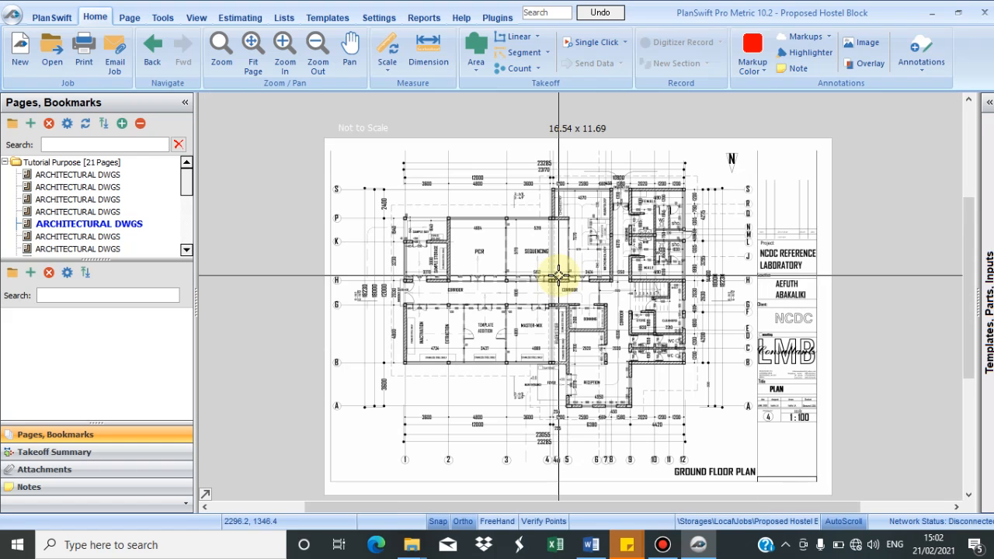
Step: Look through the preset drawing scales for the ground floor plan without applying one
click(396, 48)
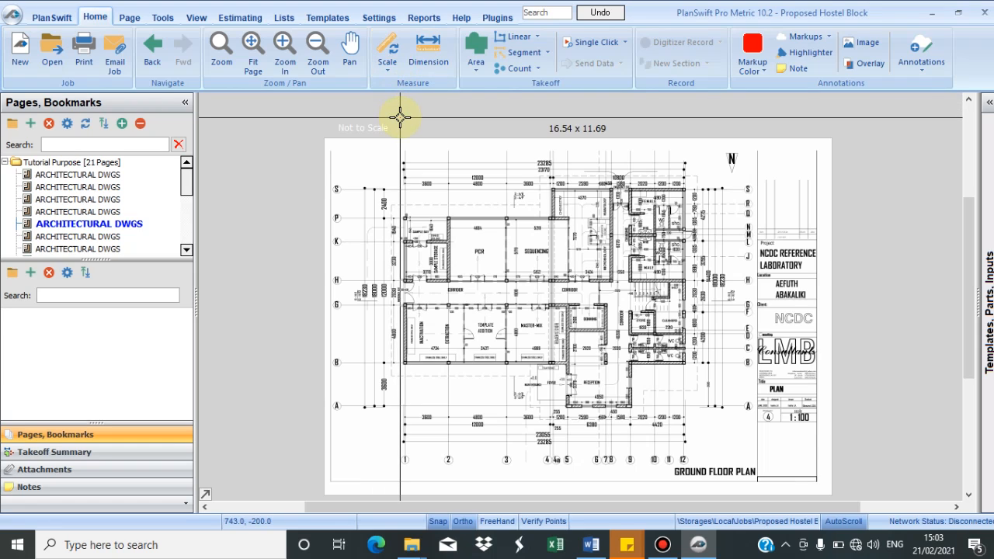
click(396, 69)
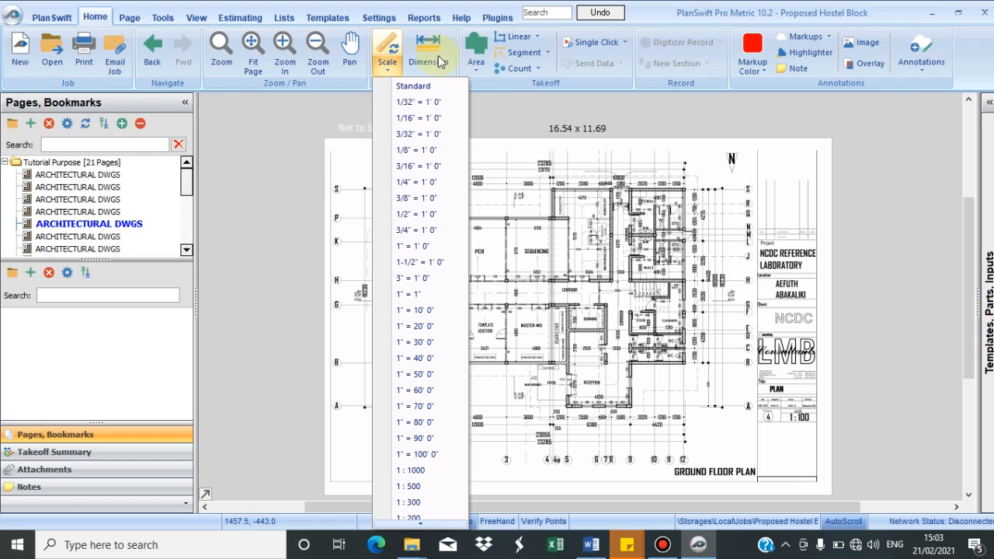
click(550, 101)
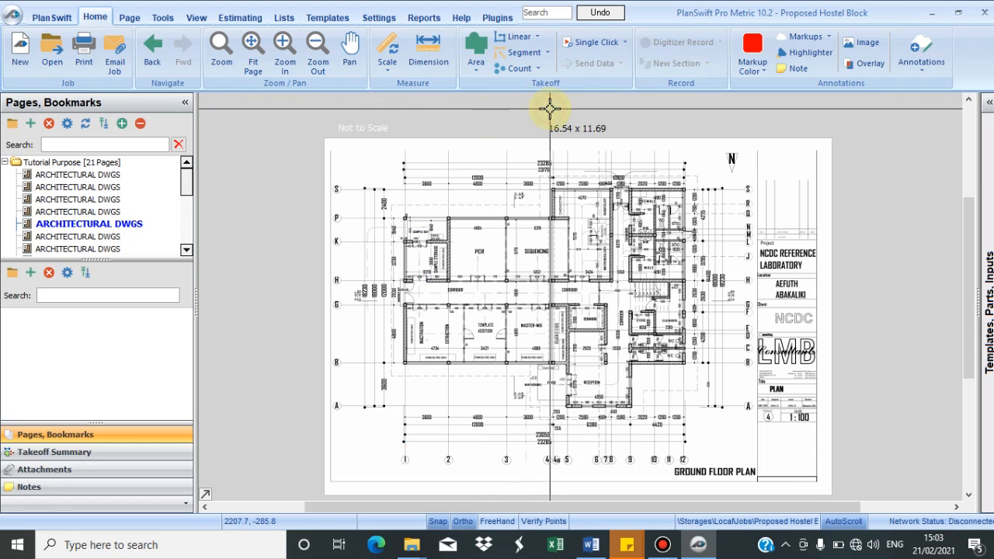
Step: Review the Standard, F-I-S and Metric scale entry options and the metric units, leaving without applying a scale
click(390, 51)
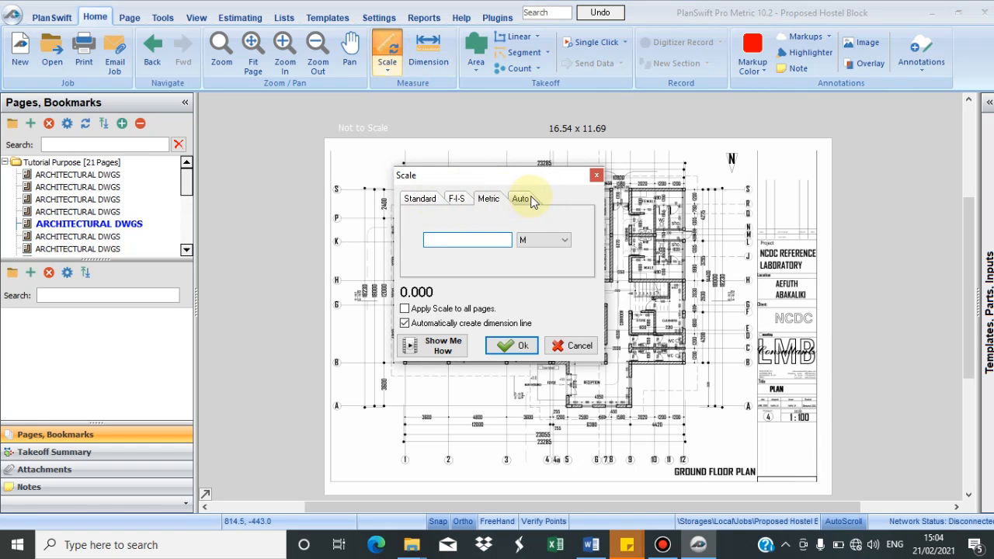
click(420, 204)
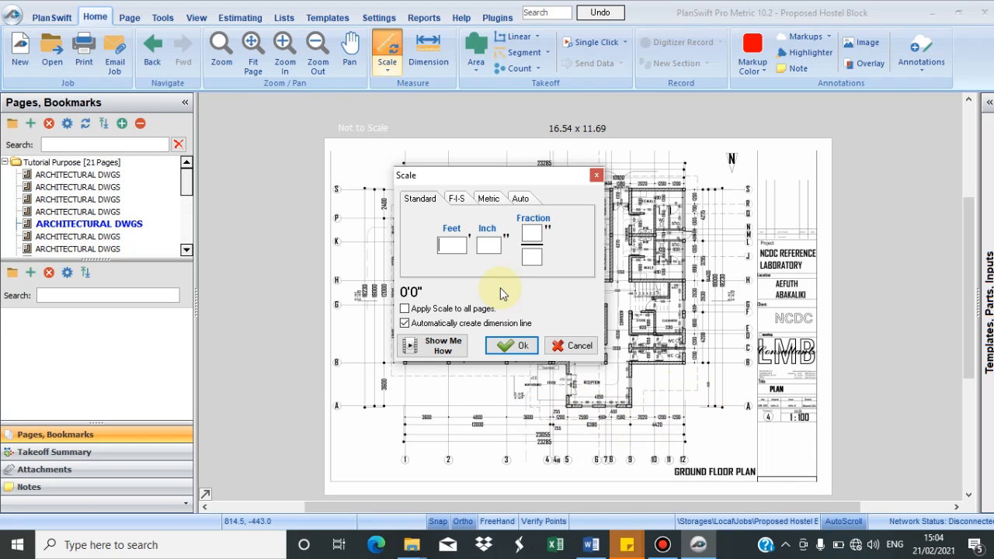
click(463, 196)
click(487, 198)
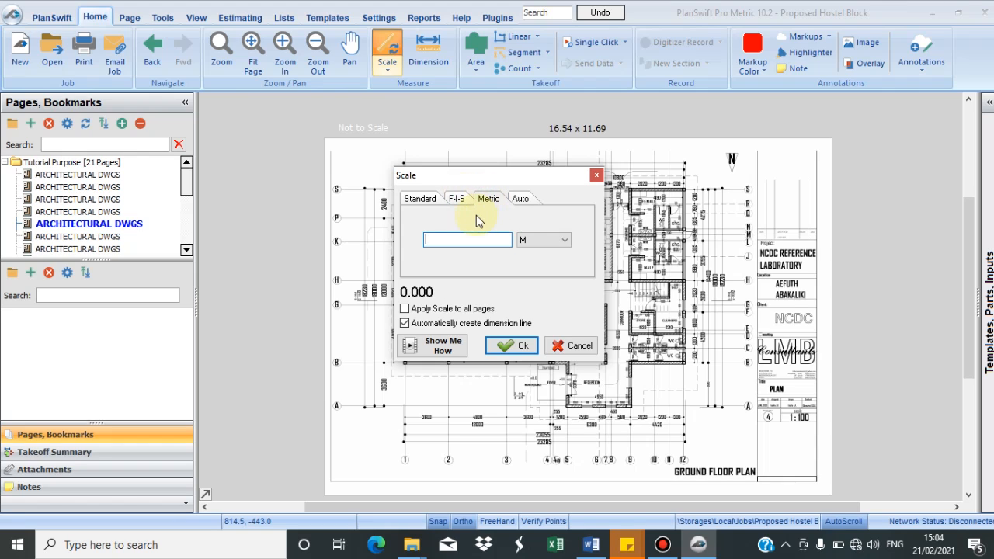
click(569, 248)
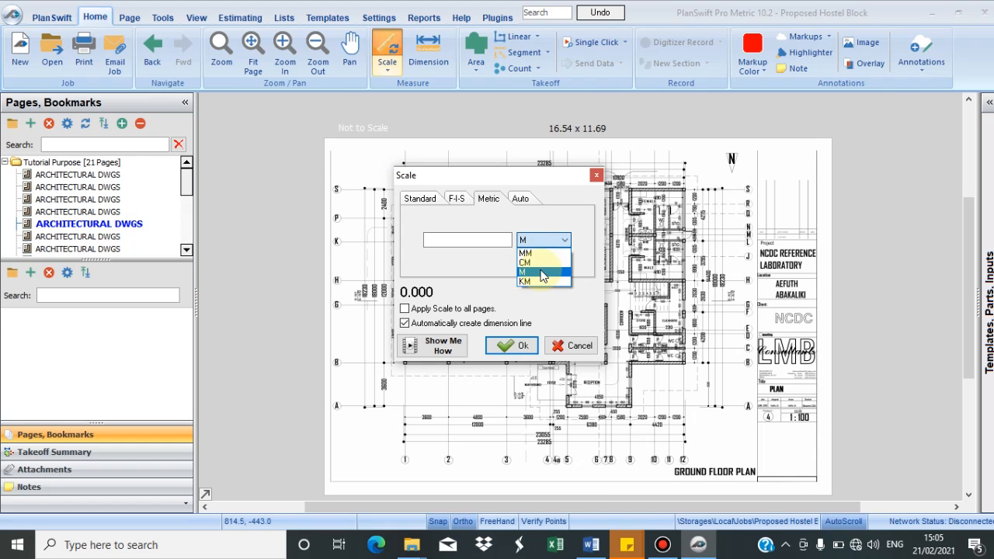
click(542, 274)
click(454, 241)
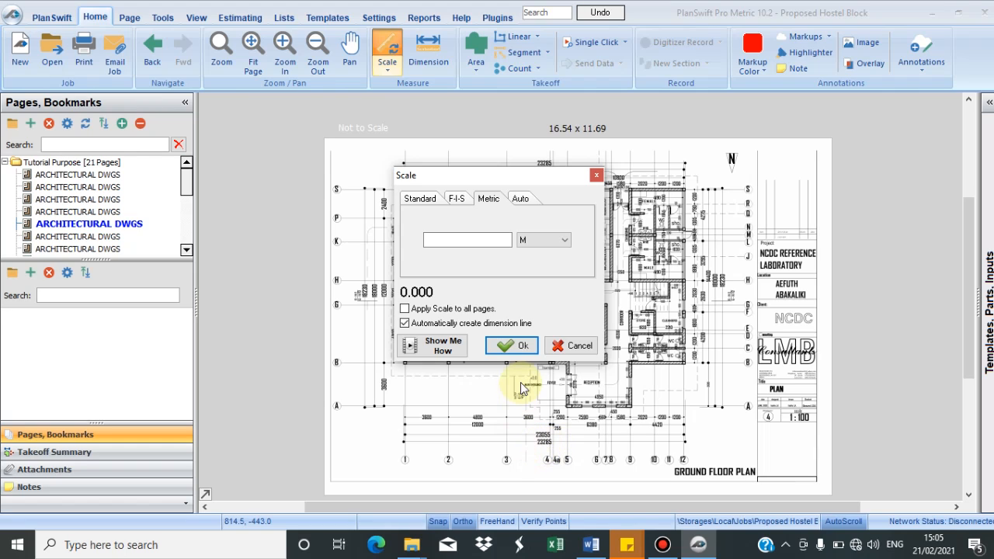
click(596, 177)
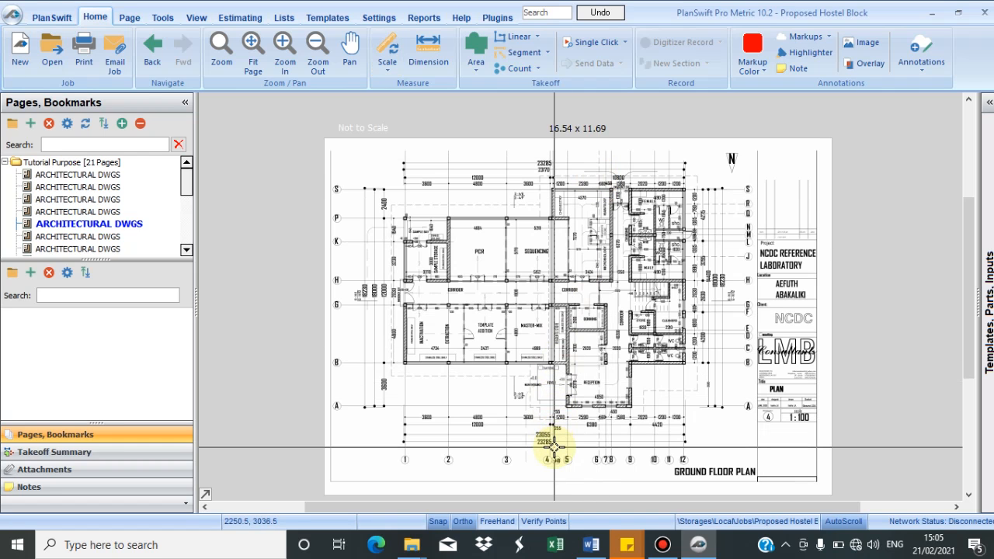
Step: Start scaling the ground floor plan with the overall bottom dimension as reference, entering a metric length of 23.285 M
scroll(554, 447, up, 4)
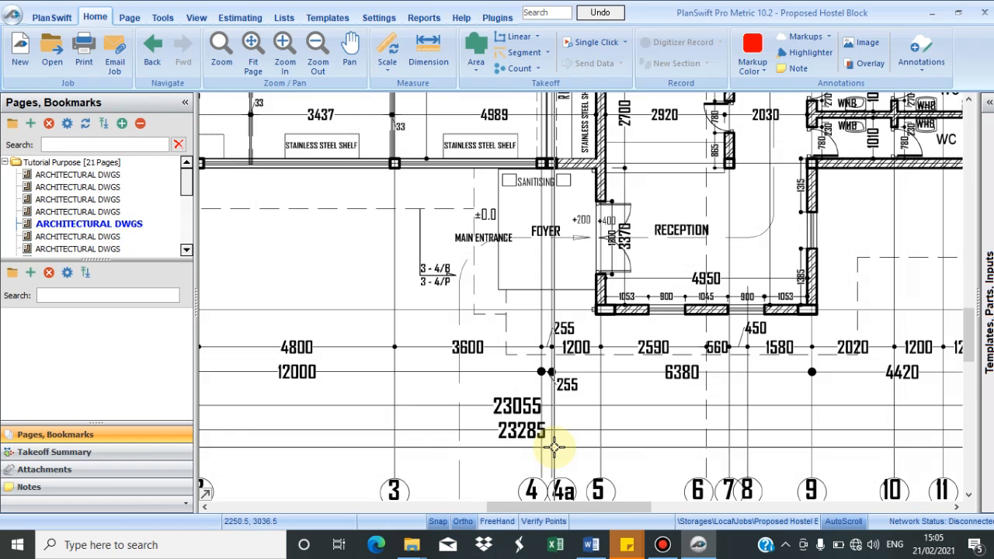
scroll(553, 447, up, 2)
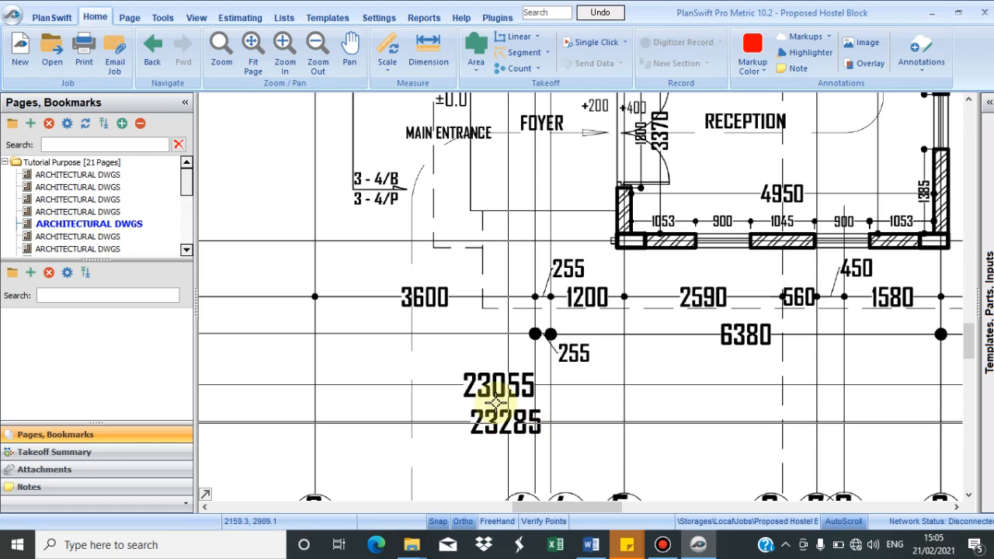
click(391, 45)
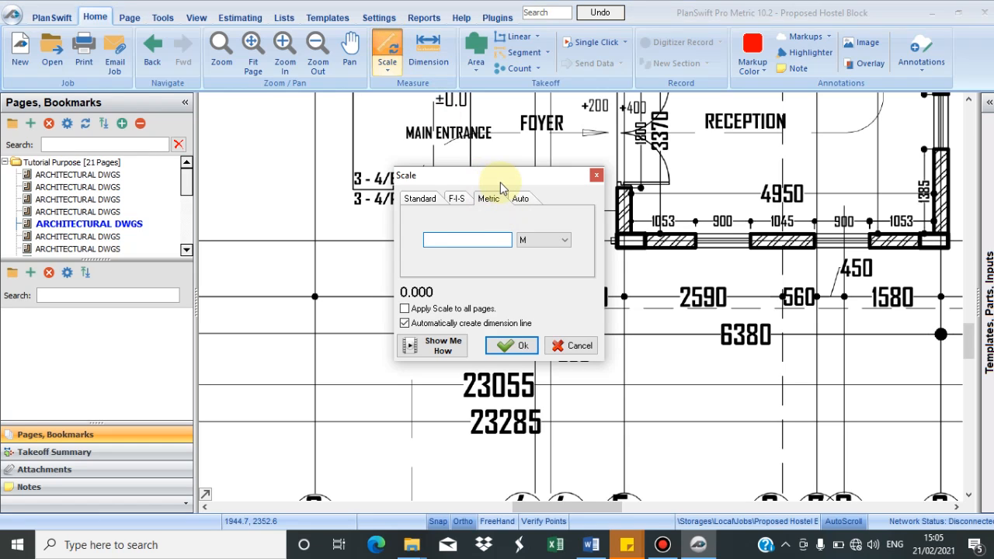
text(23.285)
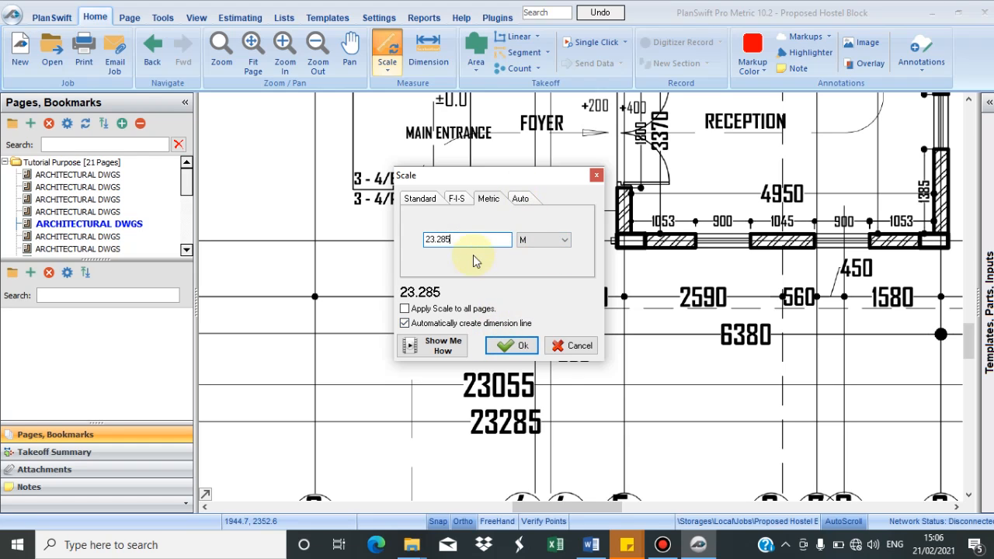
click(525, 347)
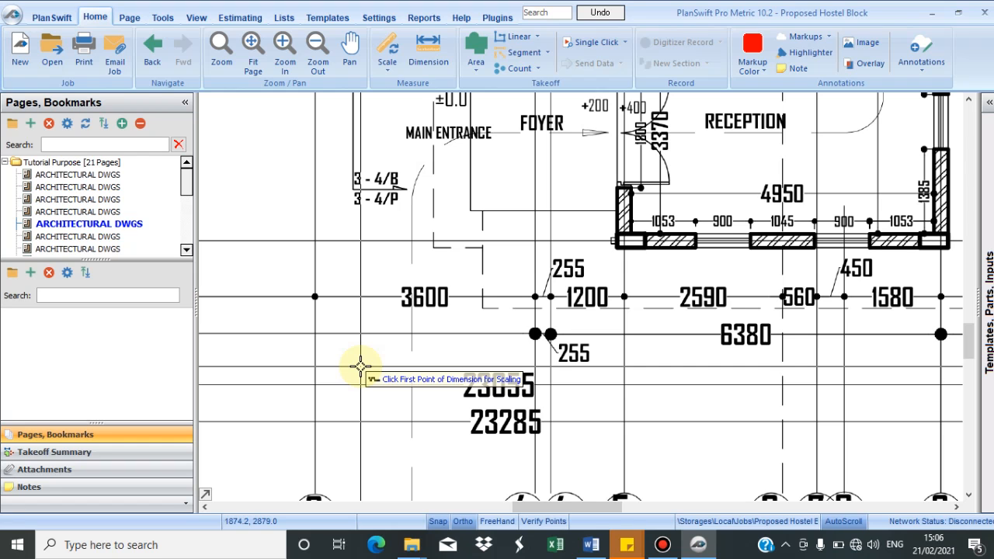
Step: Mark both end dots of the 23285 dimension line below the plan as the scaling reference points
scroll(360, 366, down, 5)
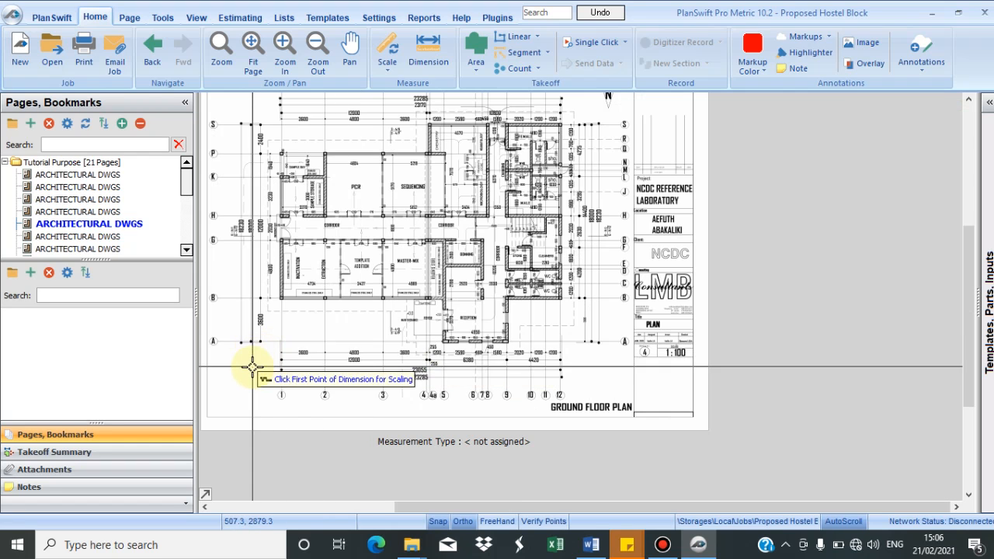
scroll(268, 376, up, 6)
scroll(386, 388, down, 5)
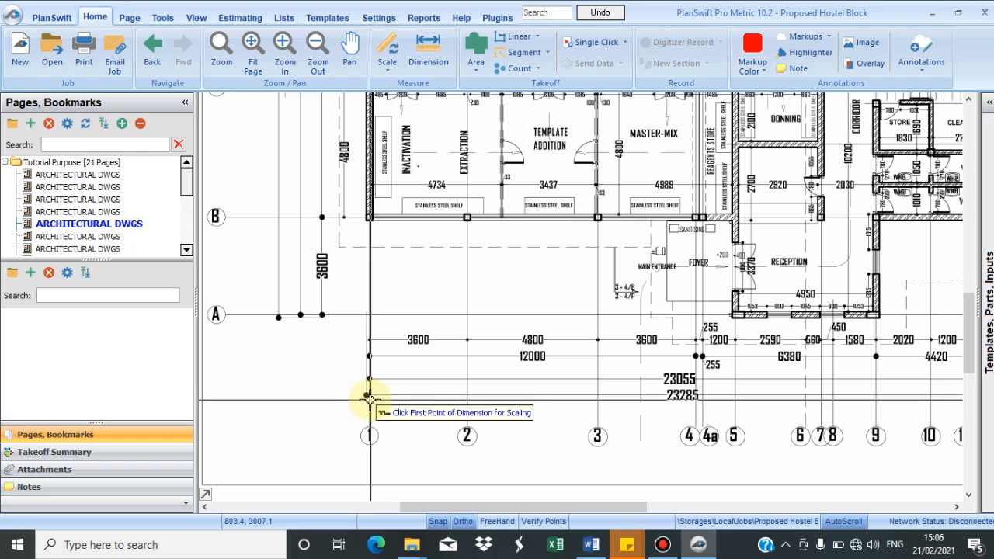
scroll(369, 393, up, 4)
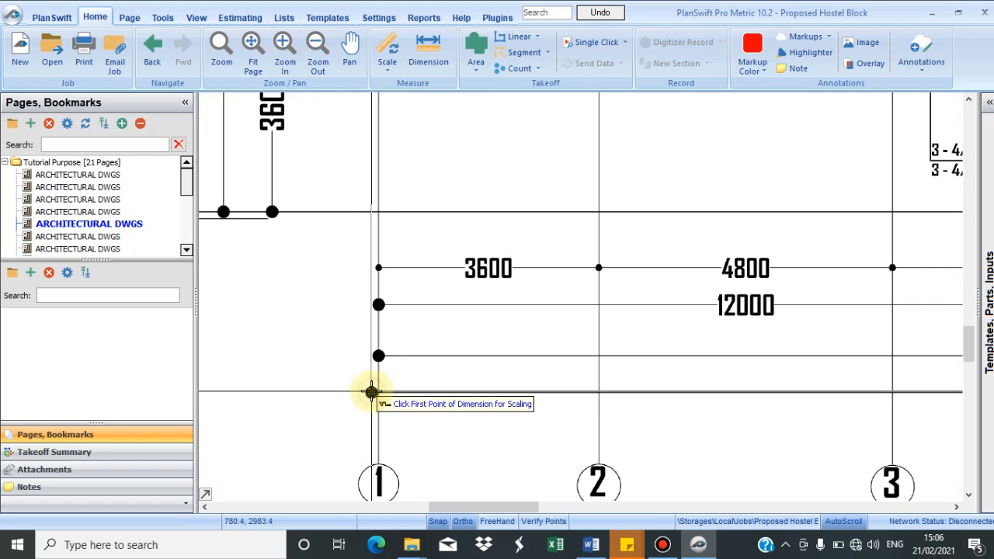
click(372, 392)
scroll(676, 382, down, 5)
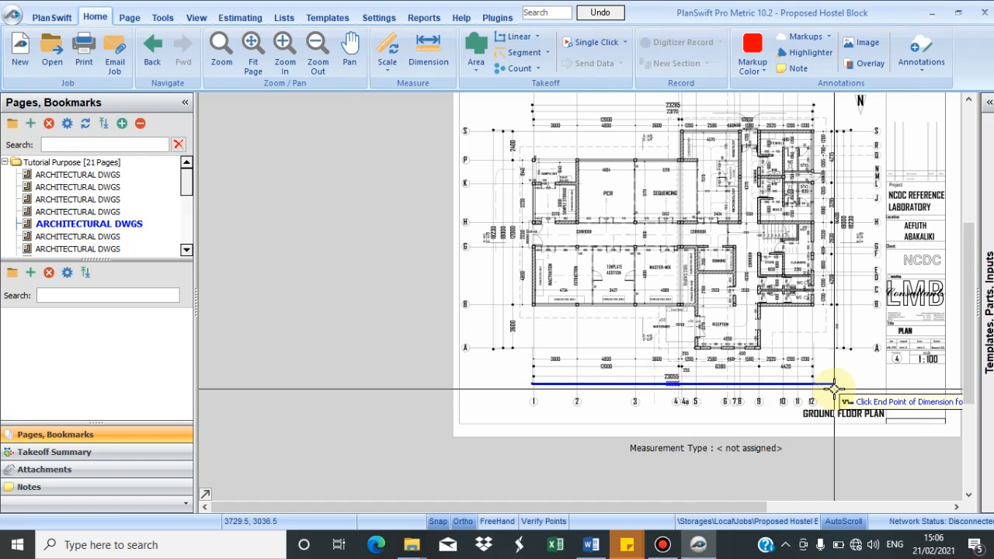
scroll(832, 388, up, 5)
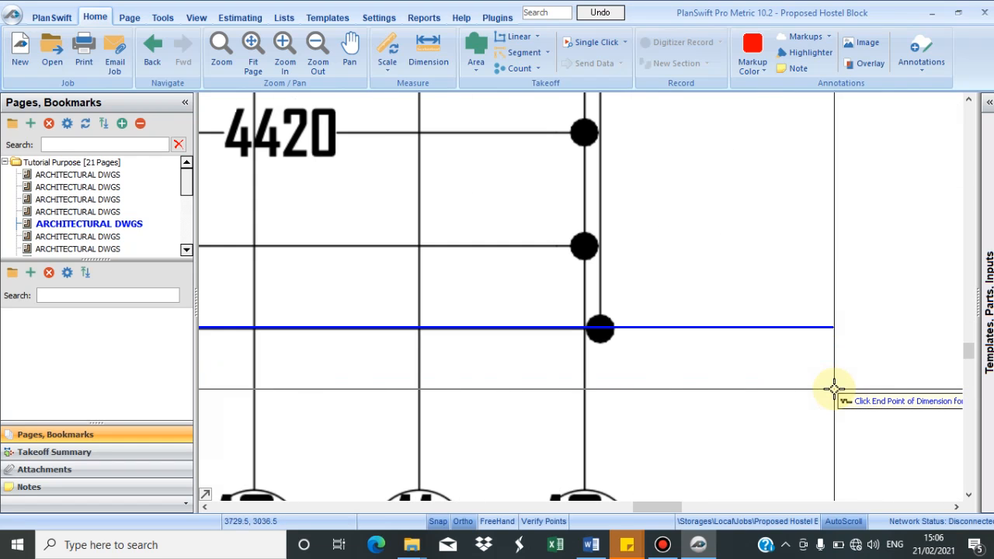
click(598, 327)
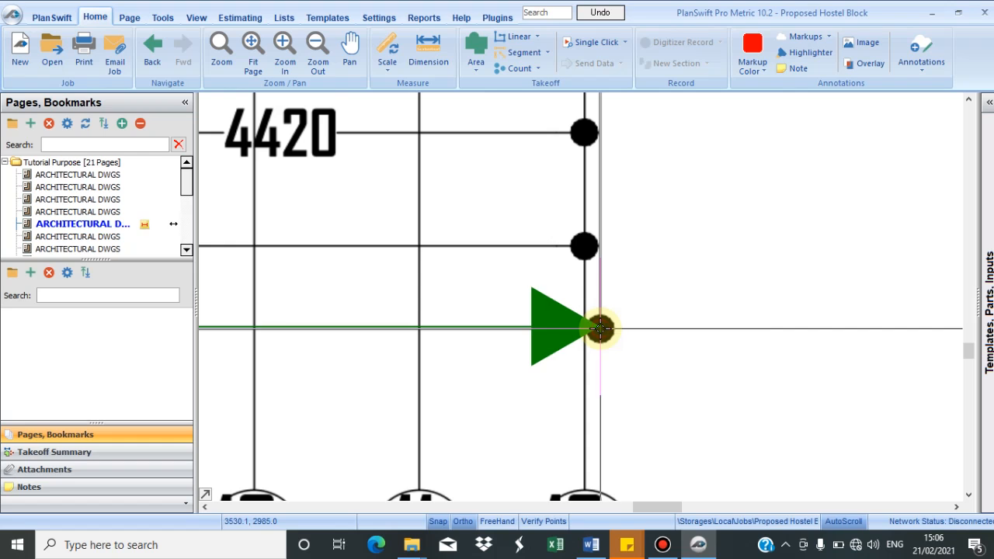
Step: Compare the new scaling dimension line with the printed 23285 dimension and look over the surrounding plan
scroll(599, 328, down, 5)
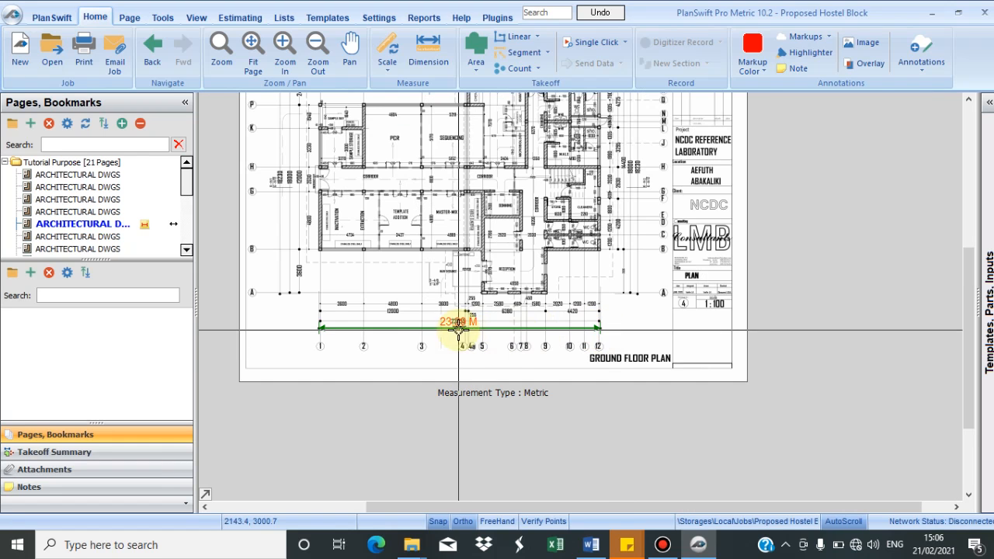
scroll(444, 282, up, 2)
scroll(444, 282, up, 3)
scroll(514, 340, down, 3)
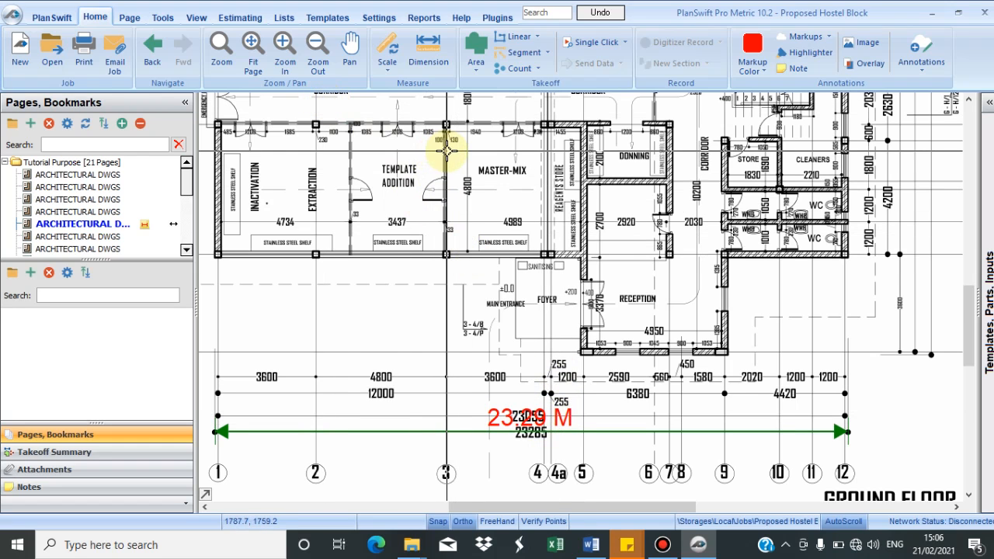
scroll(444, 151, up, 2)
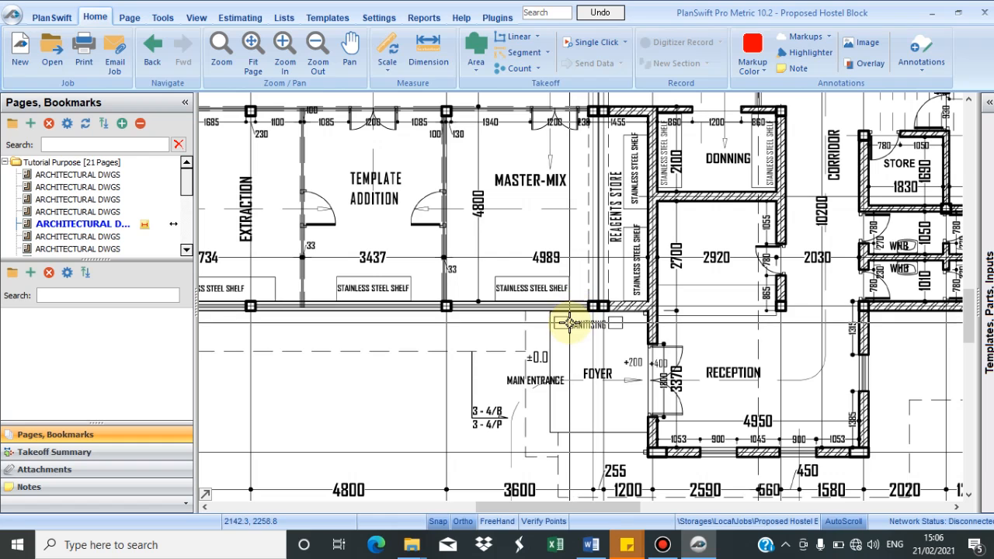
scroll(598, 281, down, 4)
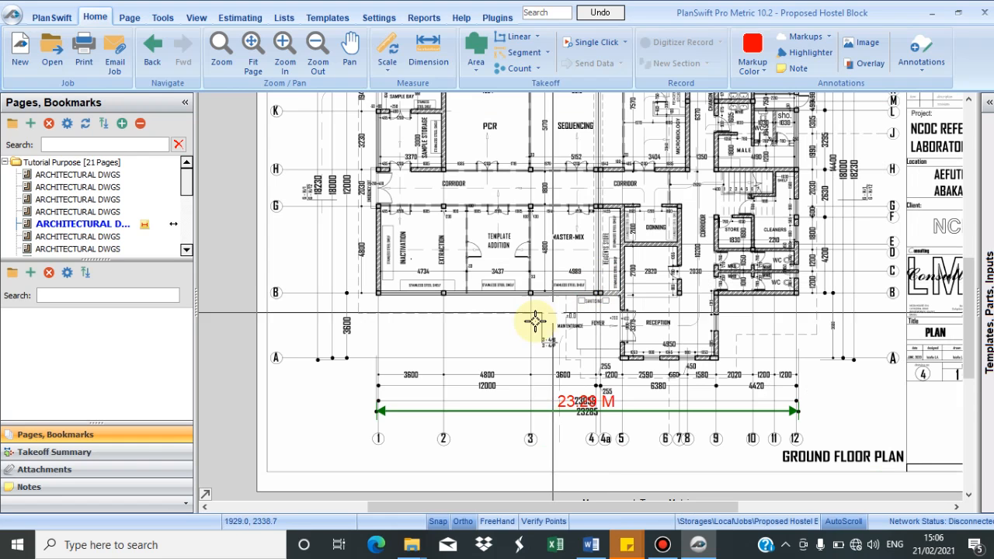
scroll(355, 321, up, 4)
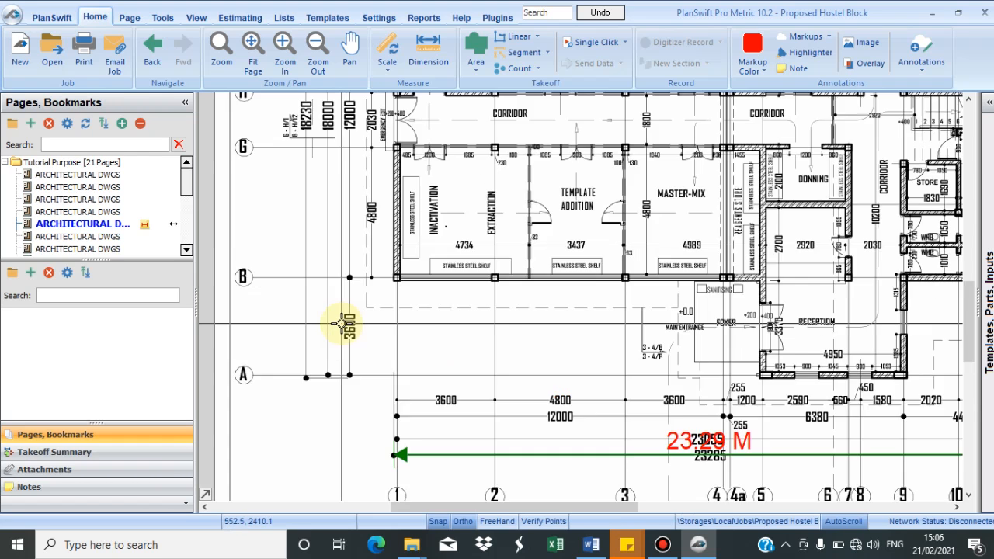
Step: Check the scale by dimensioning the vertical 3600 distance between grid lines A and B, and end the Dimension tool
click(429, 47)
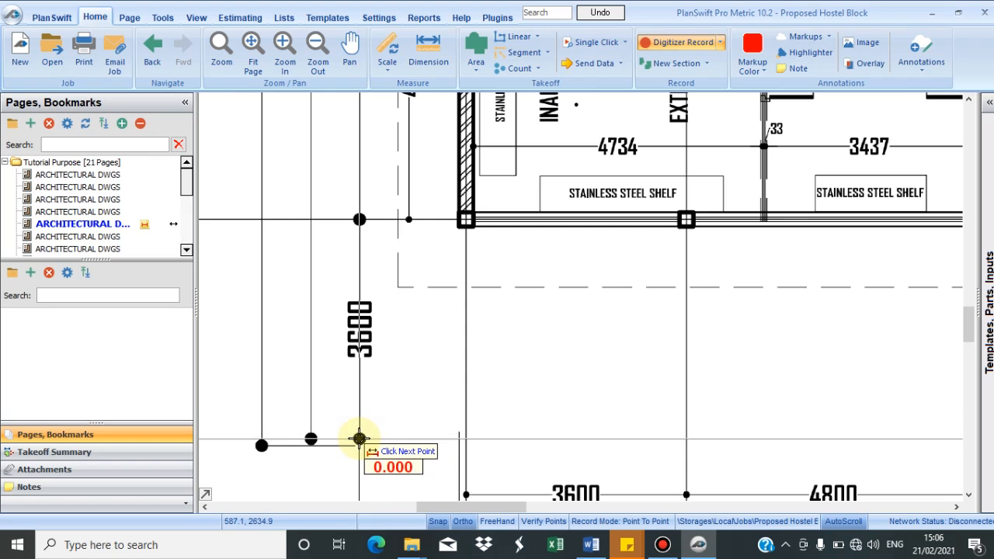
click(359, 438)
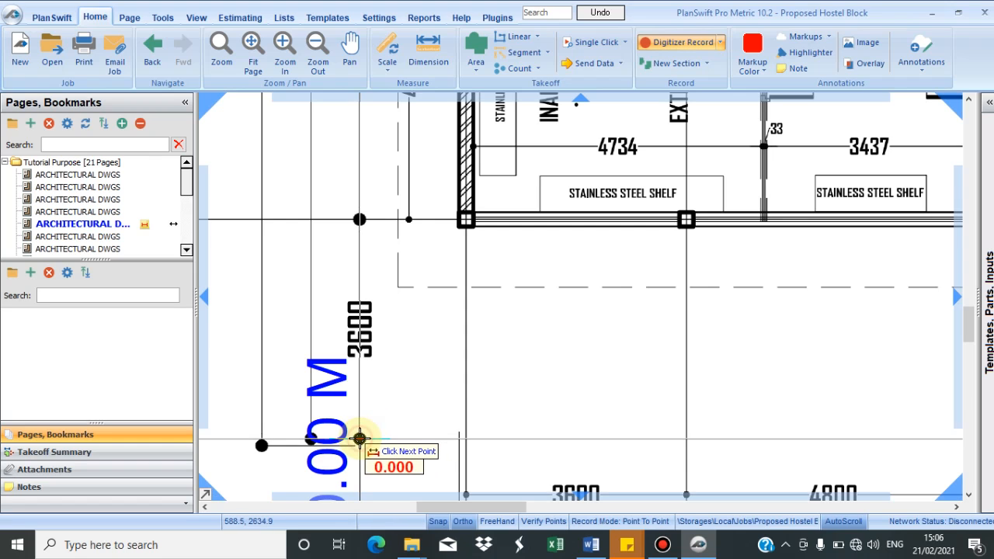
click(359, 219)
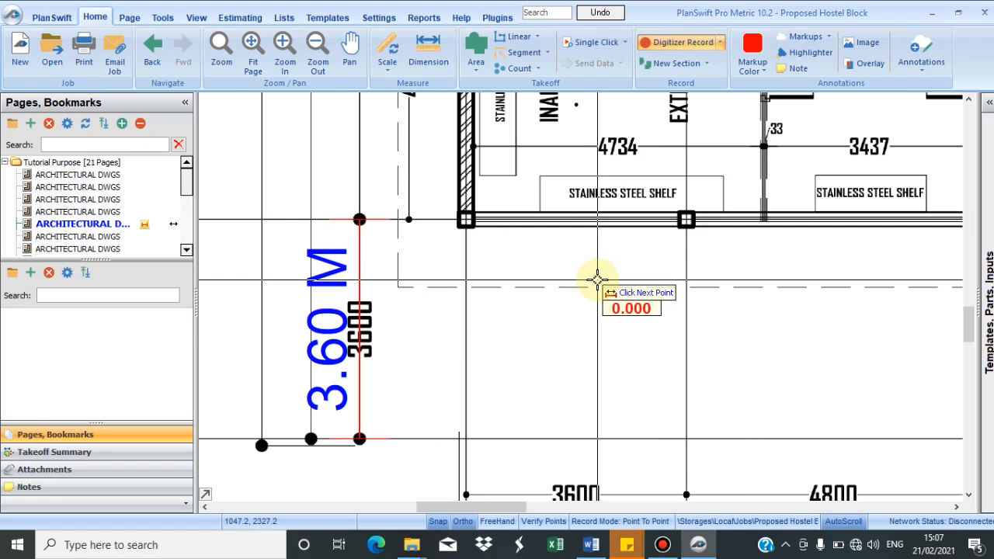
click(441, 48)
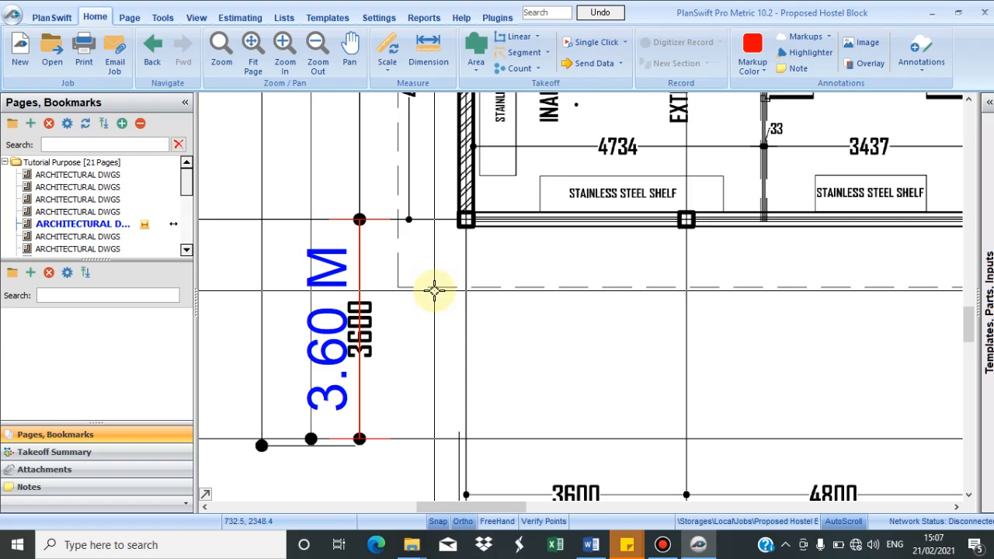
scroll(434, 291, down, 2)
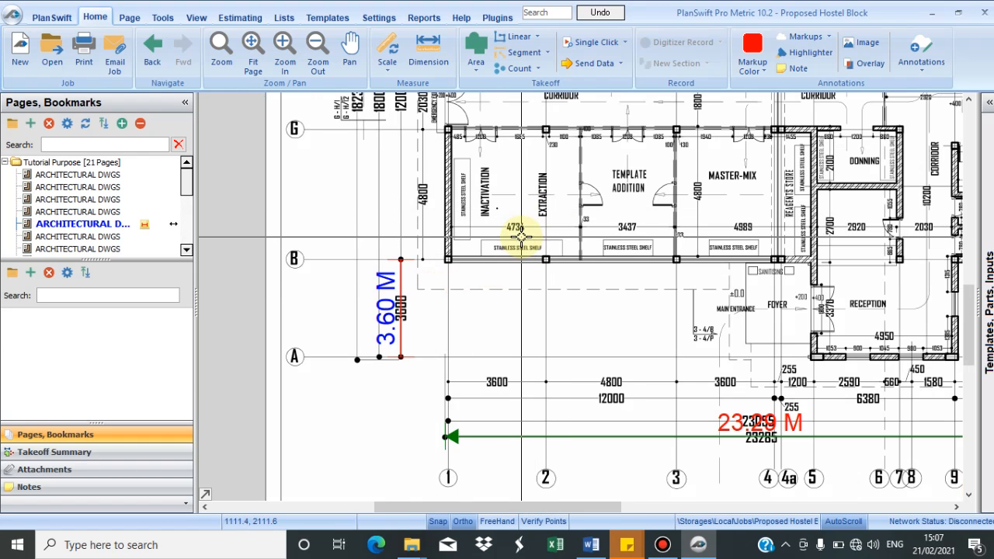
drag(521, 236, 449, 428)
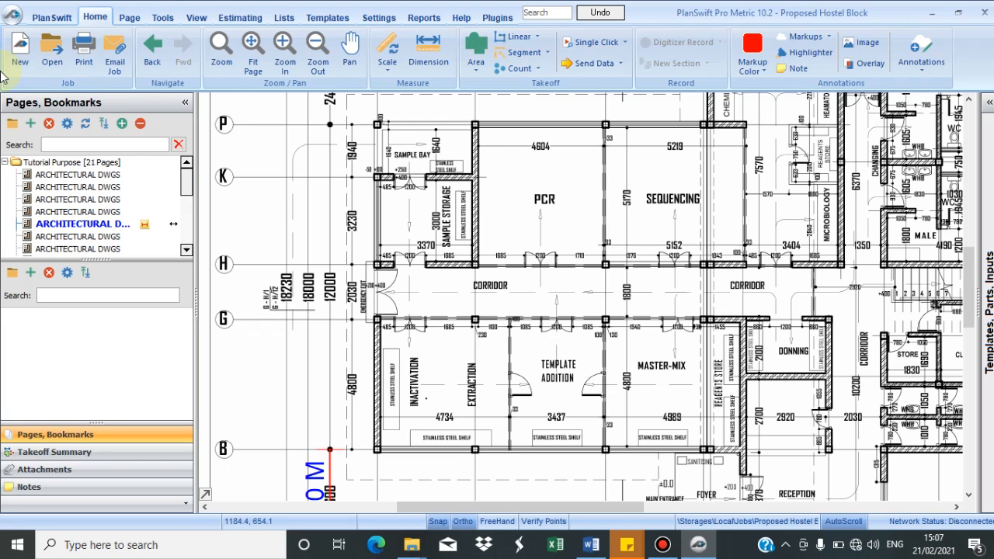
Step: Rename the Tutorial Purpose page folder as Architectural Drawings
click(9, 165)
click(5, 163)
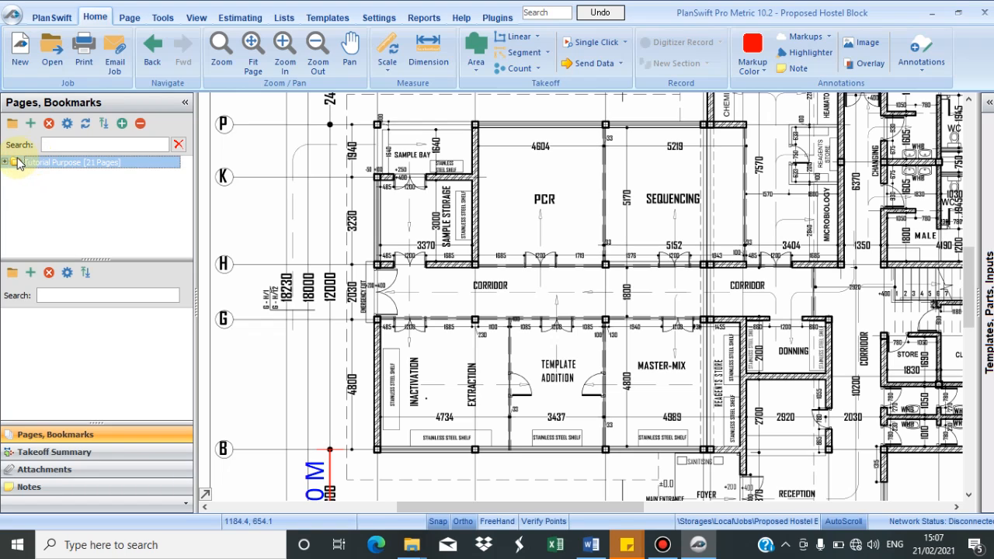
click(29, 172)
click(14, 163)
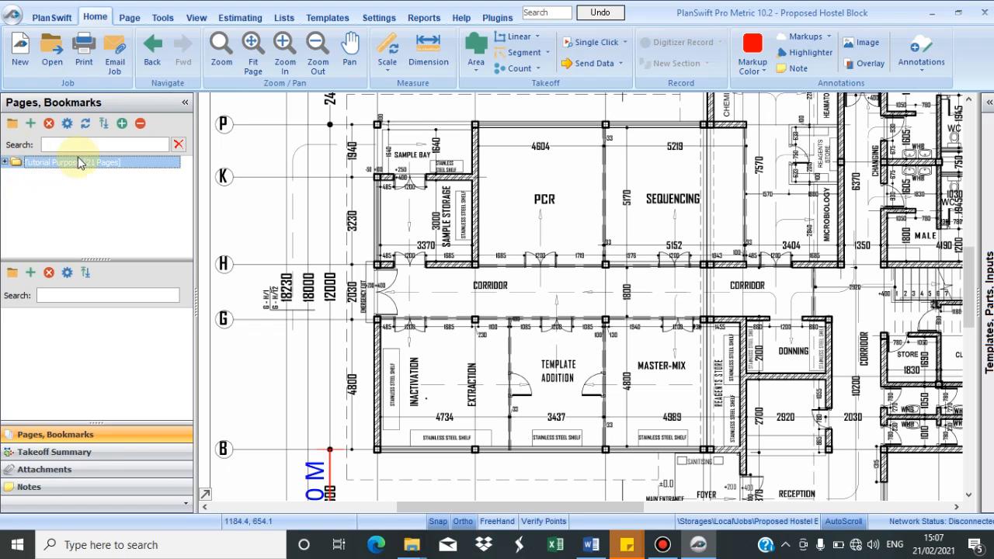
click(4, 163)
click(5, 163)
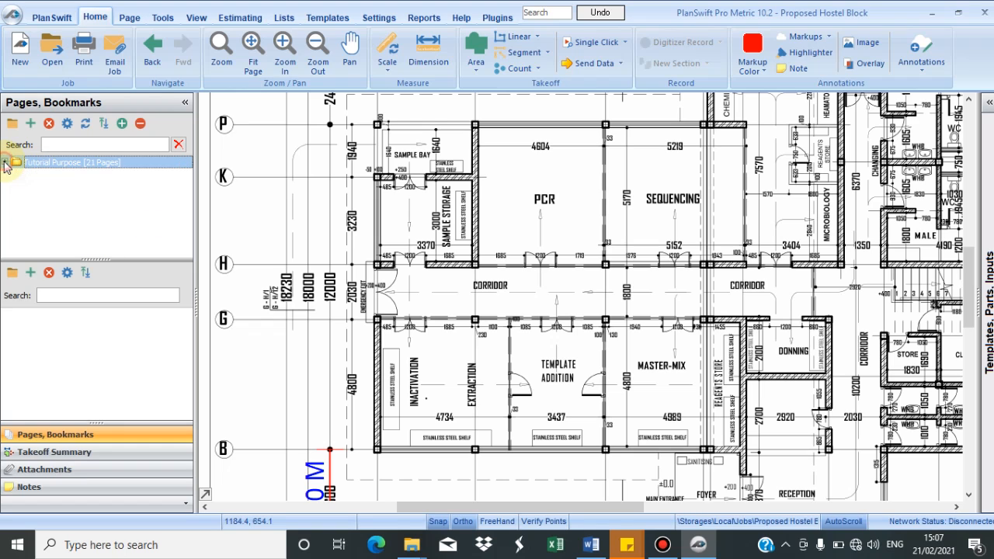
click(46, 164)
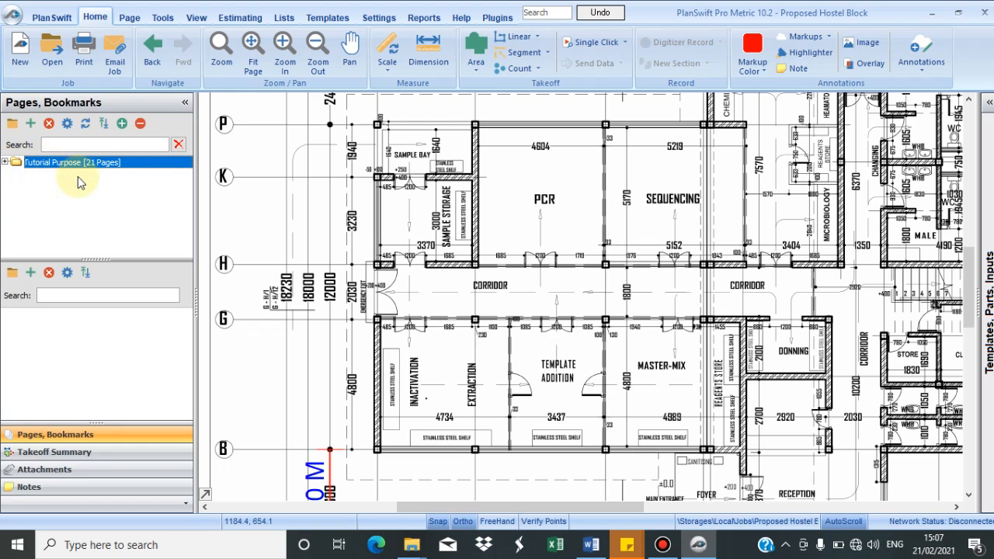
right_click(67, 168)
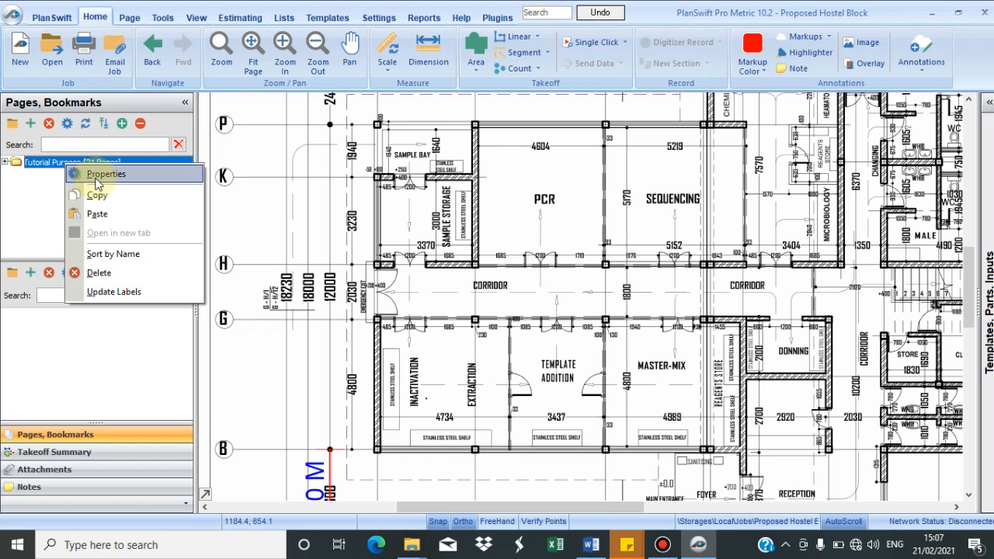
click(102, 177)
text(Architectural Drawings)
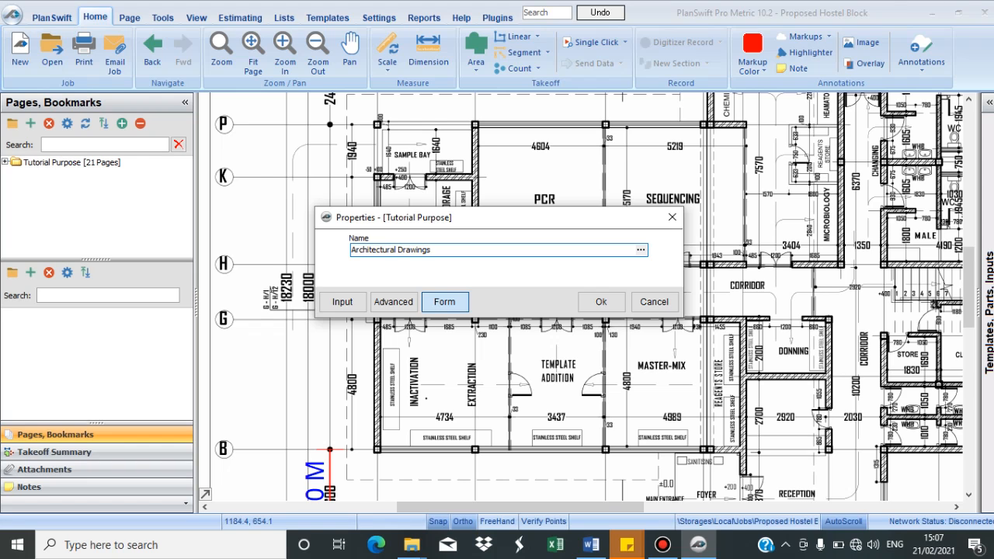
click(613, 309)
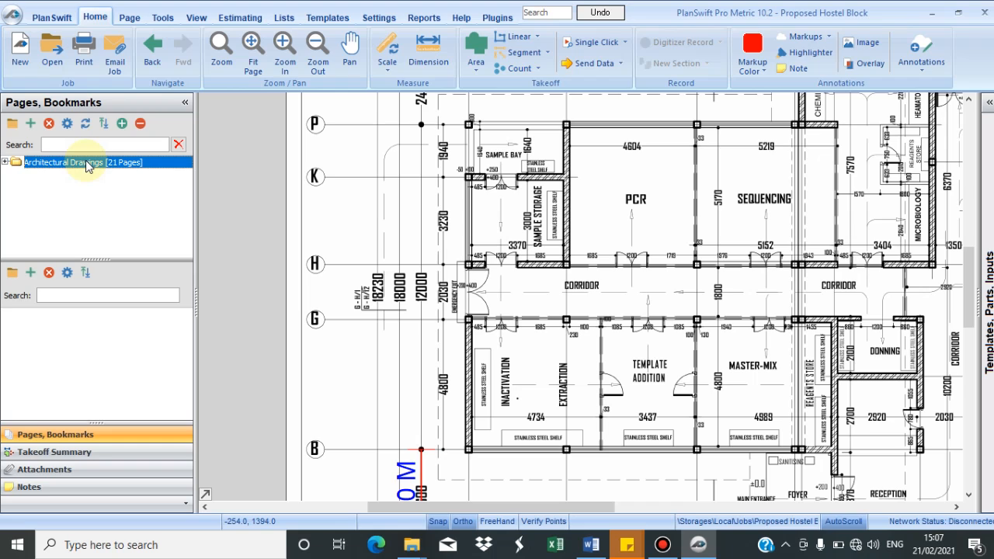
Step: Look through the first pages of the Architectural Drawings folder and rename the second page as Site Location Map
click(6, 163)
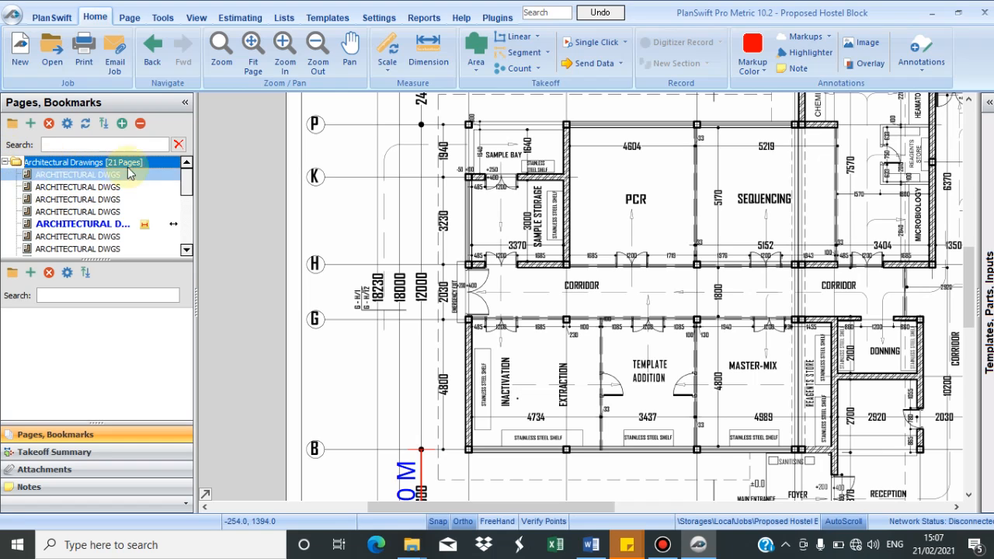
click(87, 178)
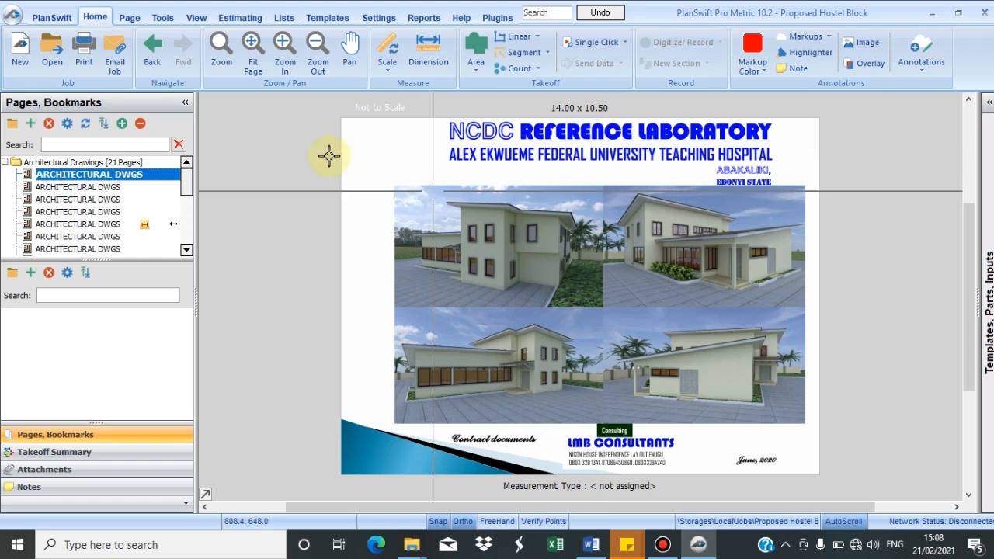
click(100, 189)
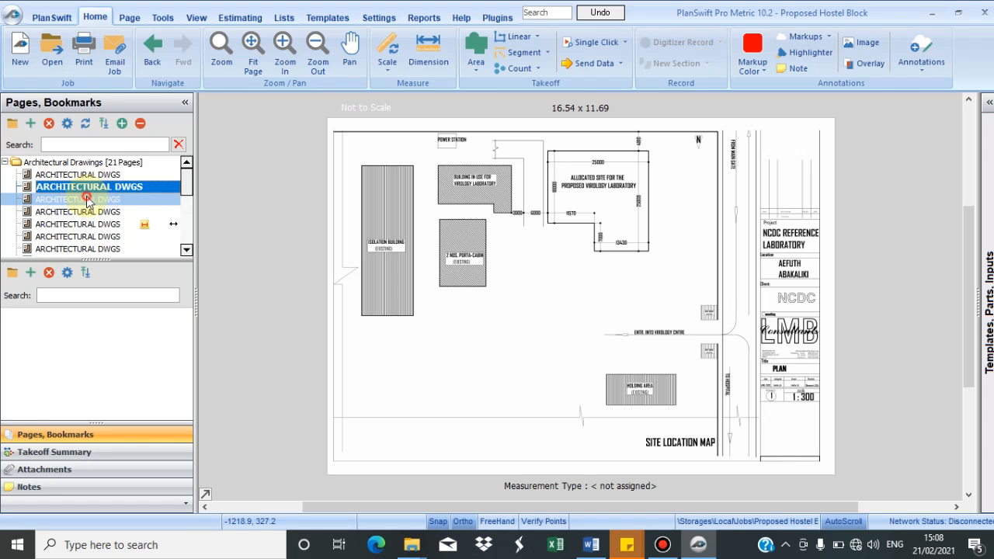
click(88, 200)
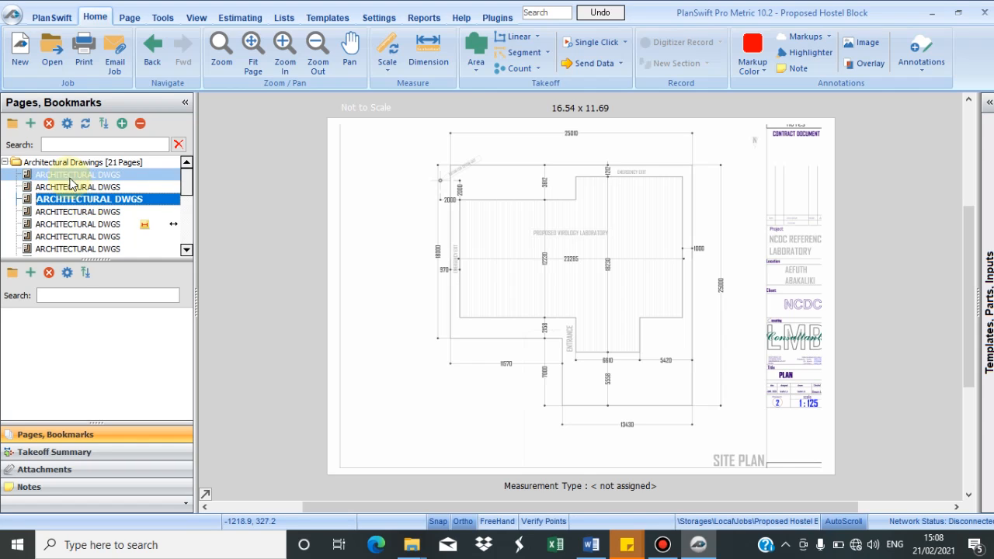
click(68, 188)
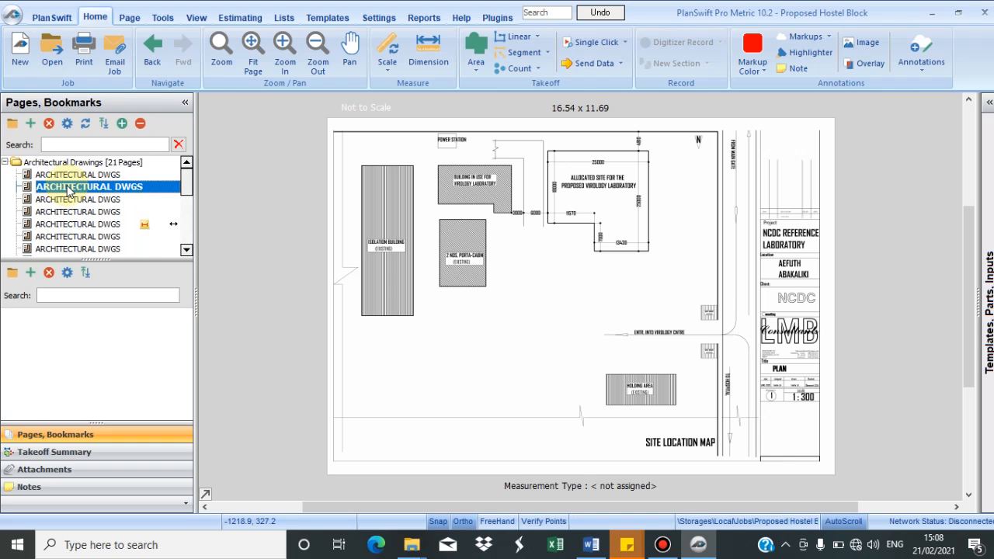
right_click(70, 191)
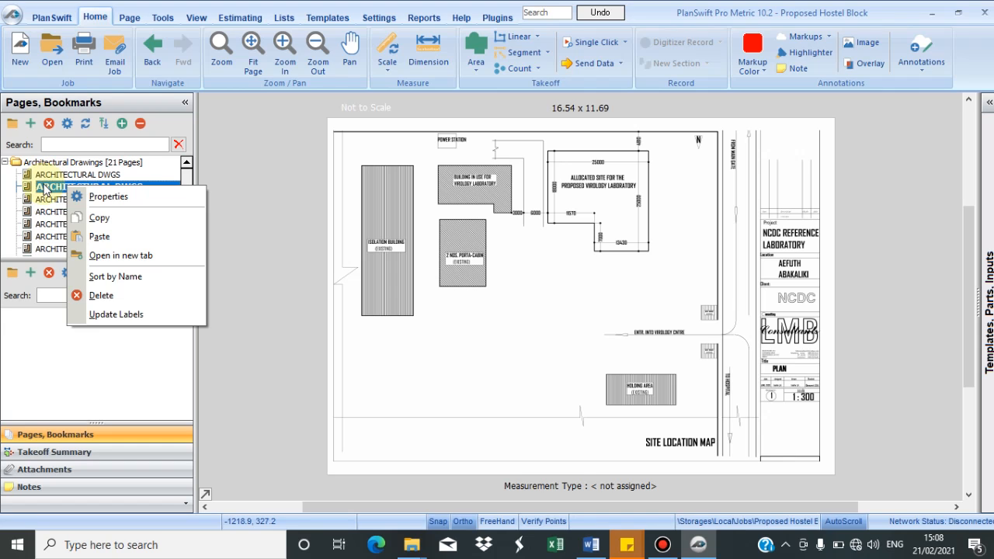
right_click(45, 187)
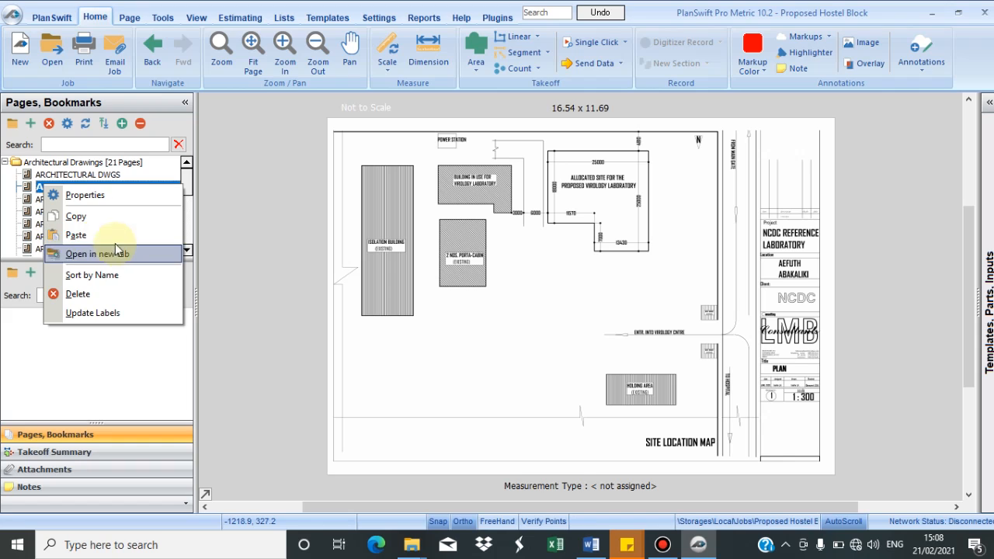
click(128, 199)
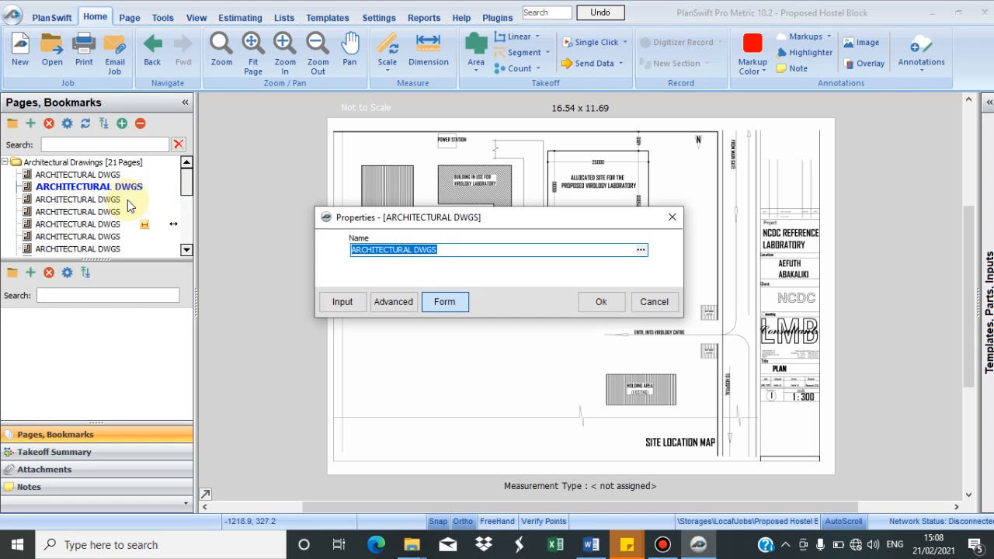
text(Site Location Map)
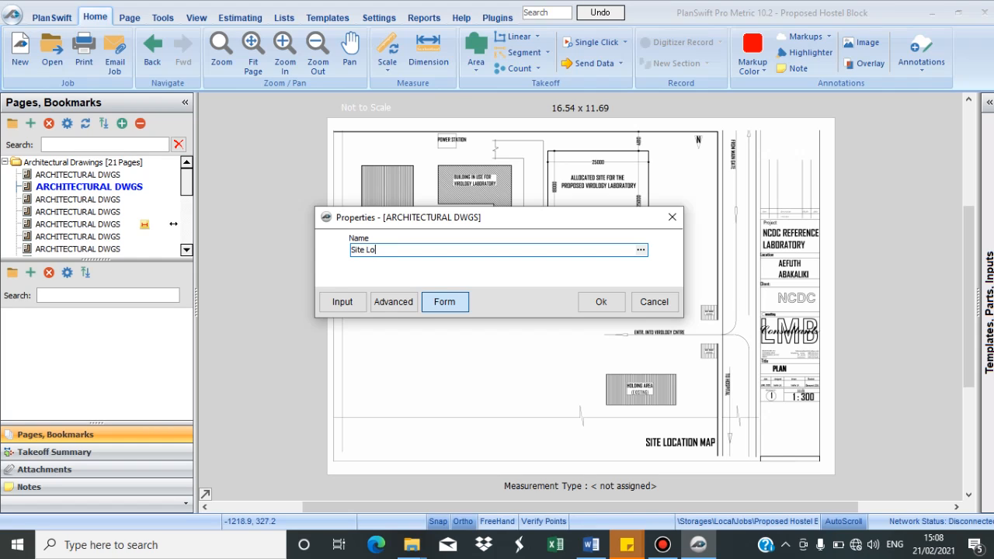
click(620, 306)
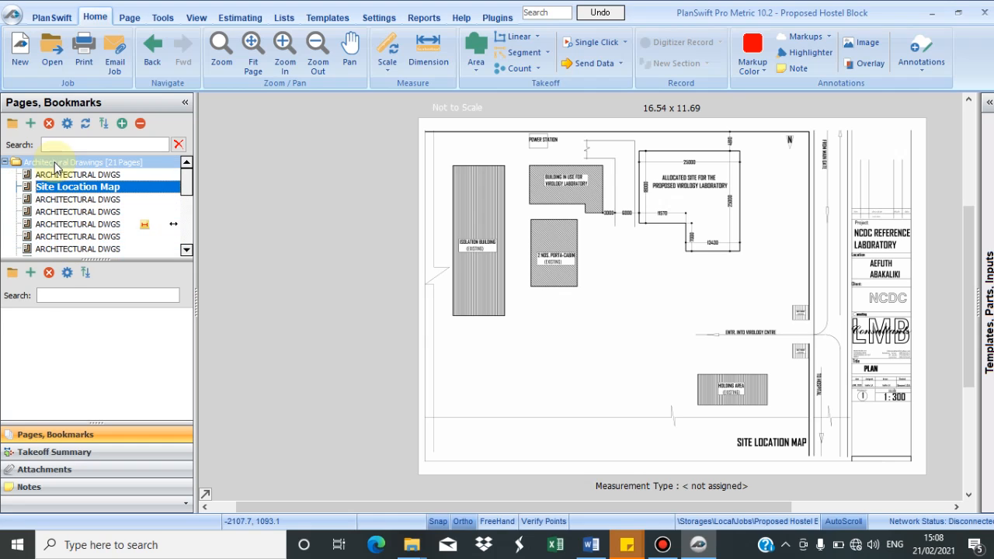
Step: Start batch renaming pages, check the corners of the Site Location Map sheet, and move on to the following page with its name kept
click(131, 18)
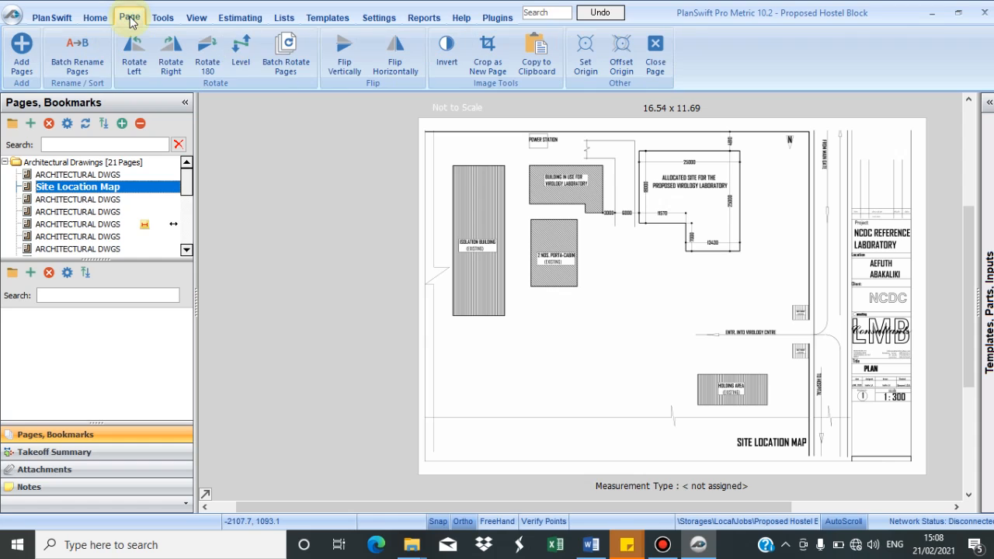
click(81, 67)
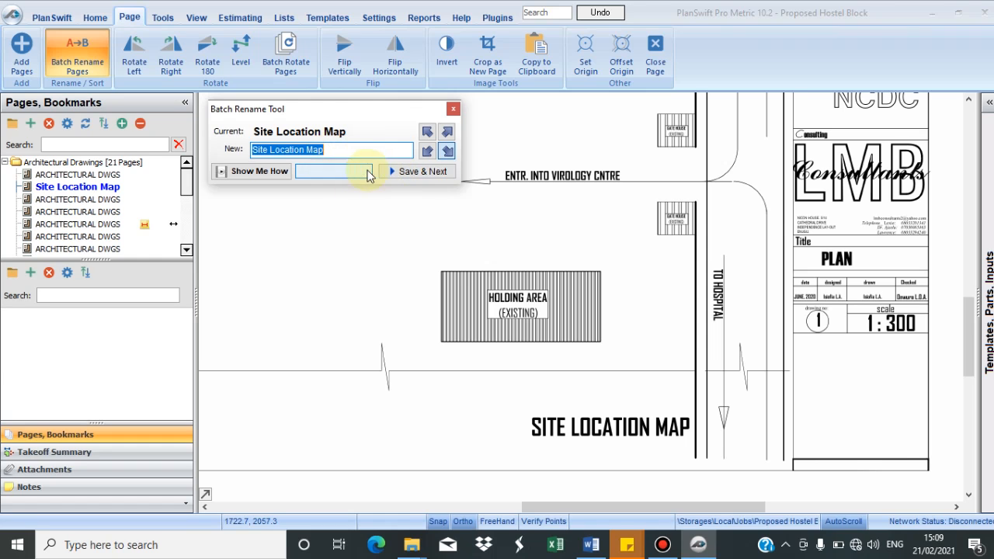
click(448, 150)
click(431, 136)
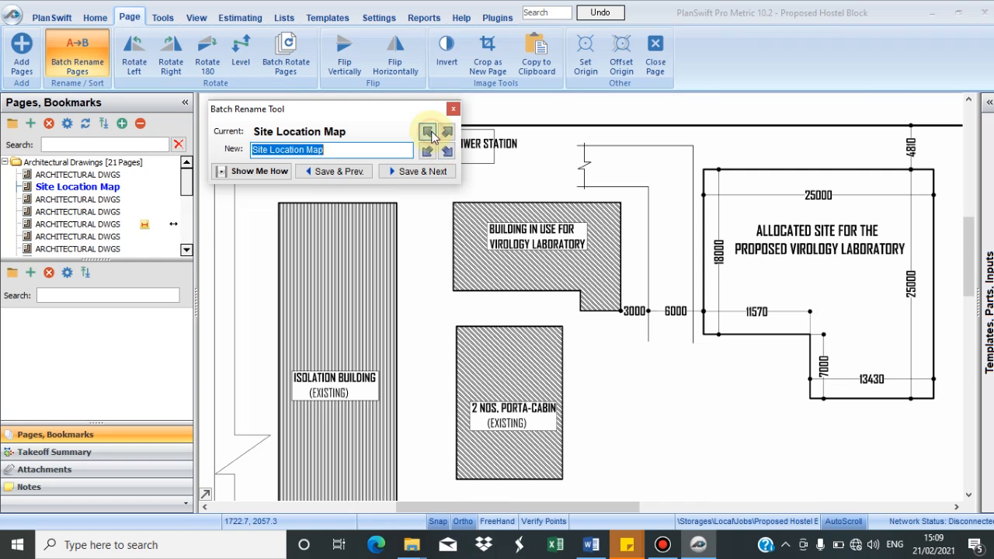
click(447, 150)
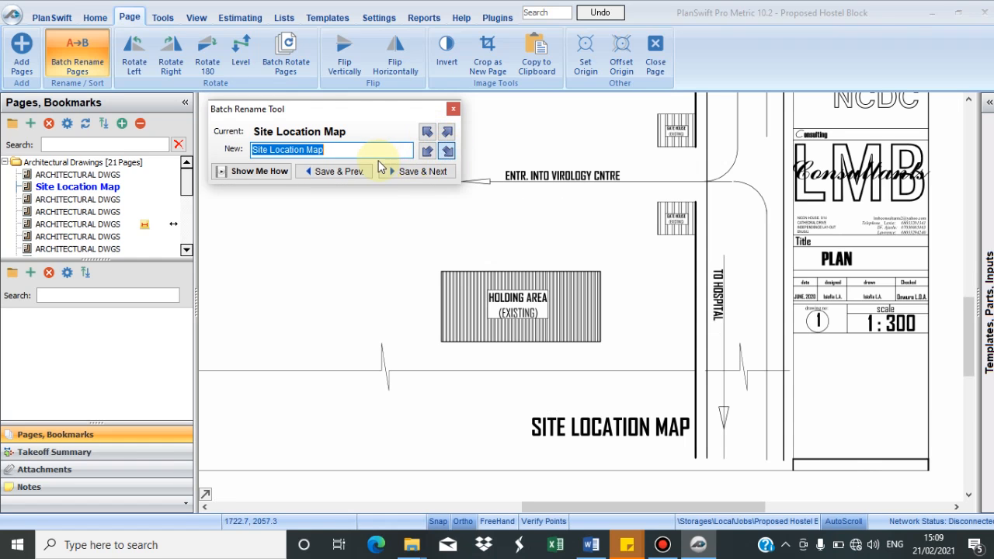
click(433, 180)
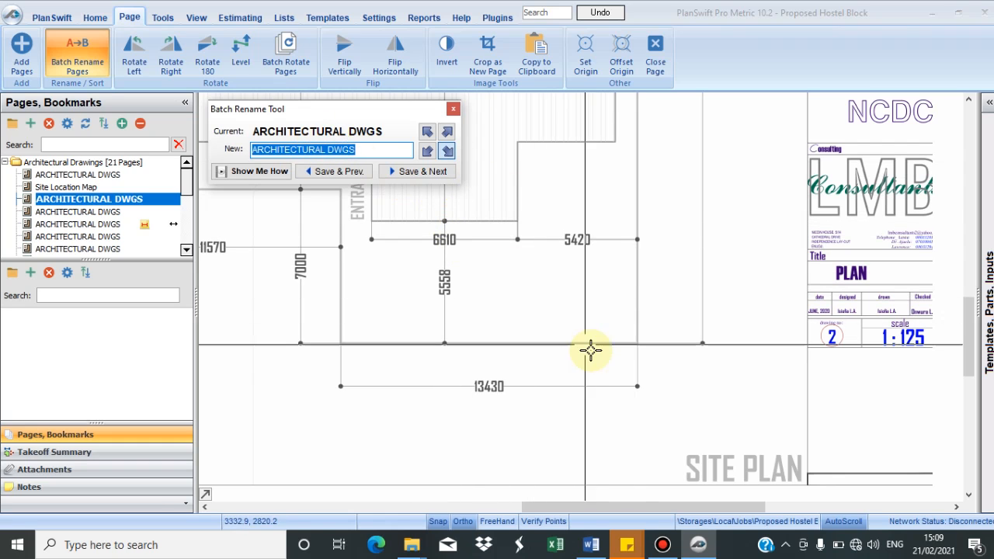
Step: Check the third sheet's corners for its title, batch rename that page as Site Plan, and close the Batch Rename tool
click(427, 133)
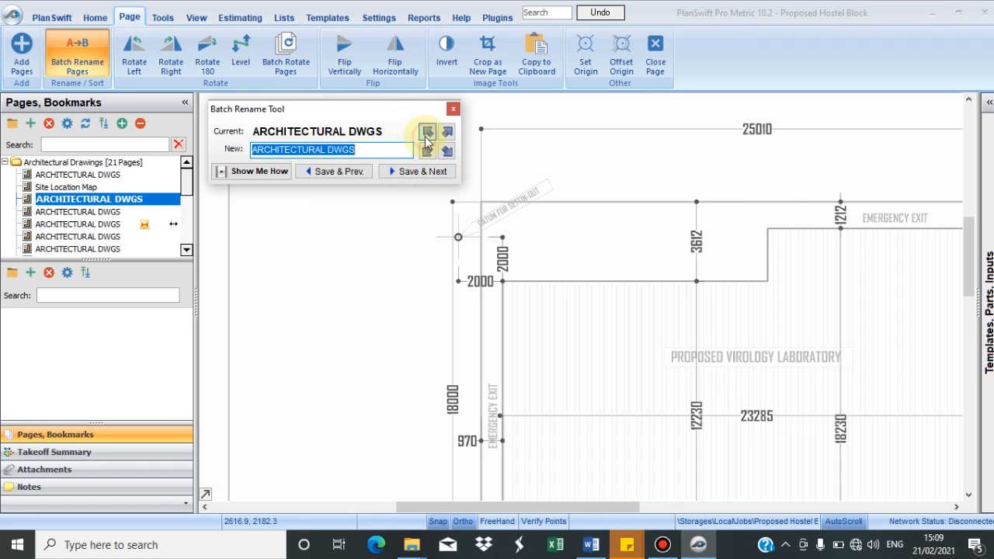
click(431, 150)
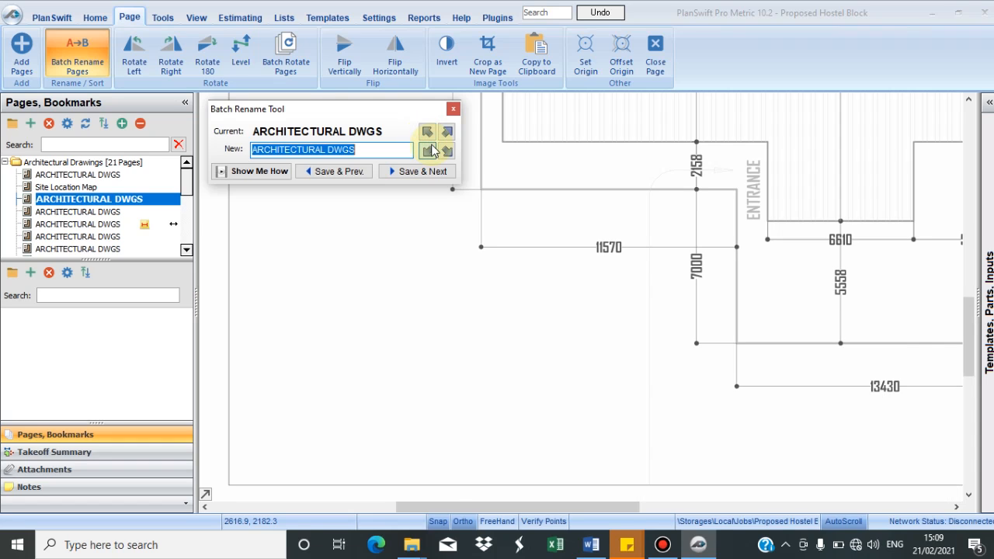
click(449, 134)
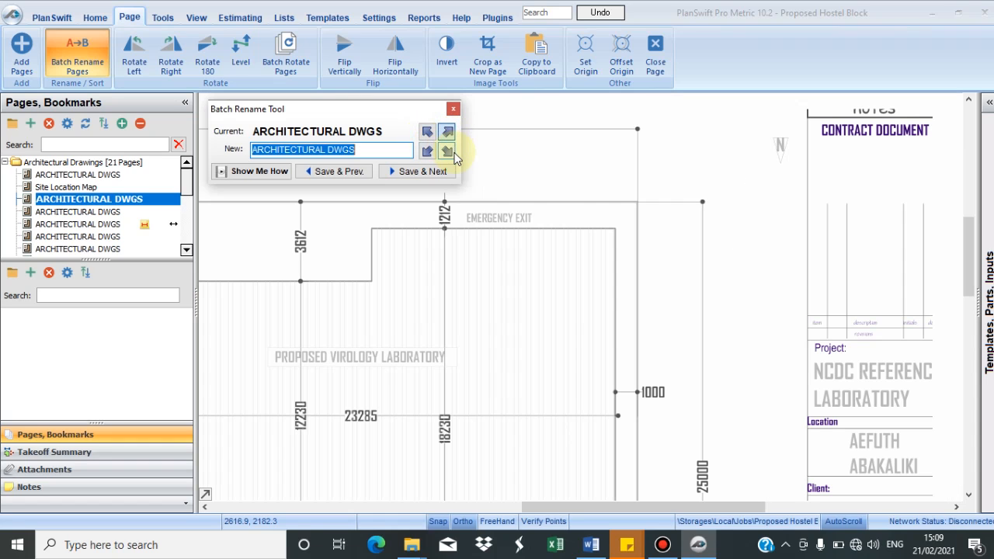
click(450, 152)
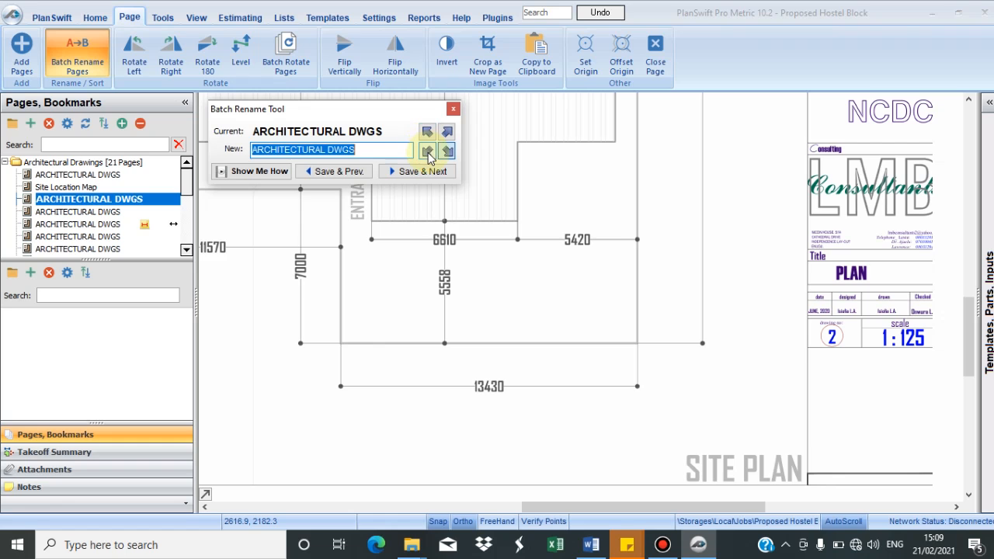
click(428, 153)
click(445, 152)
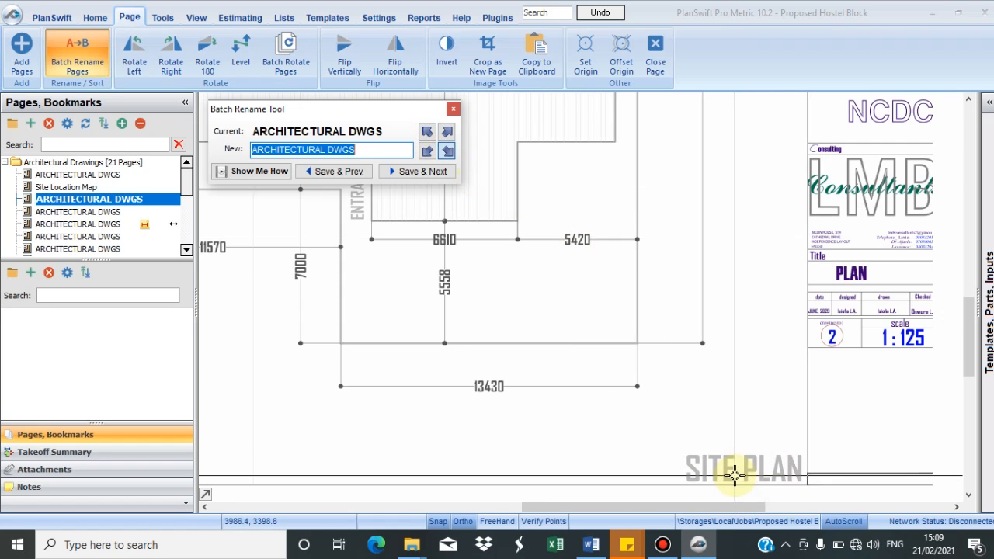
text(Site Plan)
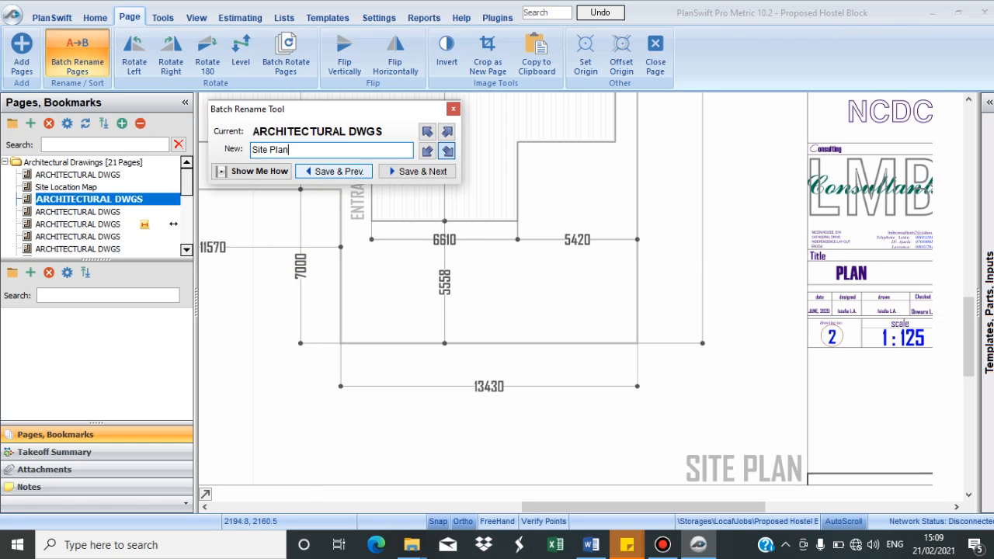
click(417, 171)
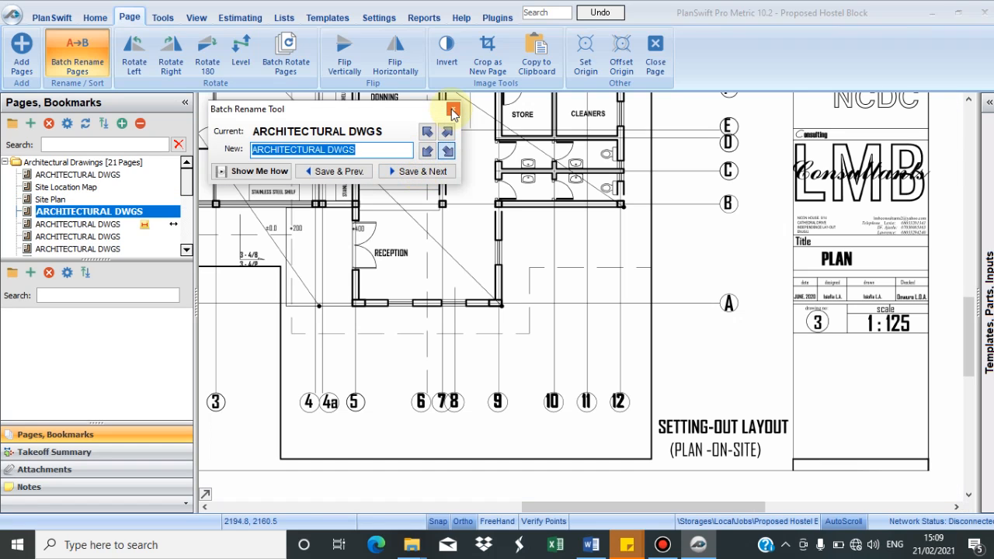
click(453, 113)
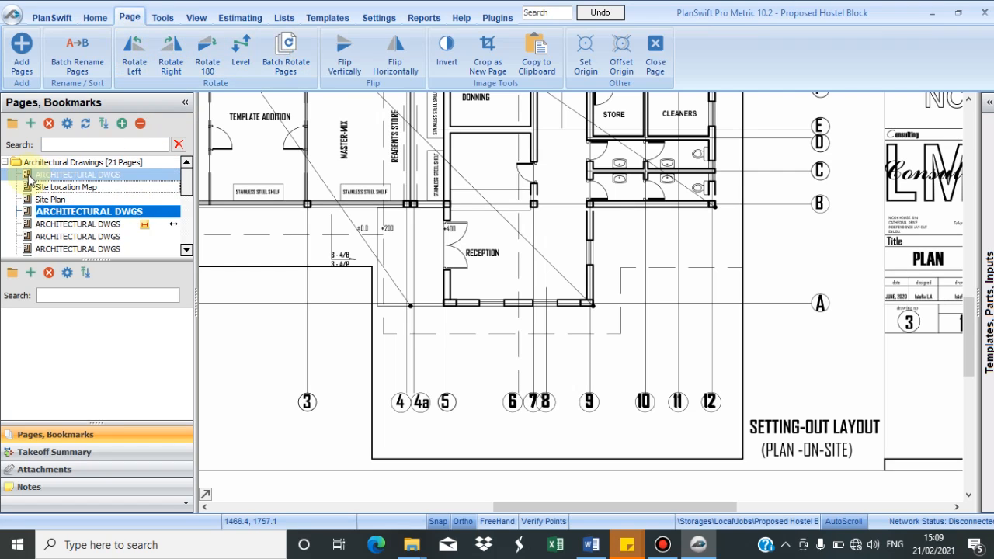
Step: Collapse the Architectural Drawings folder and create a new page folder named Structural Drawings
click(5, 162)
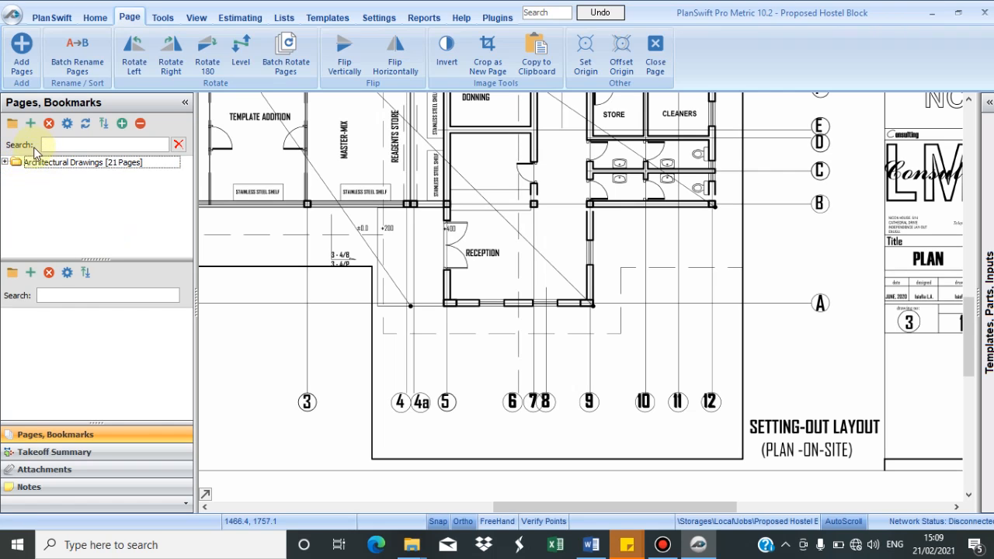
click(62, 163)
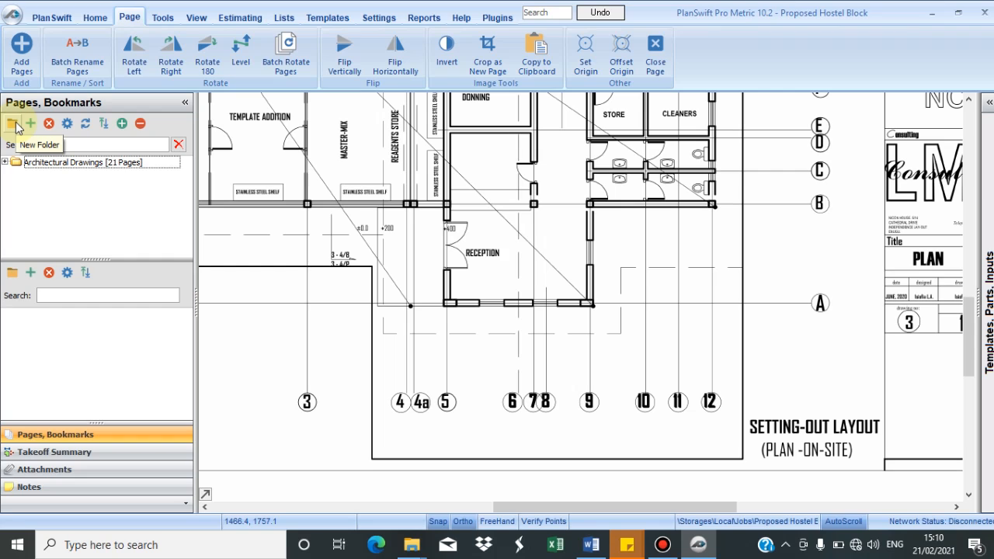
click(14, 124)
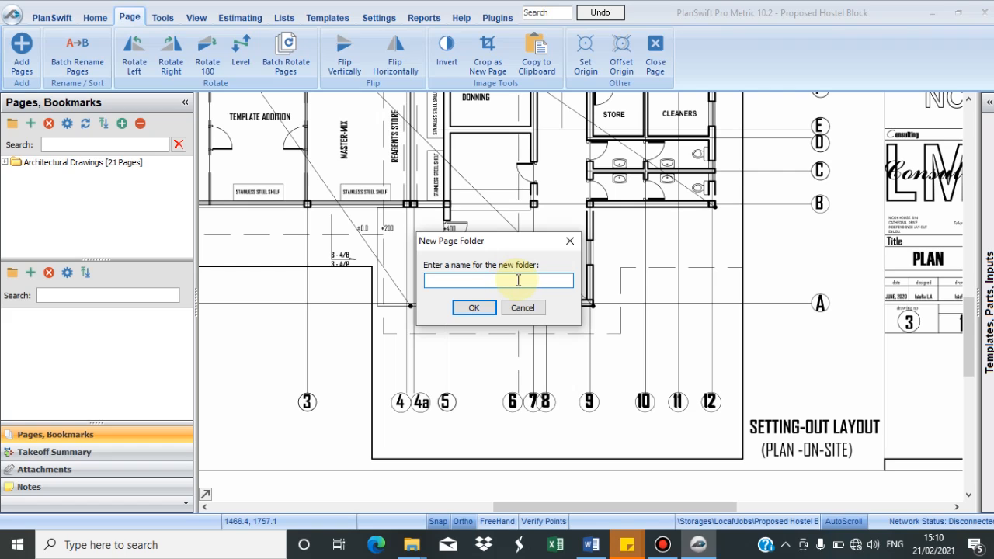
text(Structural Drawings)
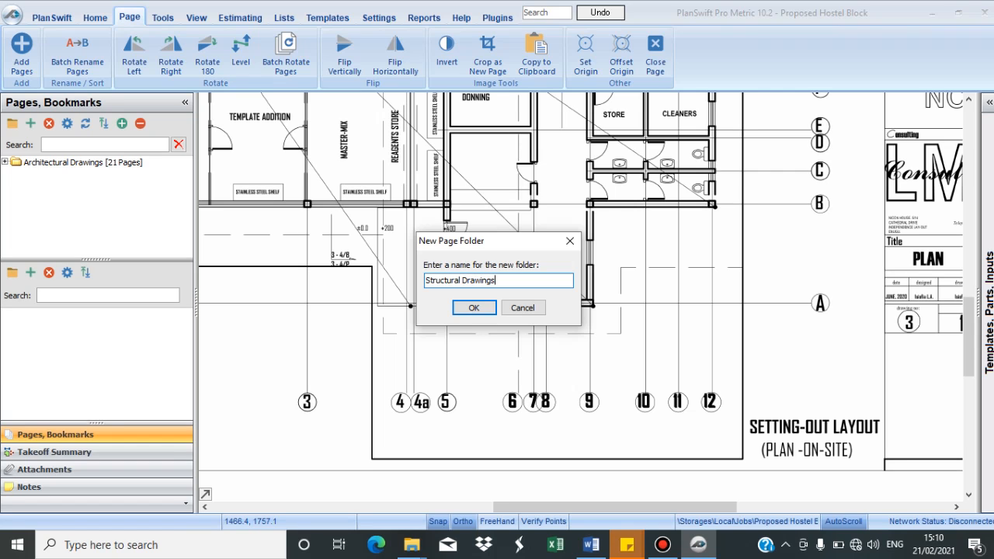
click(479, 309)
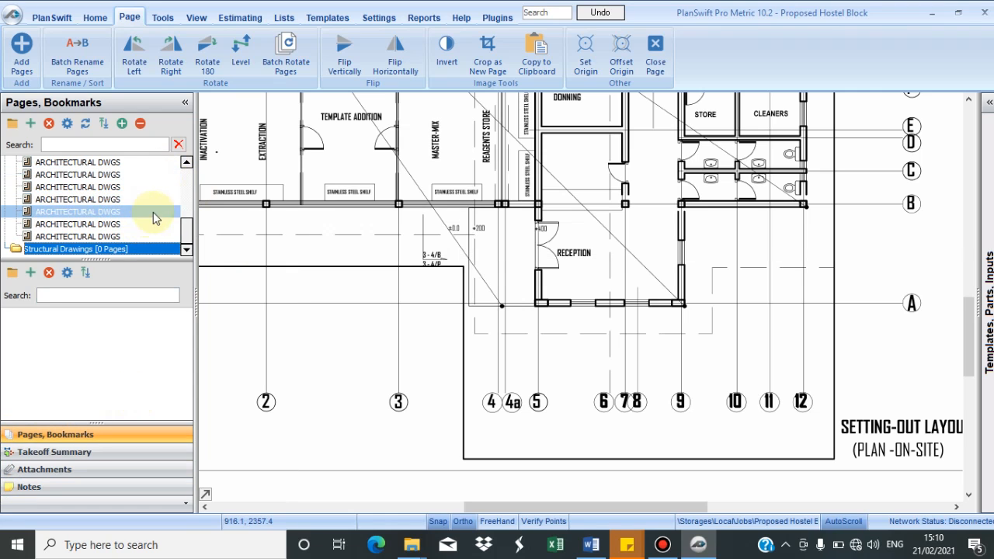
Step: Return to the start of the page list and collapse the Architectural Drawings folder
drag(194, 186, 191, 181)
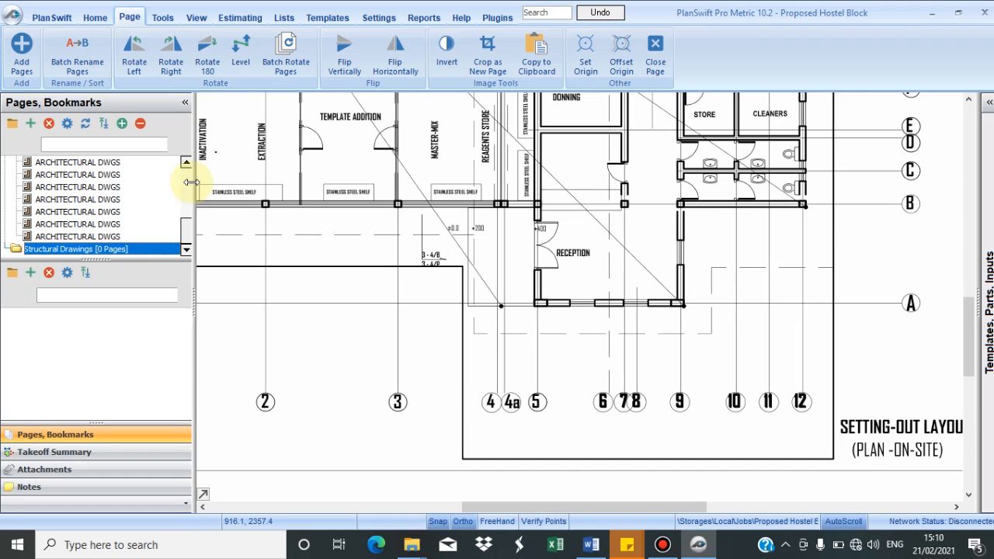
click(183, 181)
click(182, 181)
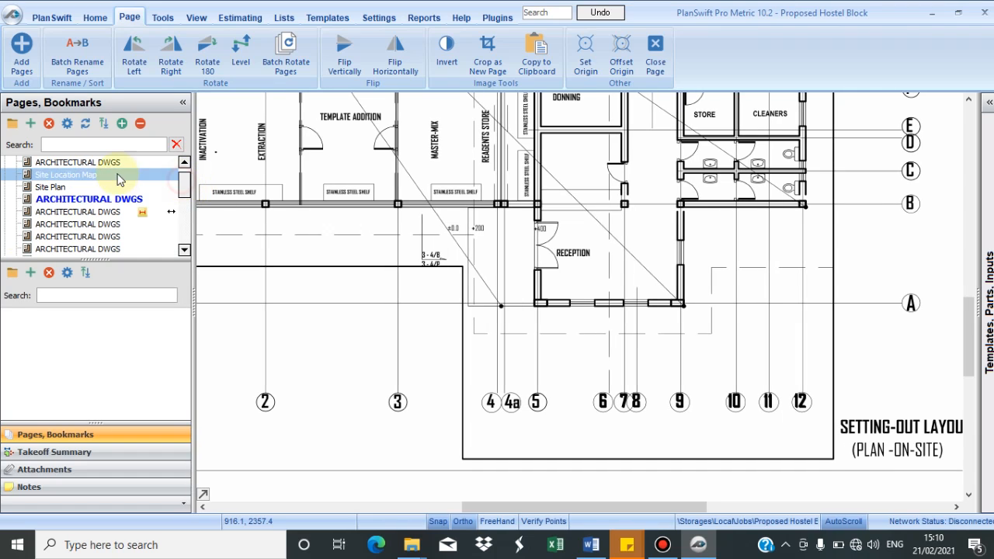
click(184, 163)
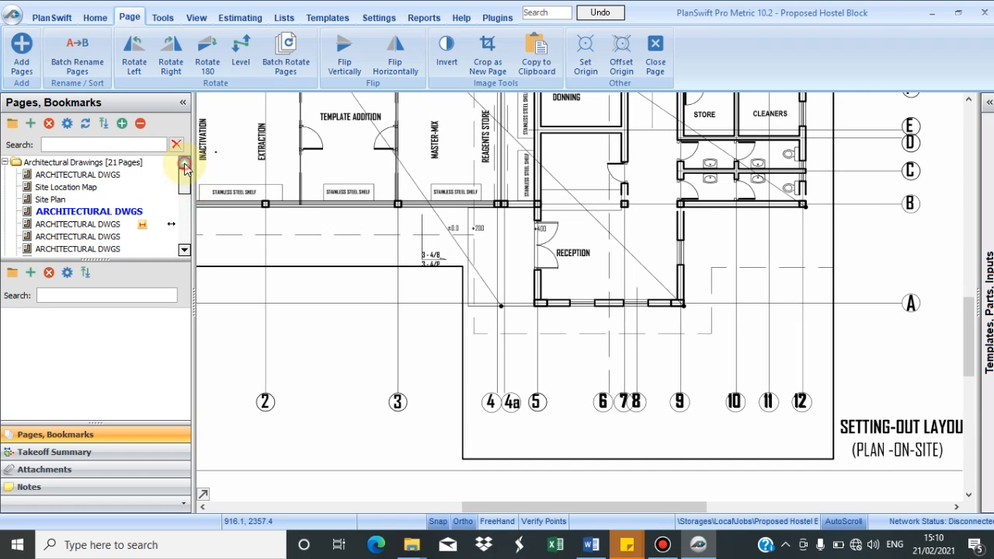
click(6, 162)
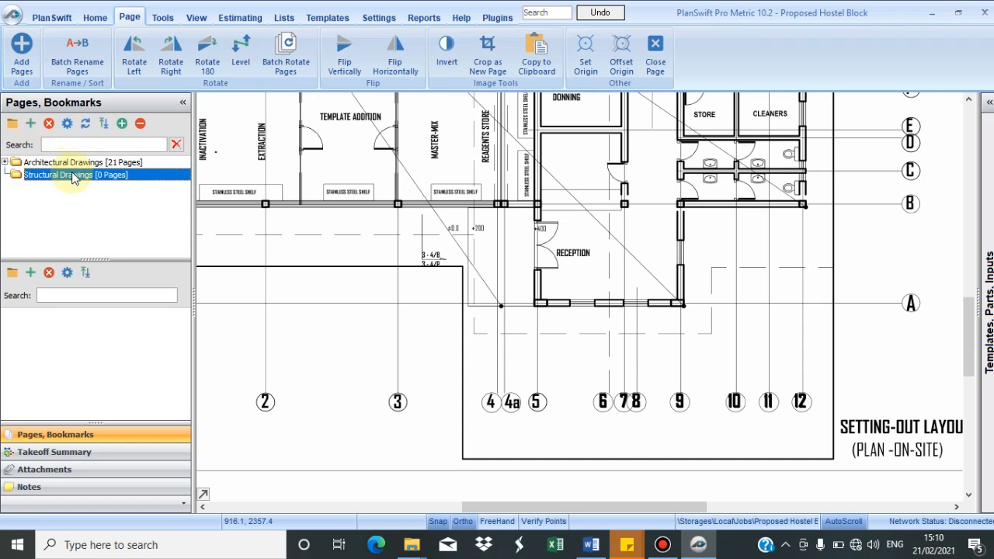
Step: Start adding pages from image files and choose STRUCT Model (1)-1.pdf as the source
click(31, 125)
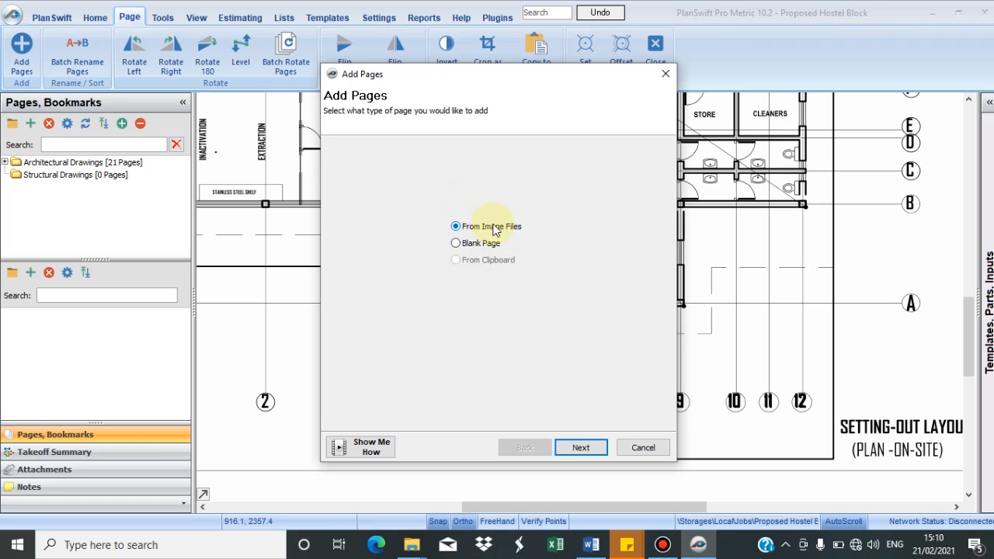
click(581, 450)
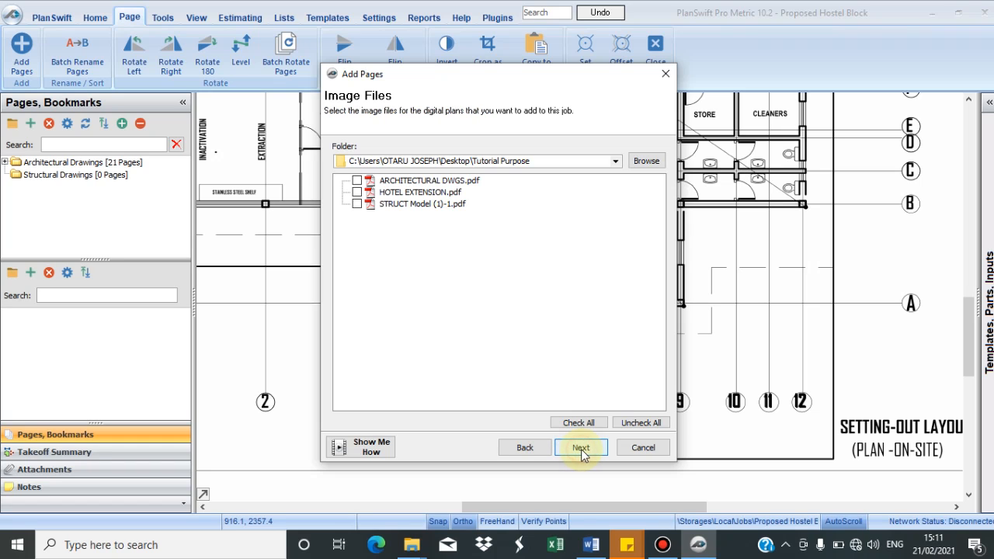
click(358, 205)
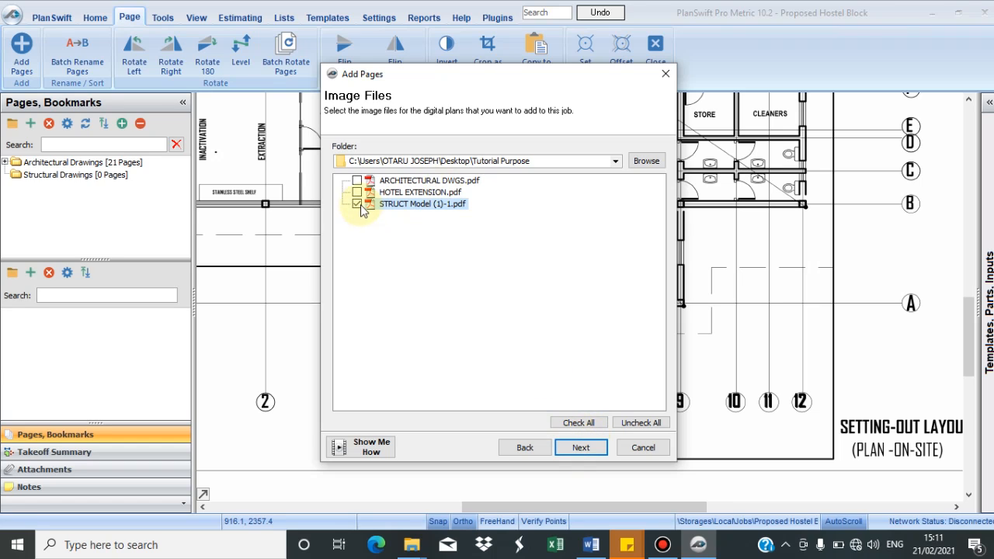
click(582, 449)
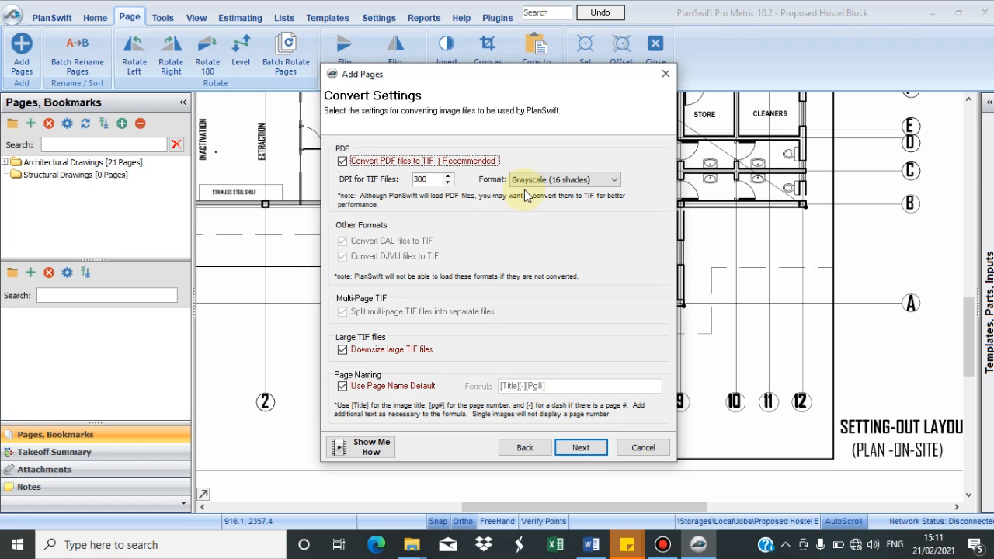
Step: Import the structural PDF's pages with the TIF format set to True Color (32 bit) and downsizing of large TIF files turned off
click(614, 181)
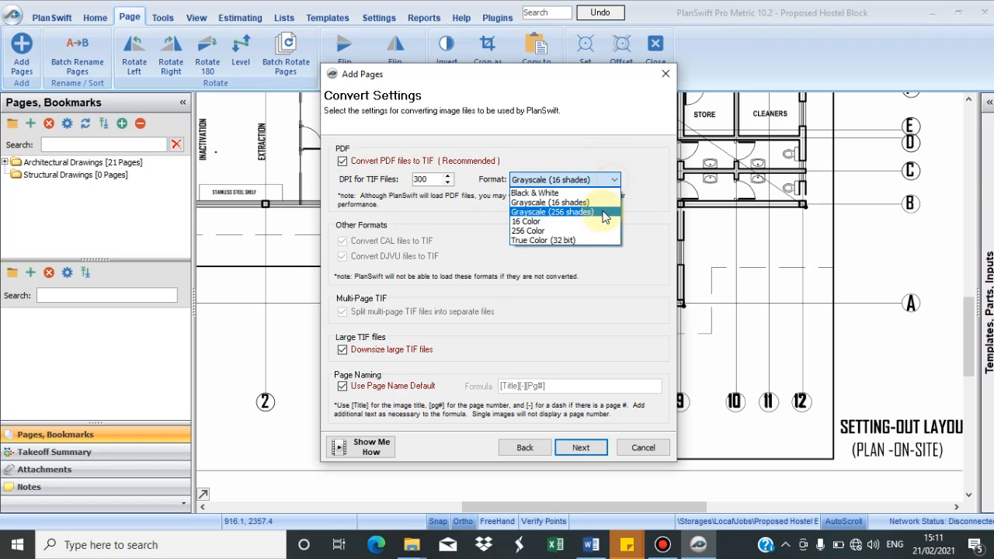
click(553, 246)
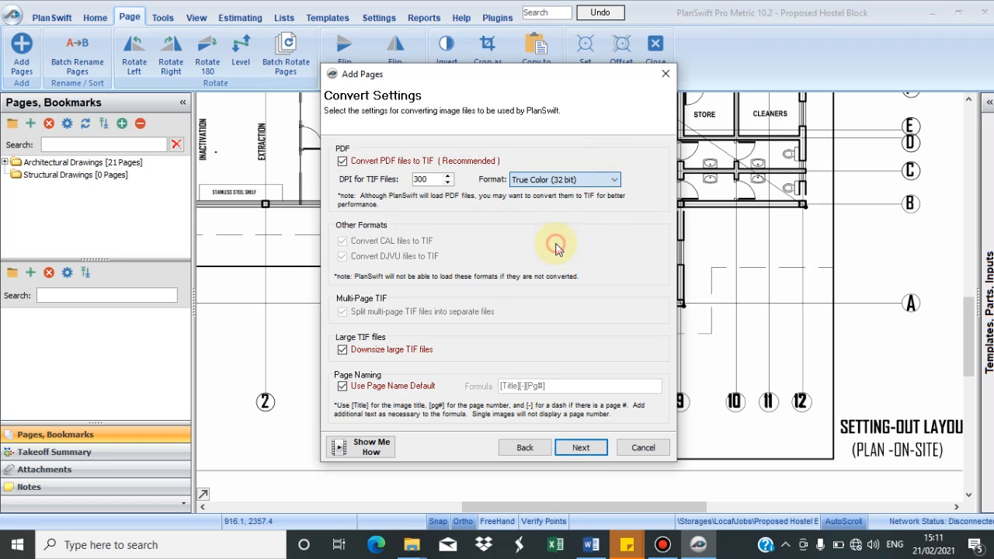
click(342, 350)
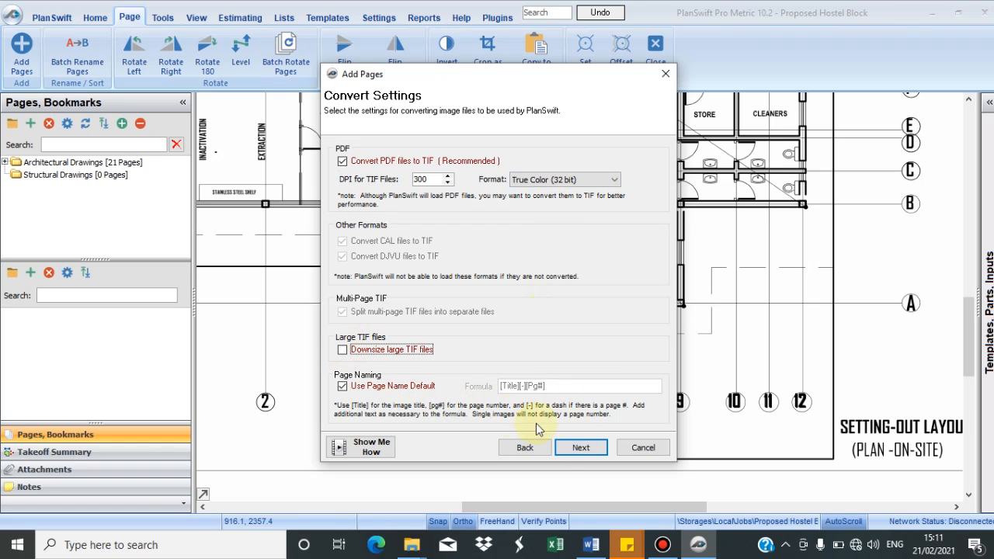
click(572, 448)
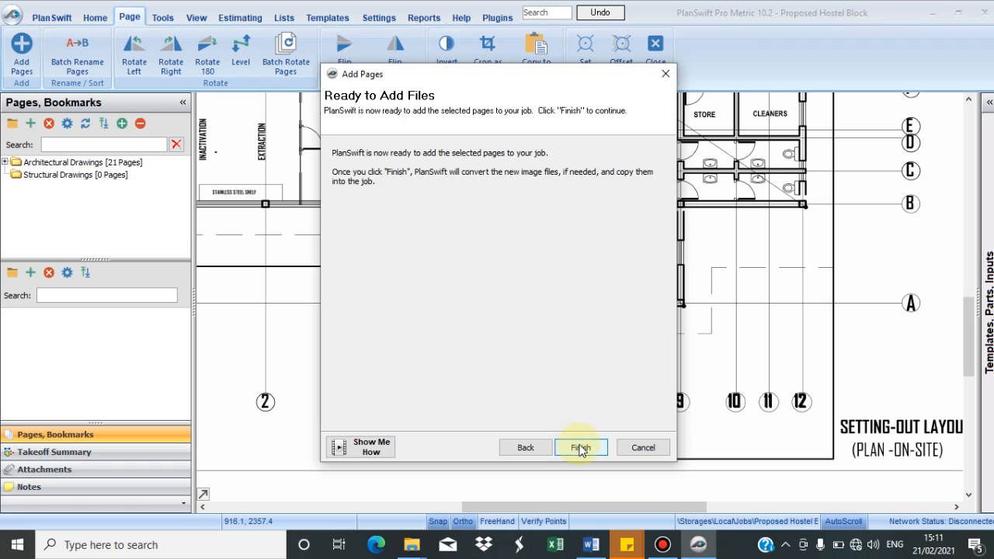
click(581, 449)
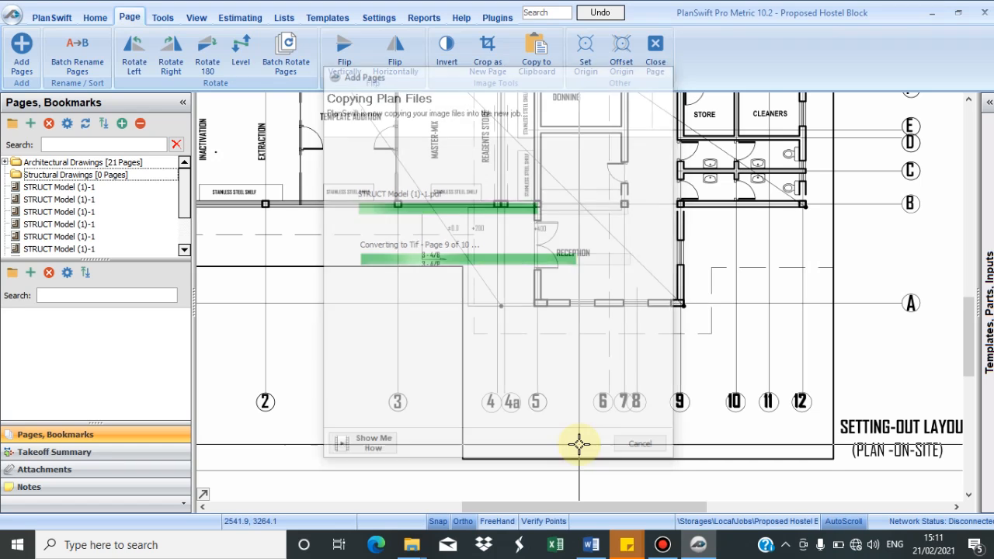
Step: Select all the imported STRUCT Model (1)-1 pages and move them into the Structural Drawings folder
click(23, 176)
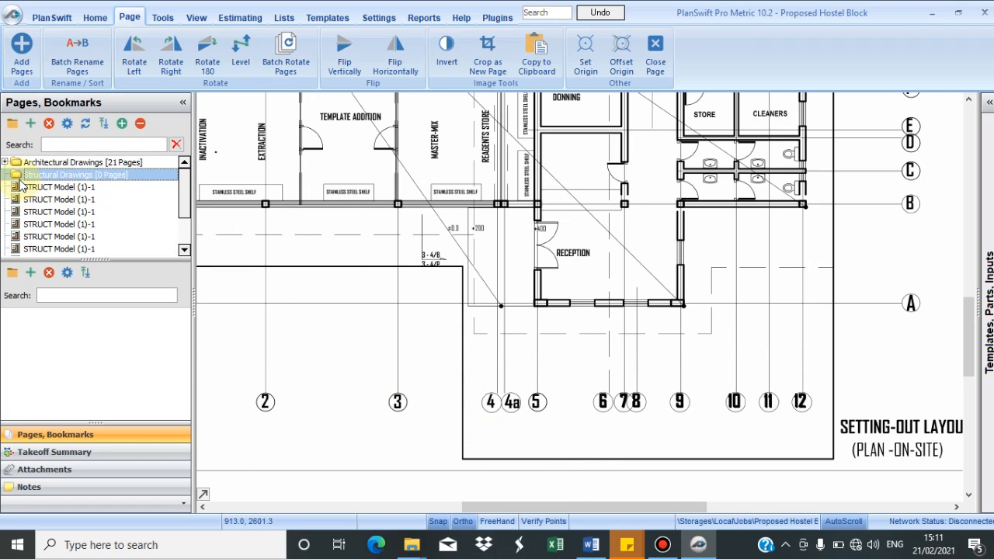
click(42, 225)
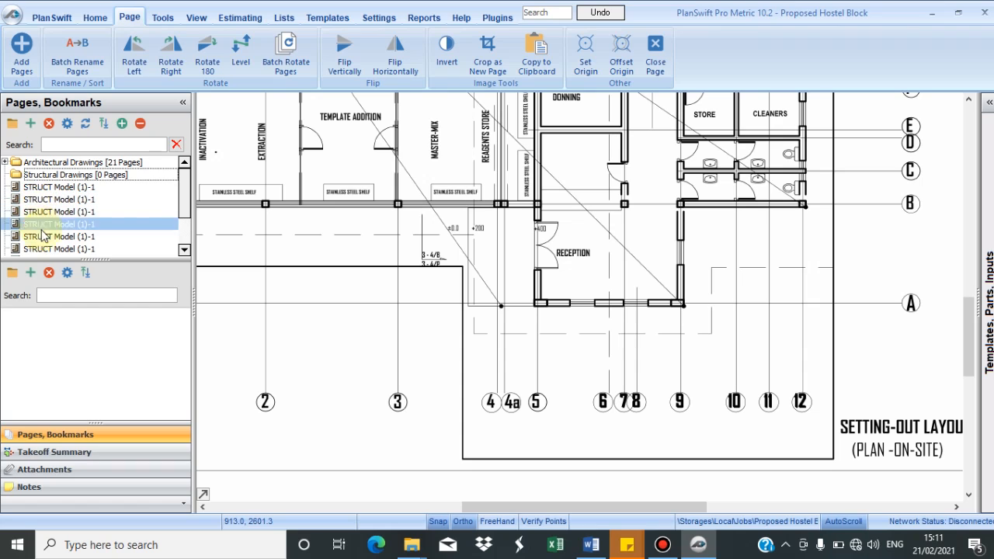
click(49, 177)
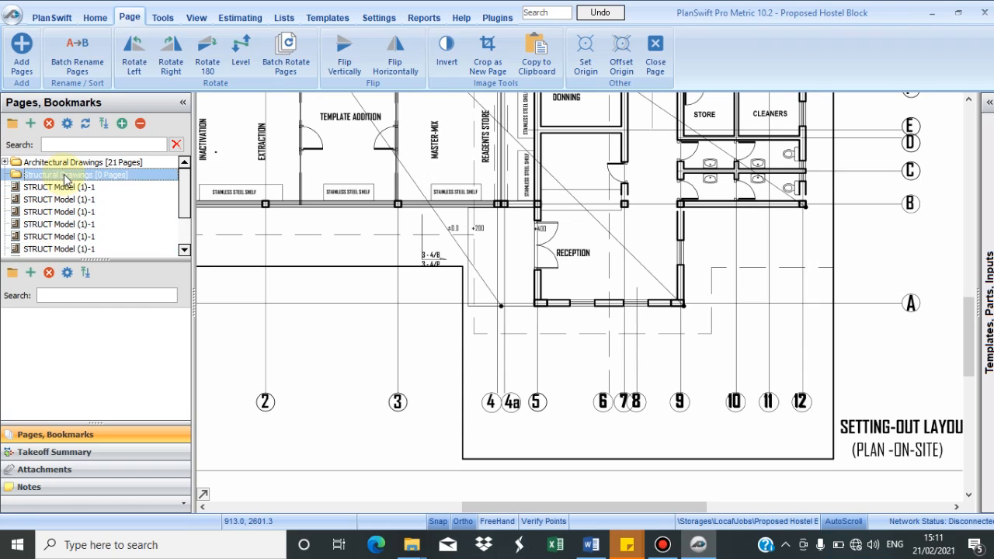
click(56, 188)
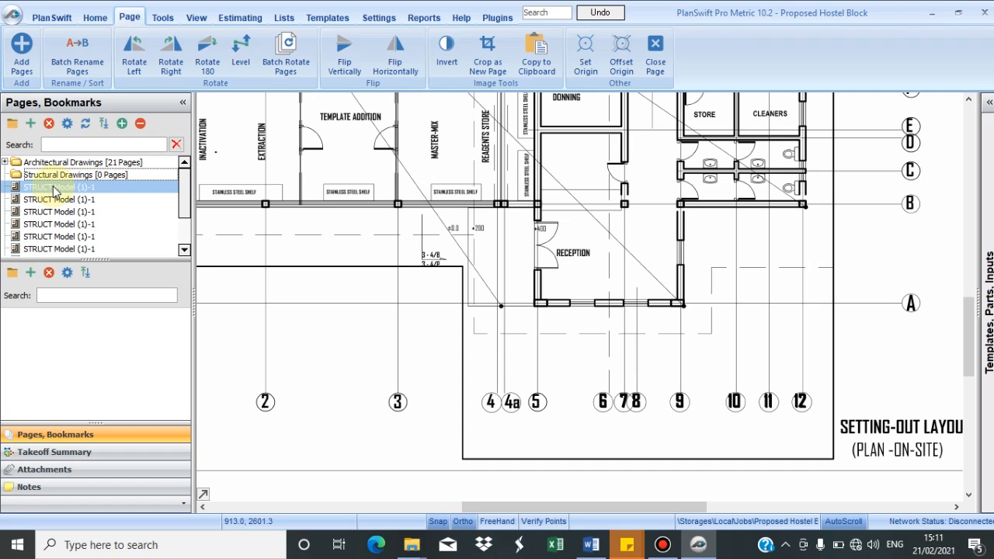
click(55, 188)
click(64, 200)
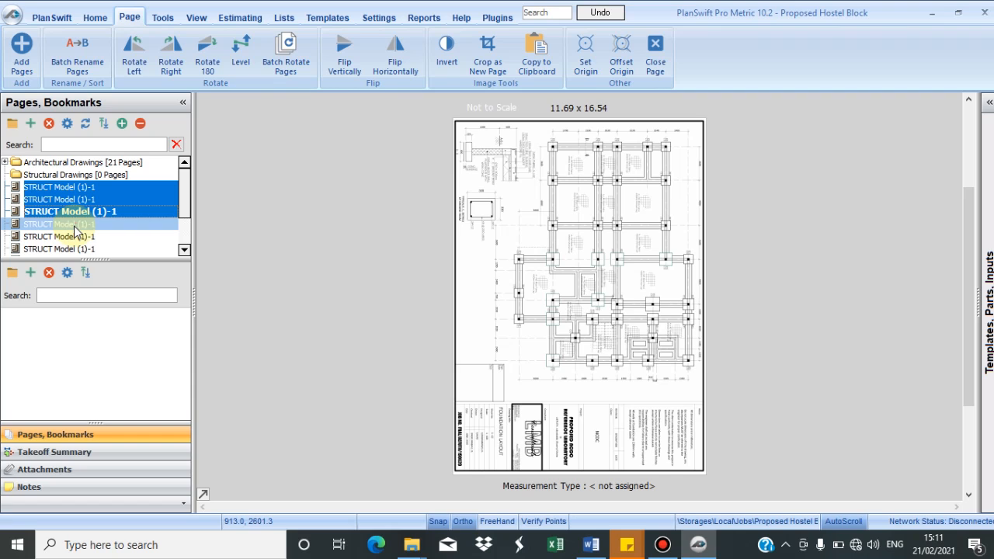
ctrl+click(74, 225)
ctrl+click(77, 236)
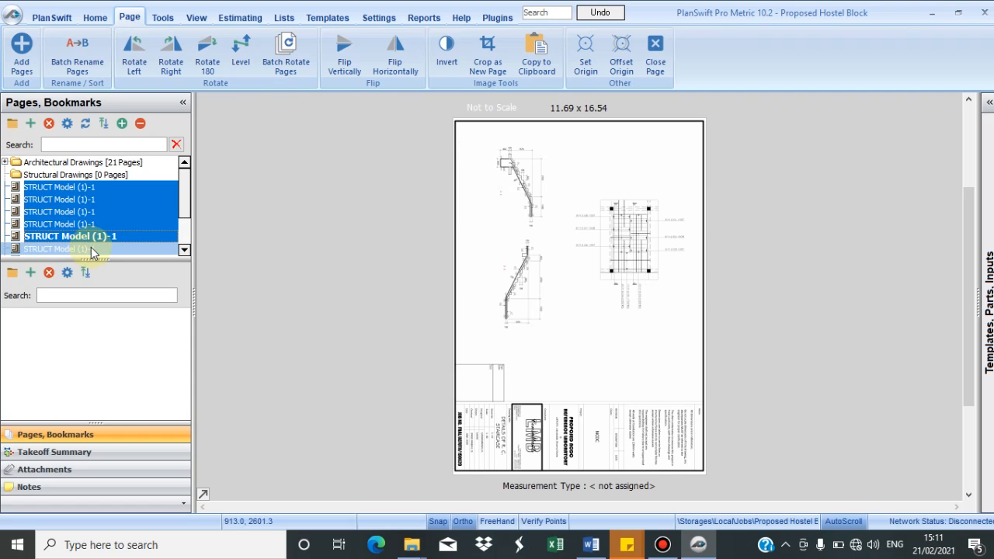
ctrl+click(91, 249)
scroll(187, 225, down, 2)
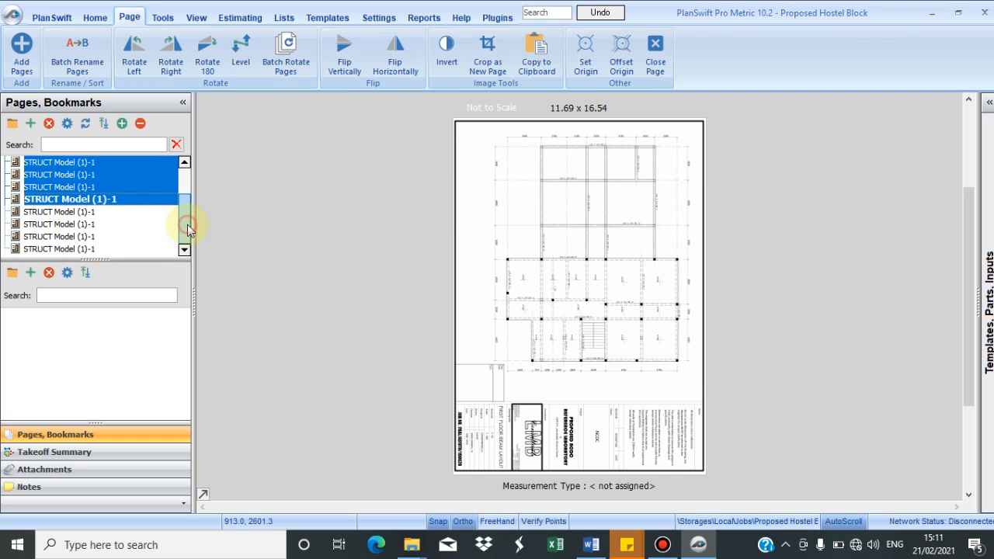
ctrl+click(99, 215)
ctrl+click(88, 224)
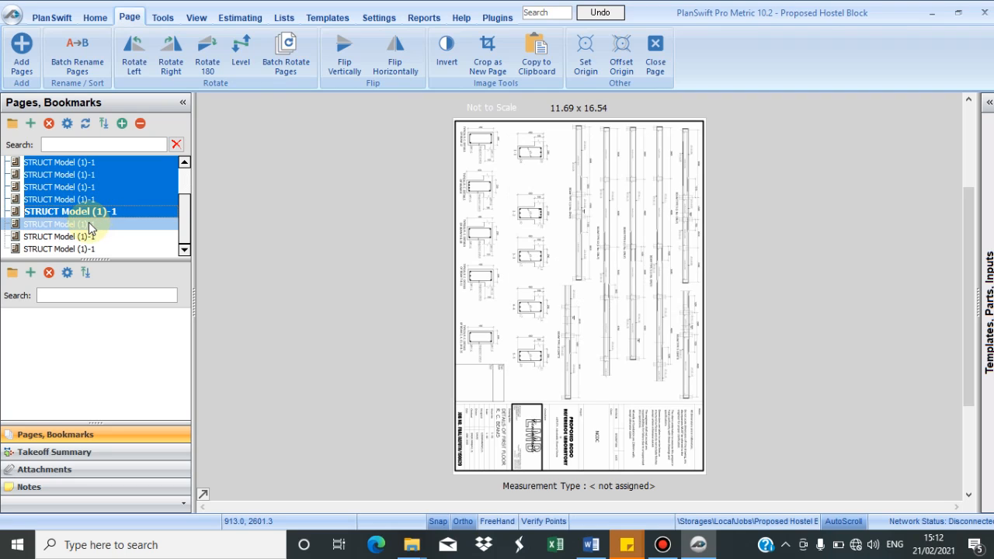
ctrl+click(83, 237)
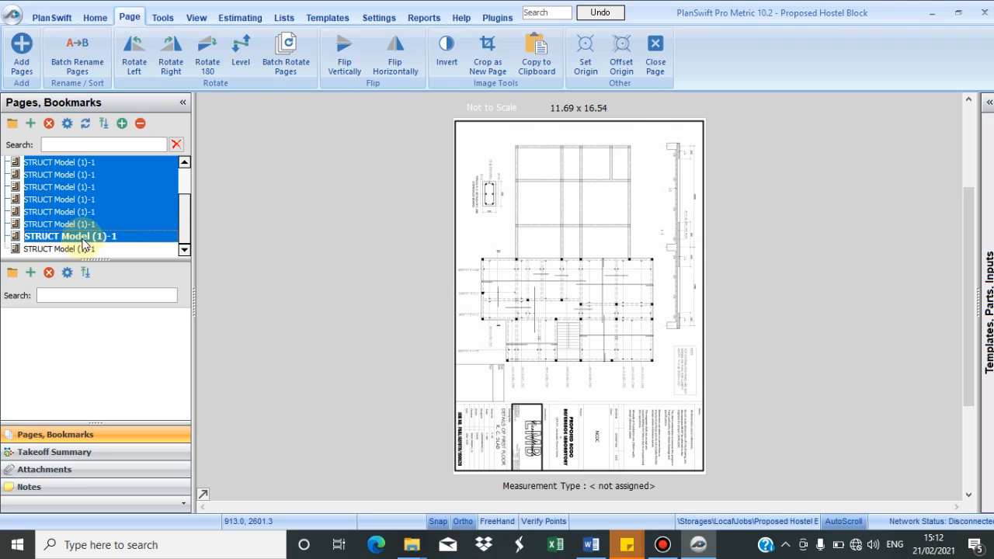
ctrl+click(88, 246)
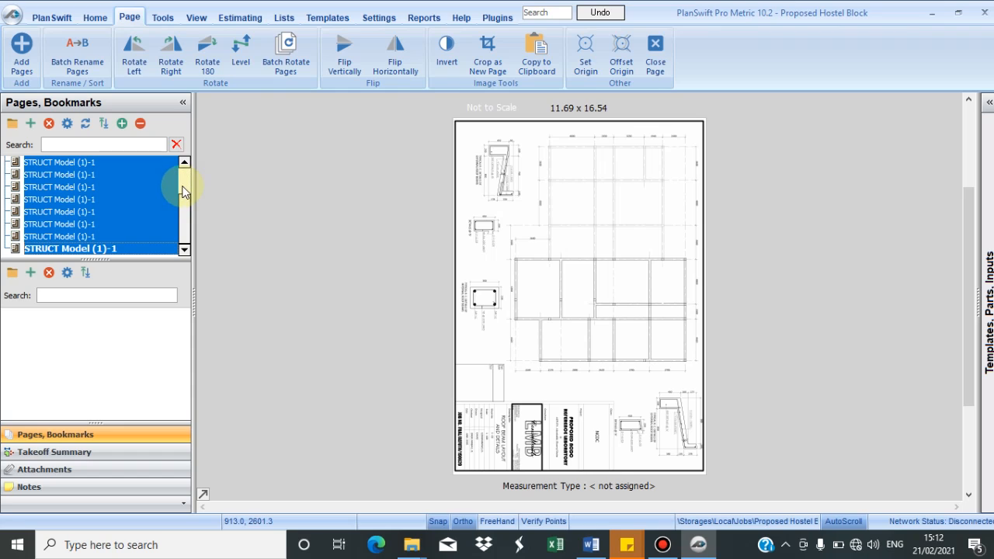
scroll(184, 192, up, 2)
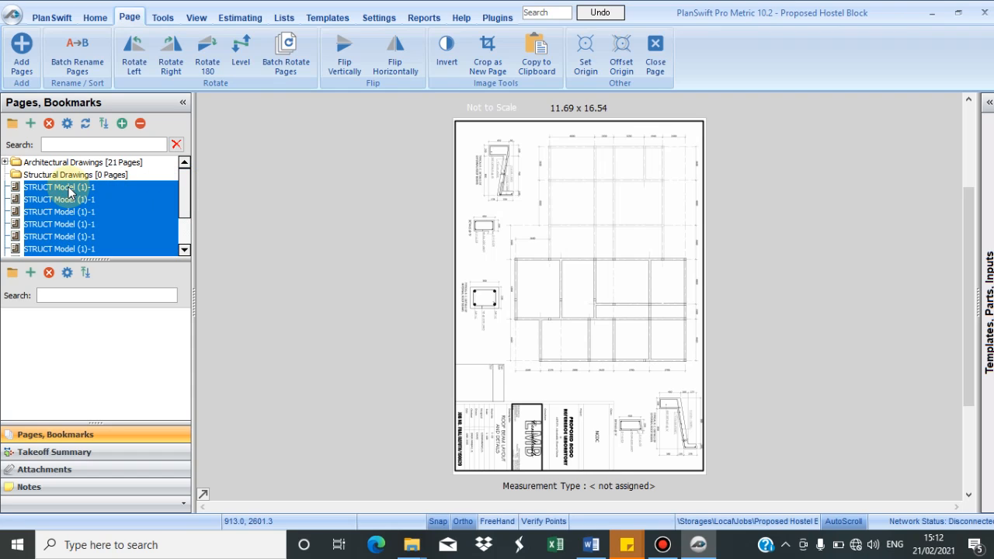
drag(70, 193, 82, 178)
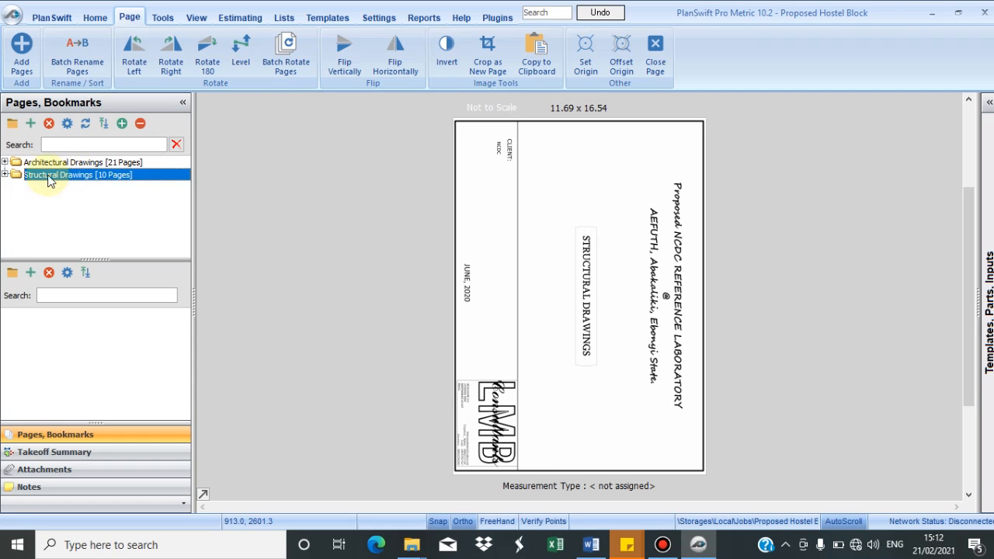
Step: Expand the Structural Drawings folder and check the orientation of several of its pages, ending on the cover page
click(5, 175)
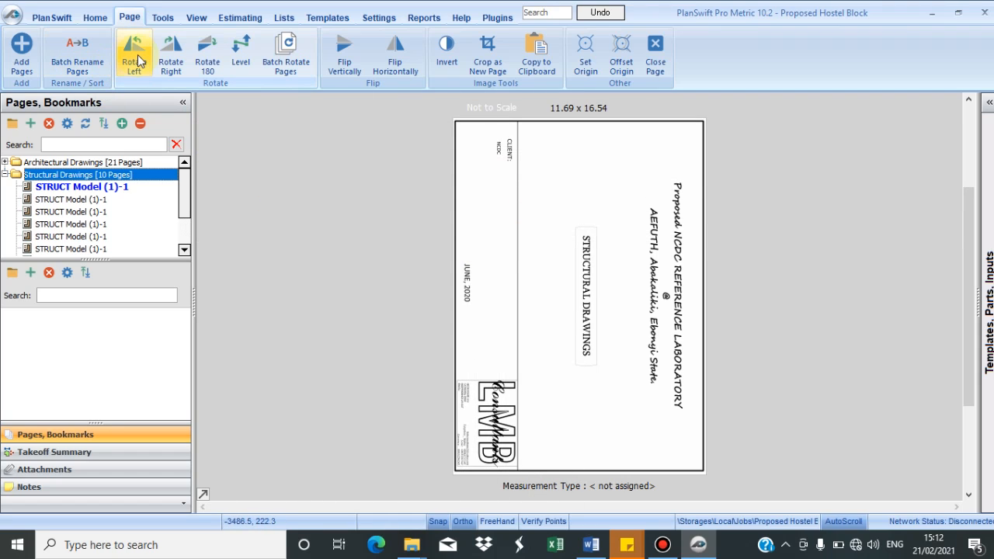
click(93, 190)
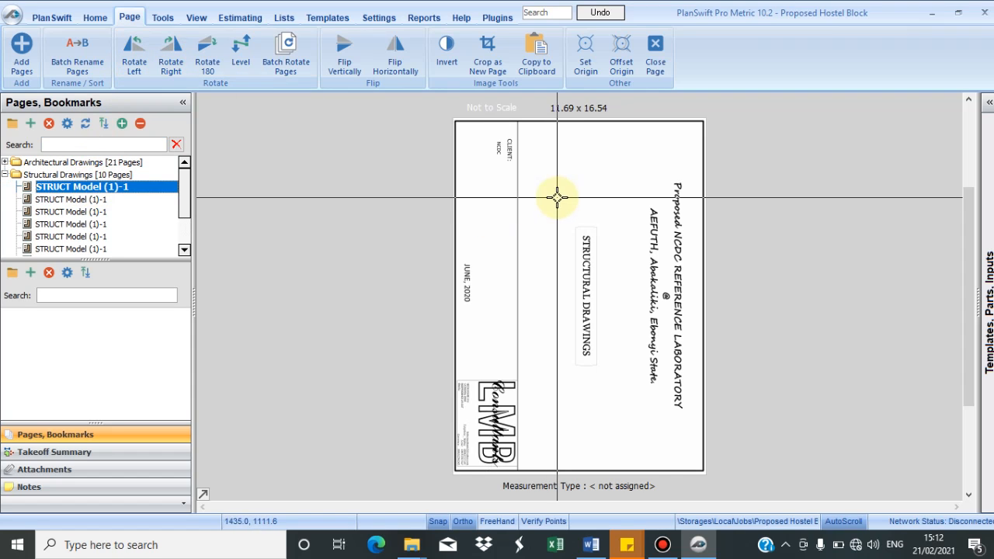
click(83, 204)
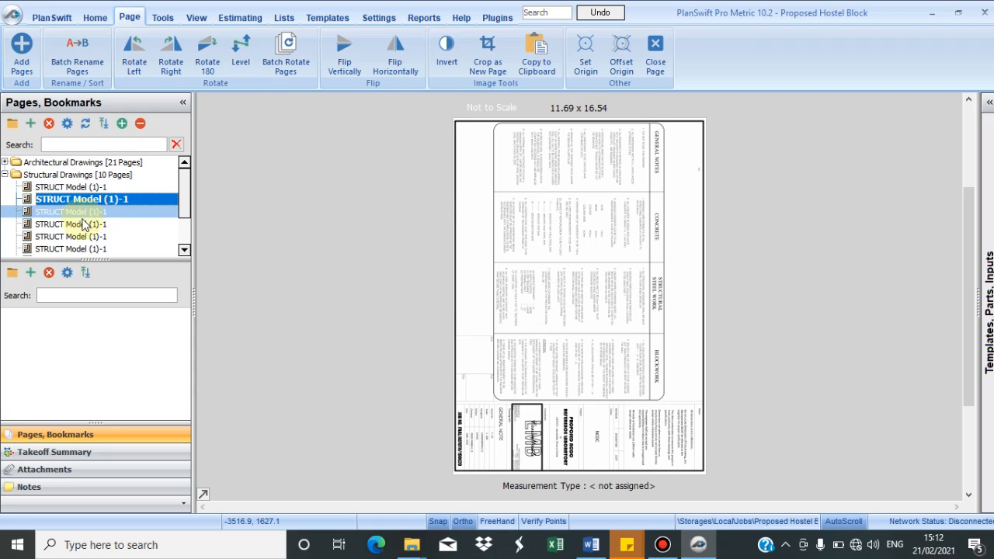
click(81, 223)
click(87, 236)
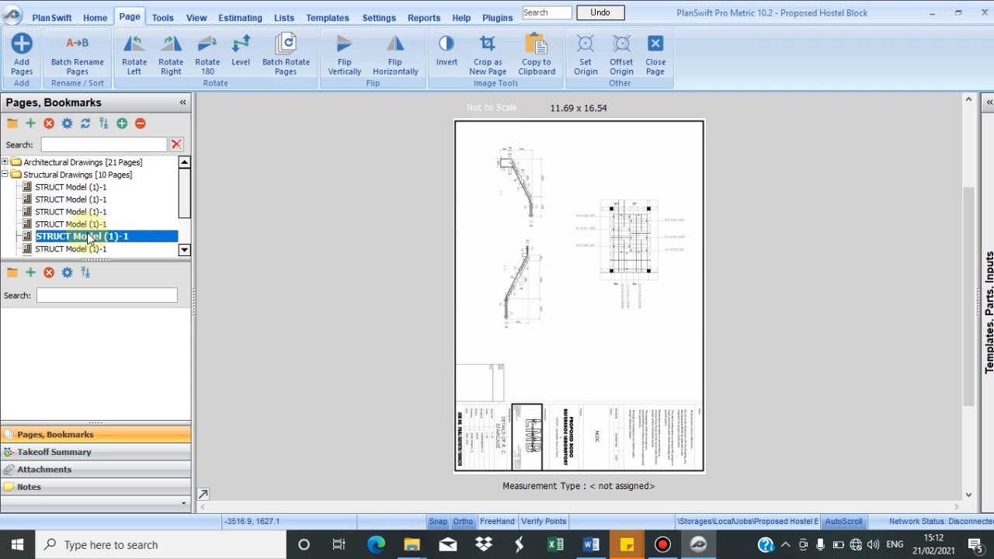
click(90, 188)
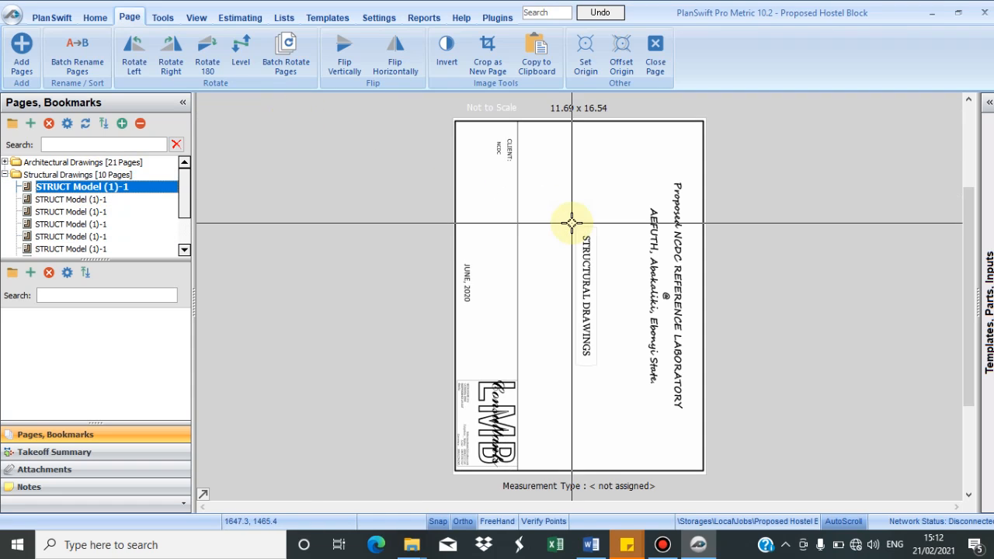
Step: Batch rotate the job's pages to the left, starting with the first page
click(292, 46)
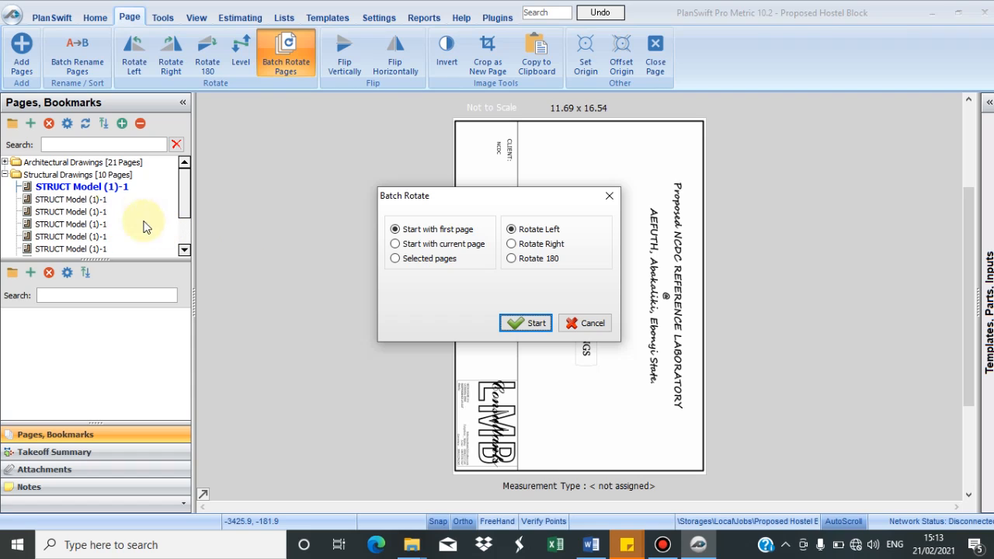
click(595, 324)
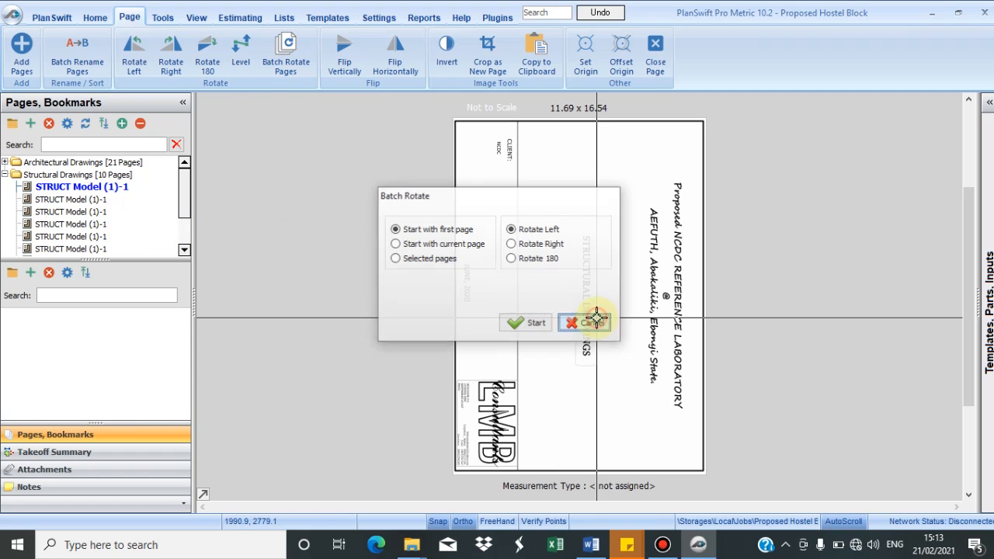
click(154, 189)
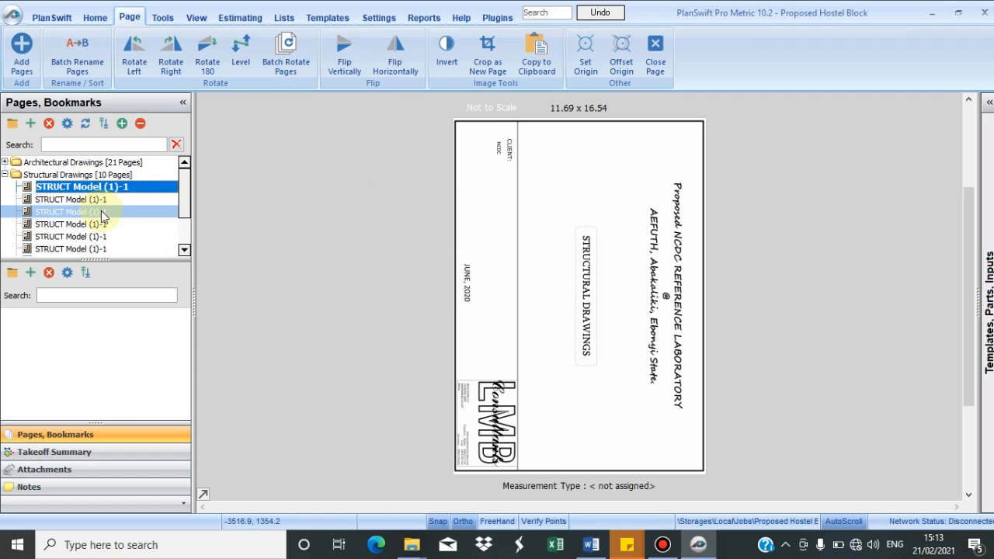
click(97, 203)
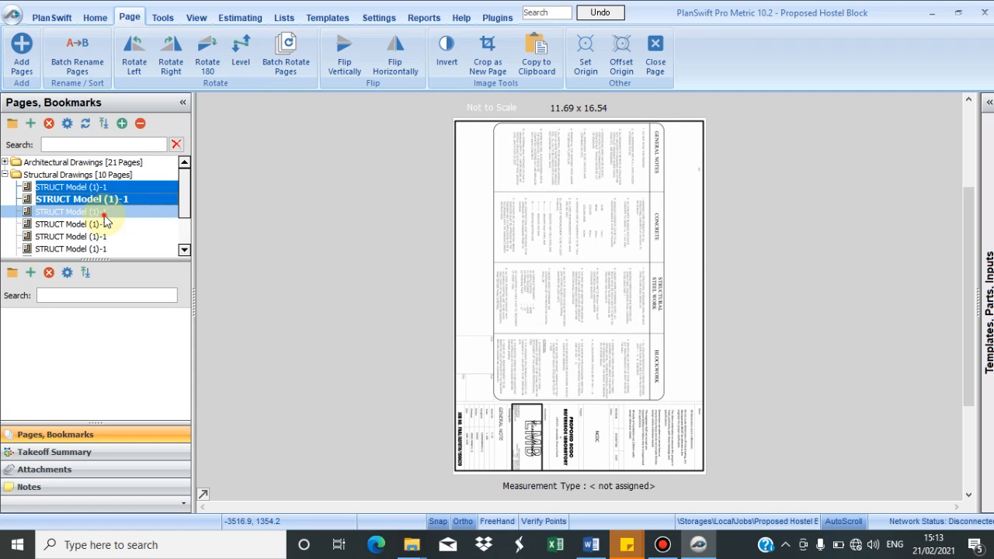
ctrl+click(104, 215)
ctrl+click(109, 225)
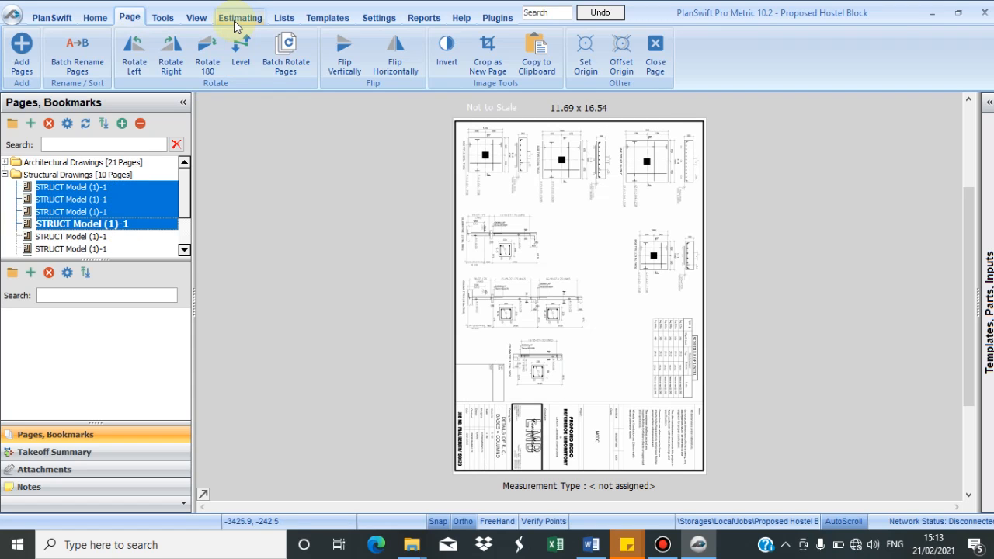
click(286, 48)
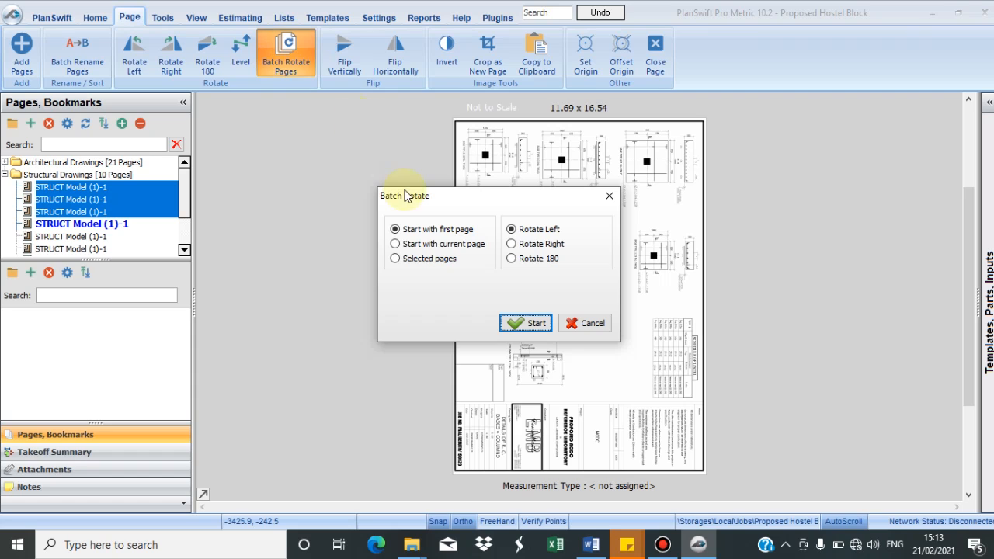
click(395, 261)
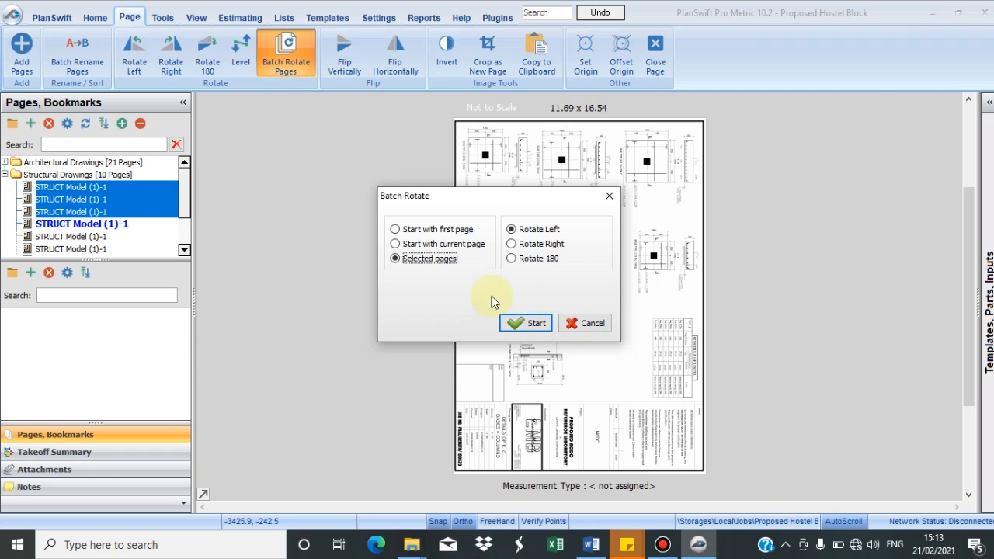
click(396, 230)
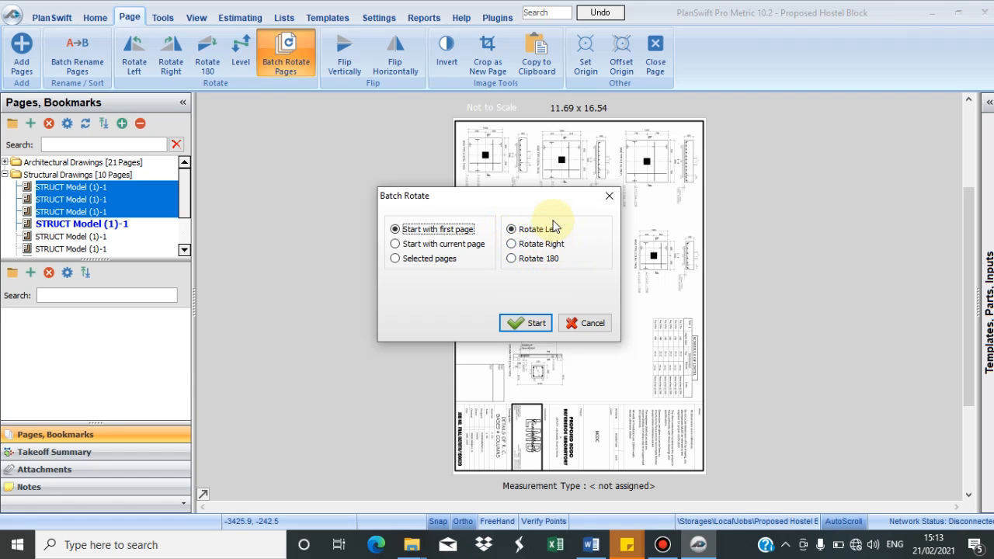
click(514, 322)
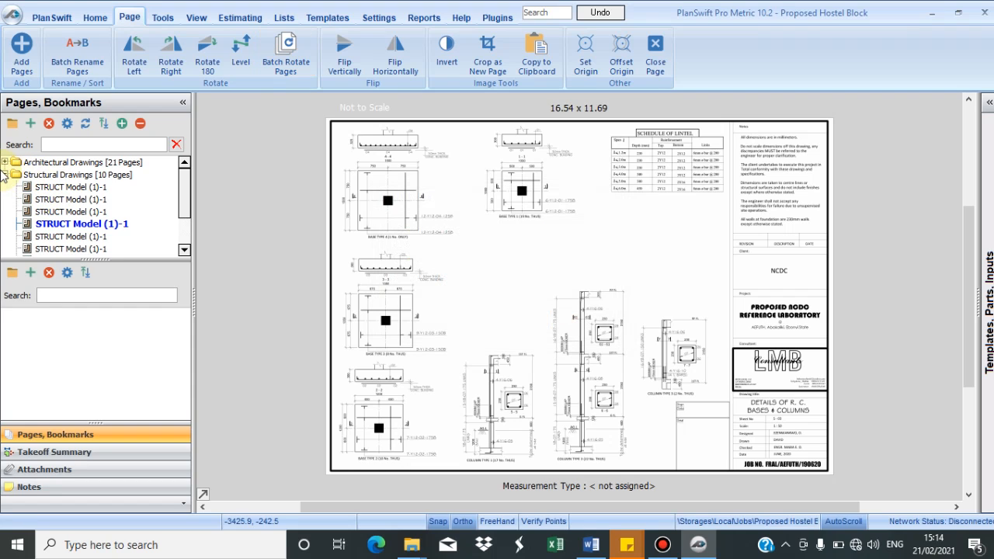
Step: Collapse the Structural Drawings folder and look through the available types of Area takeoff
click(6, 174)
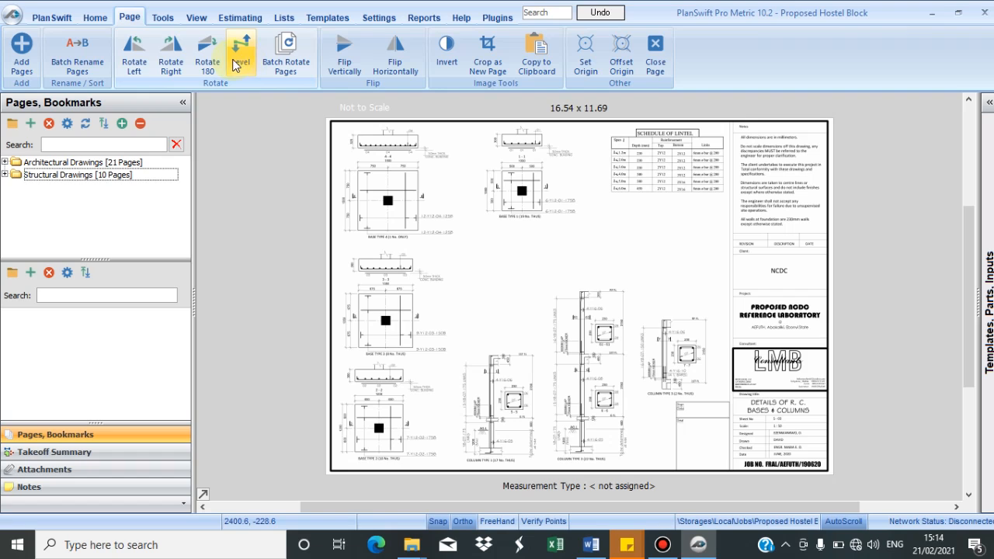
click(92, 17)
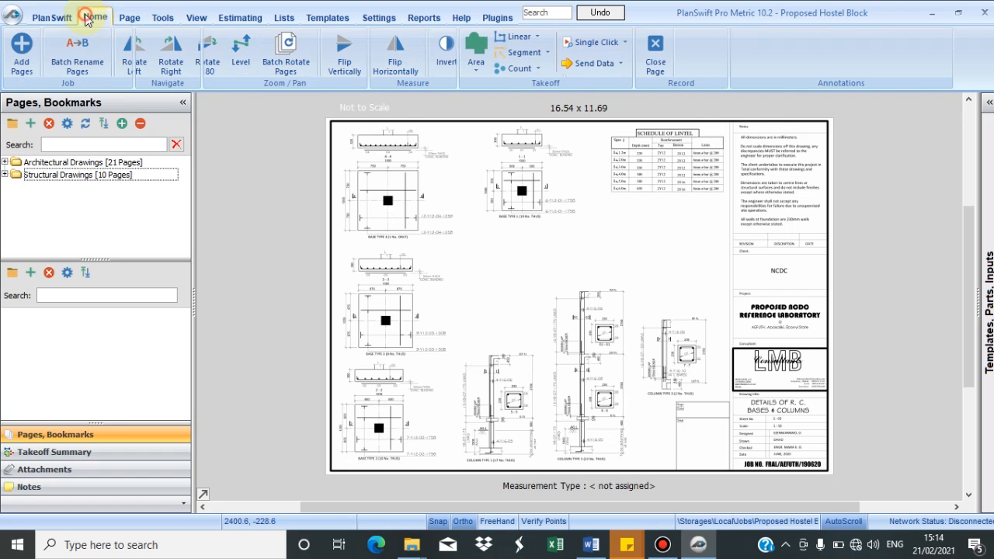
click(482, 59)
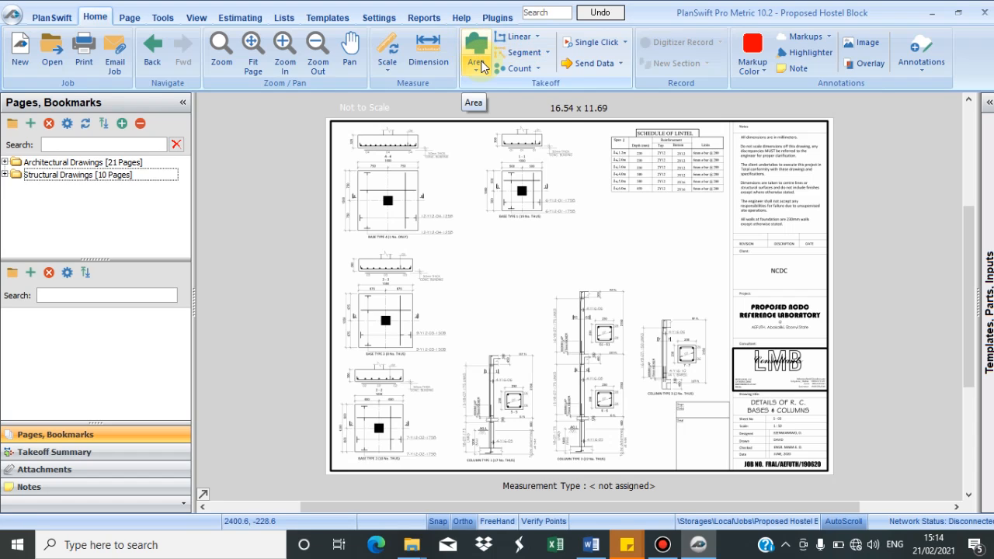
click(481, 67)
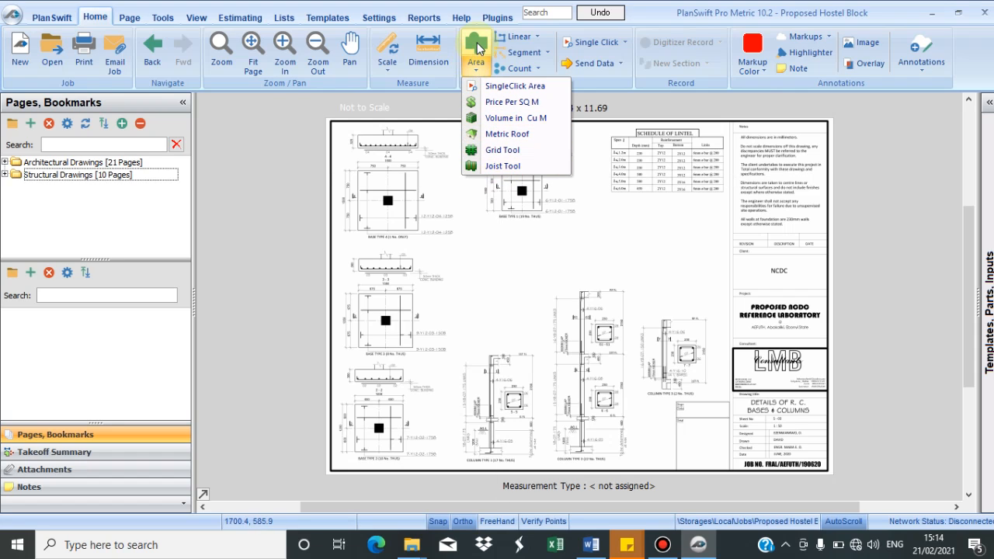
click(447, 171)
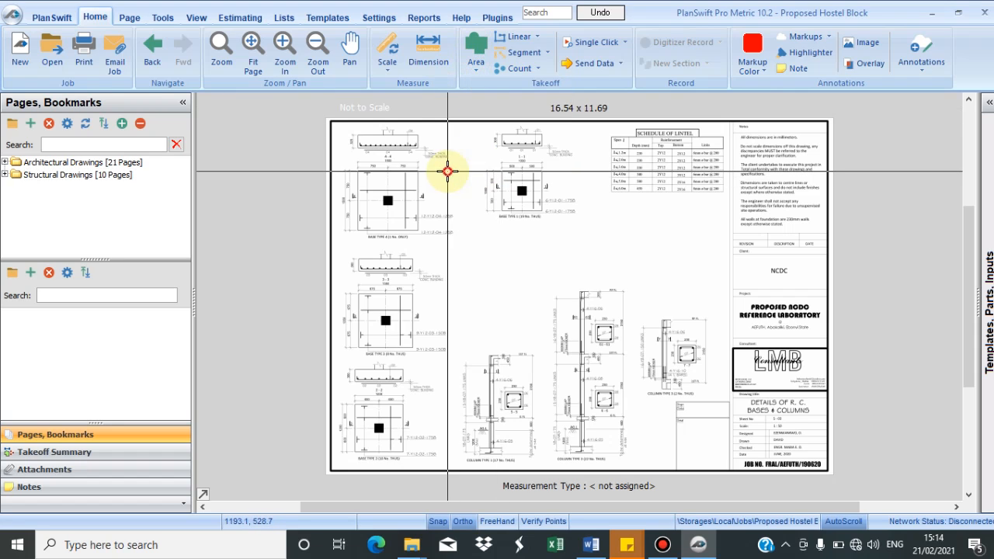
Step: Try to start an Area takeoff on the unscaled bases and columns page, declining to set its scale
click(6, 163)
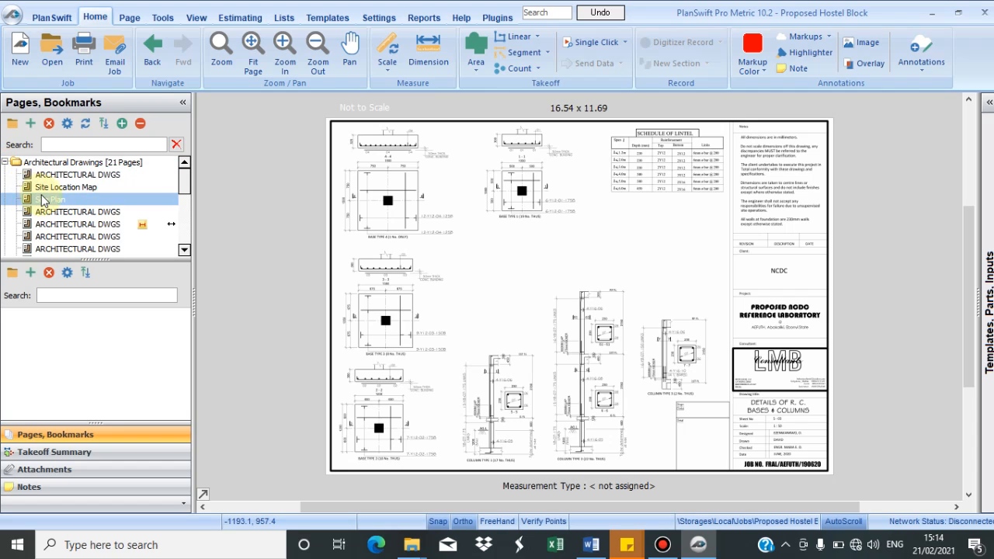
click(5, 162)
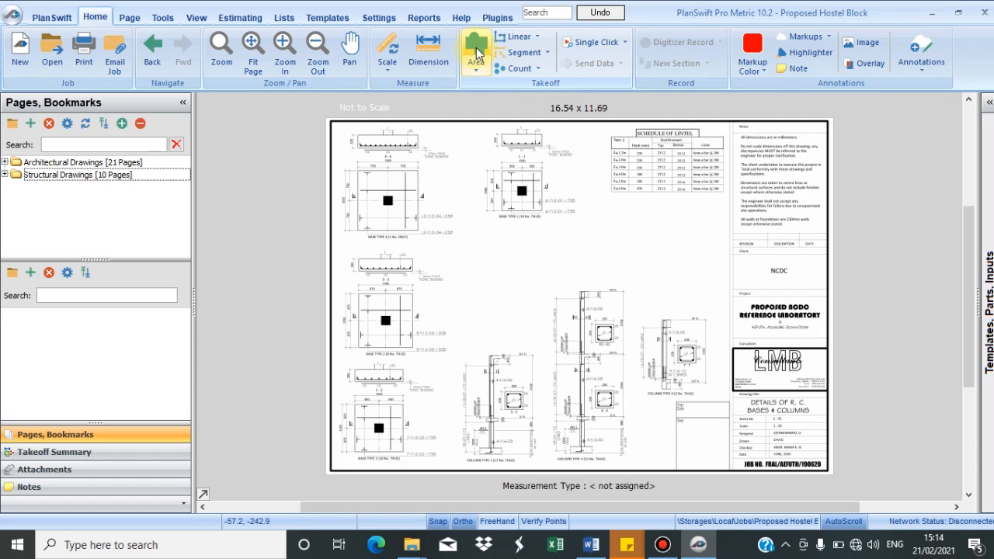
click(476, 47)
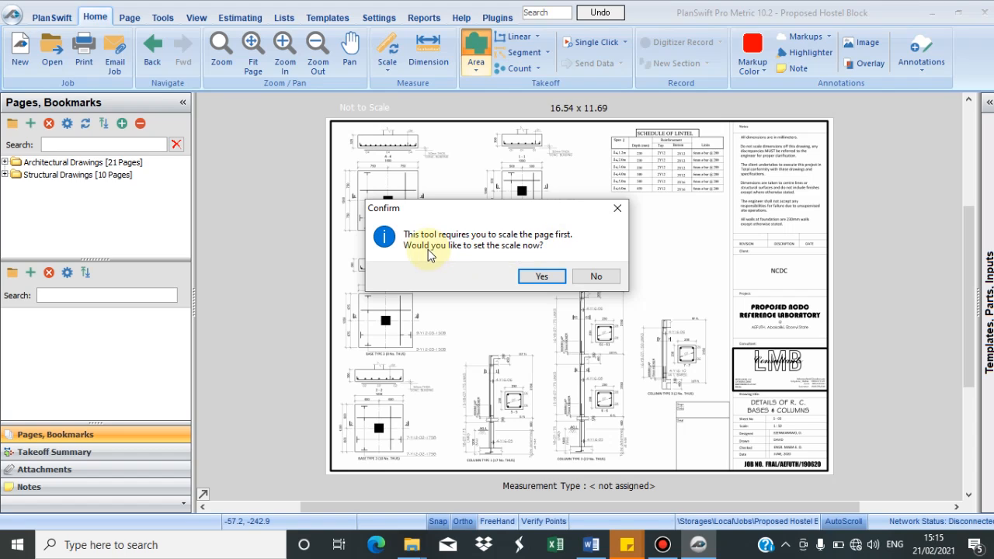
click(579, 278)
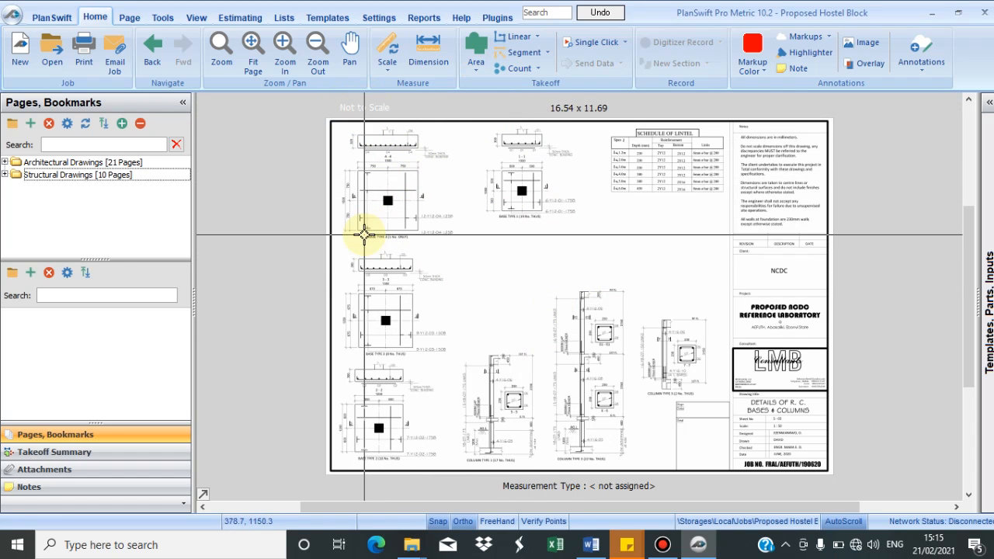
Step: Open the manually scaled ground floor plan in the Architectural Drawings folder and rotate it right
click(7, 163)
click(6, 163)
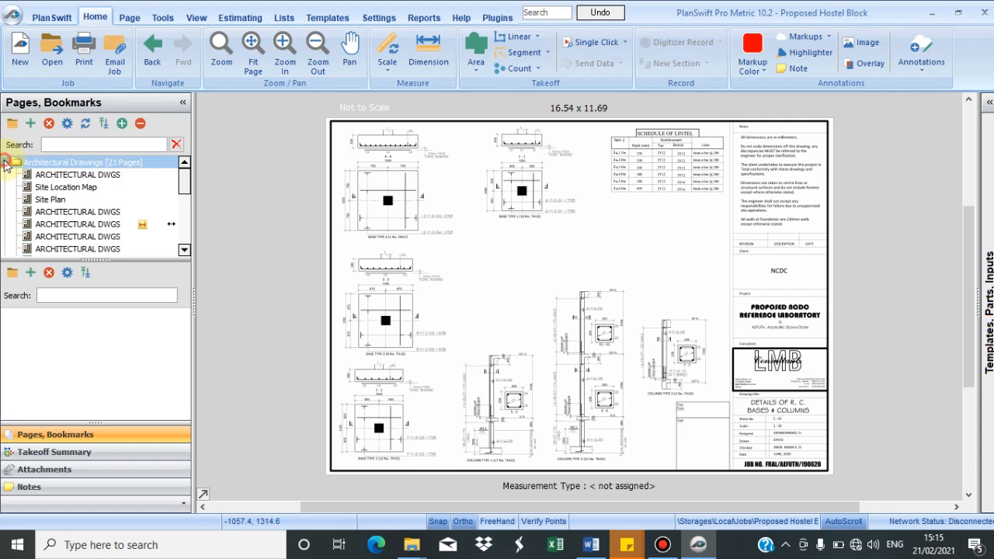
click(41, 225)
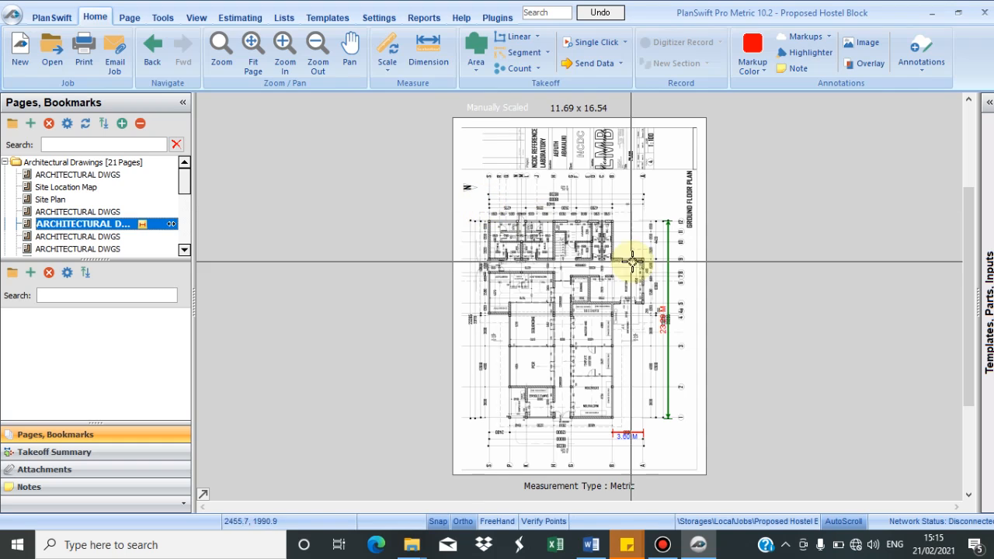
click(60, 212)
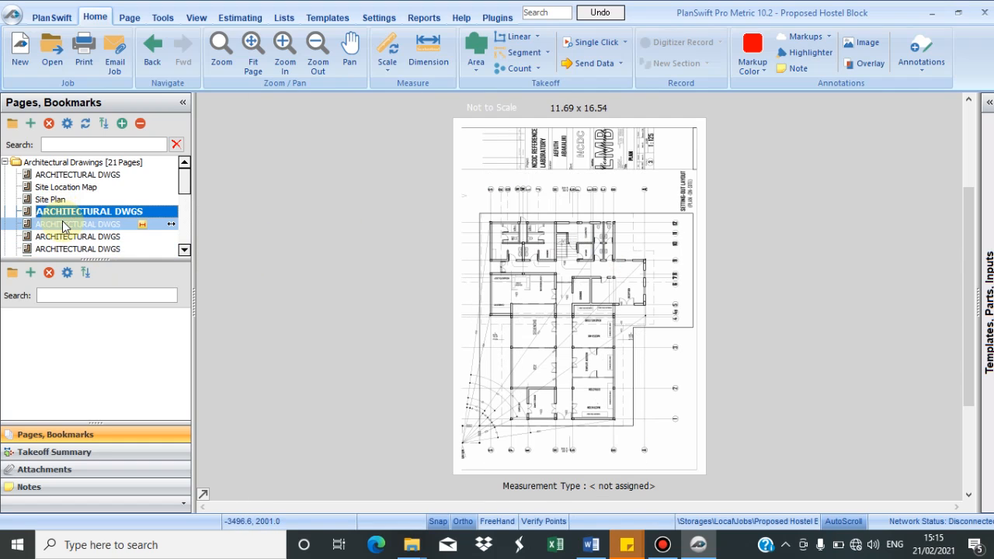
click(64, 224)
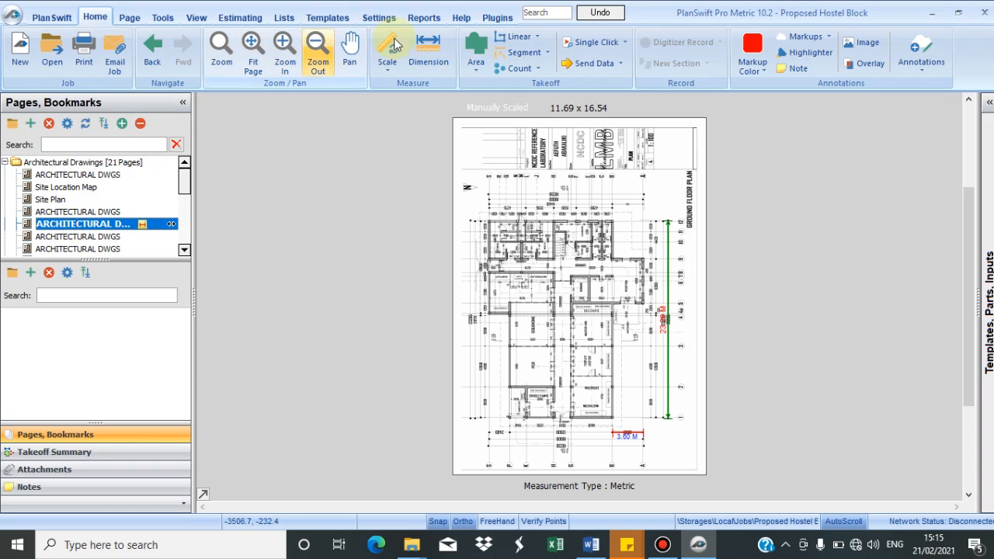
click(129, 19)
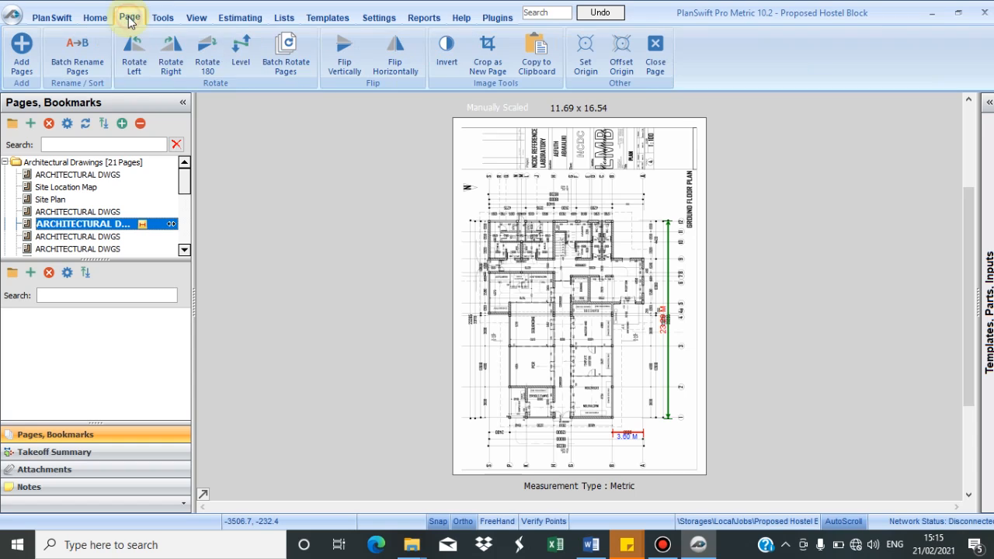
click(169, 52)
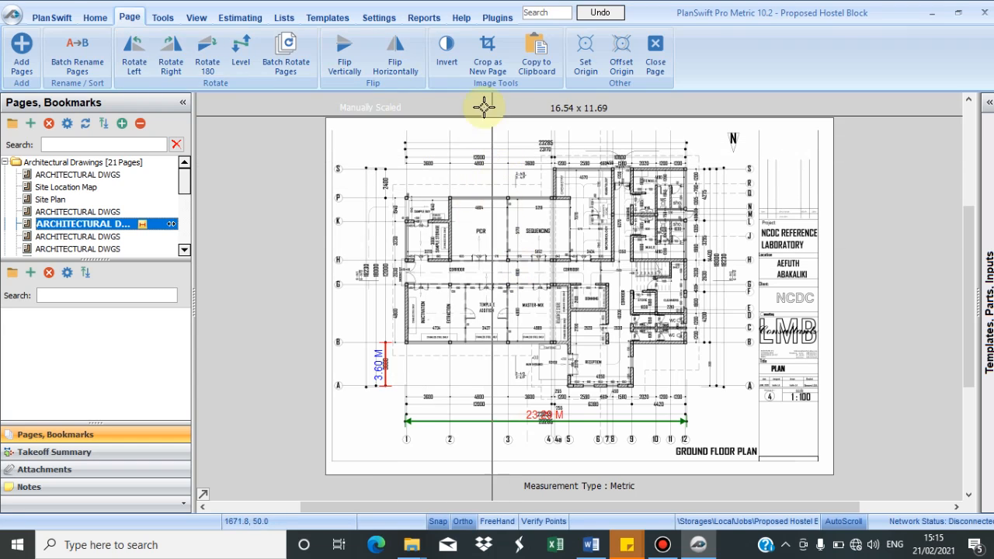
Step: Create an Area takeoff named Site Preparation on the ground floor plan with a green colour and Solid fill
click(92, 17)
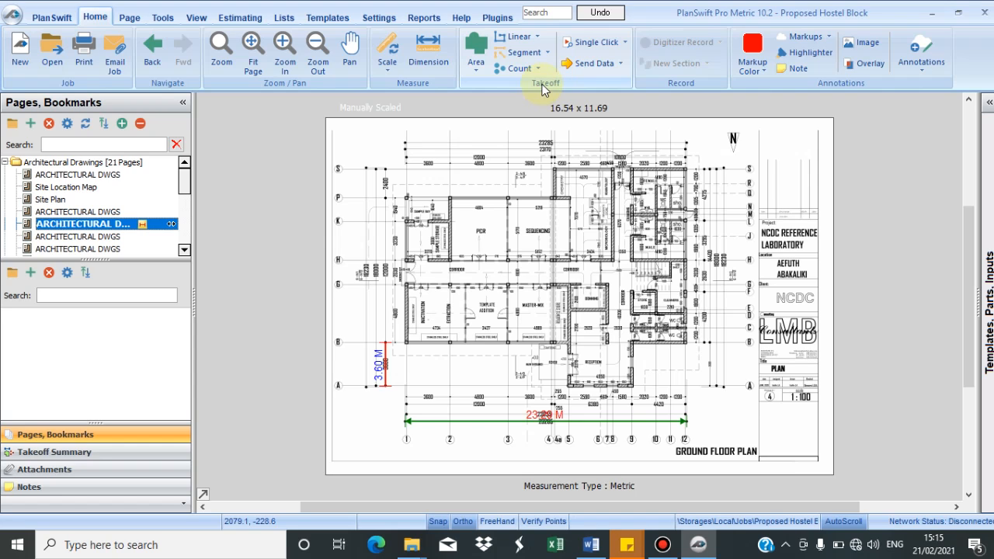
click(476, 50)
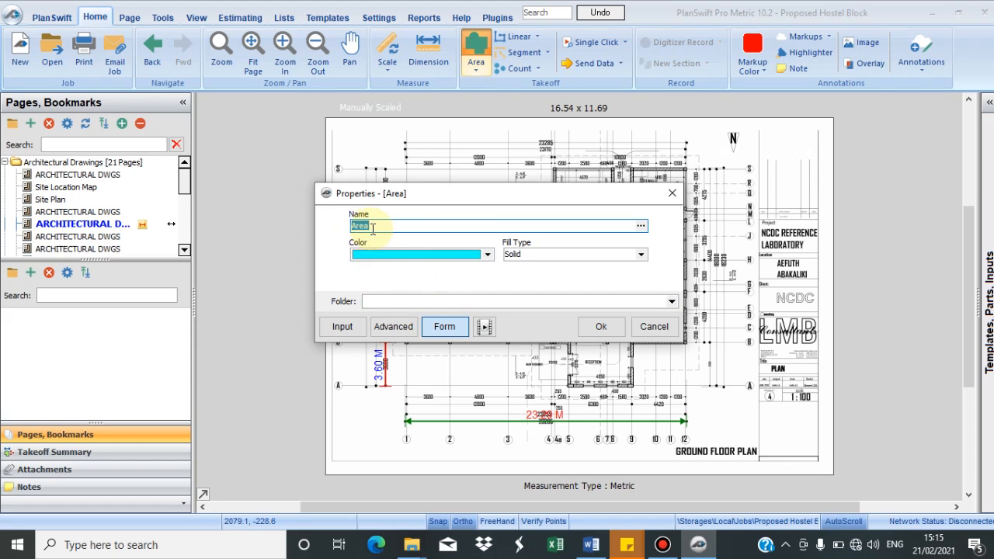
text(S)
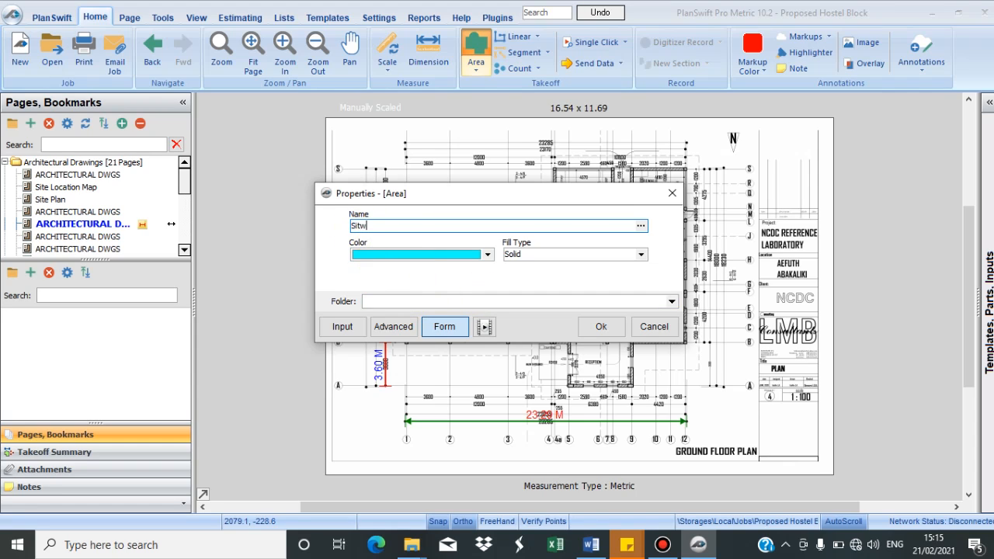
text(ite Preparation)
click(486, 254)
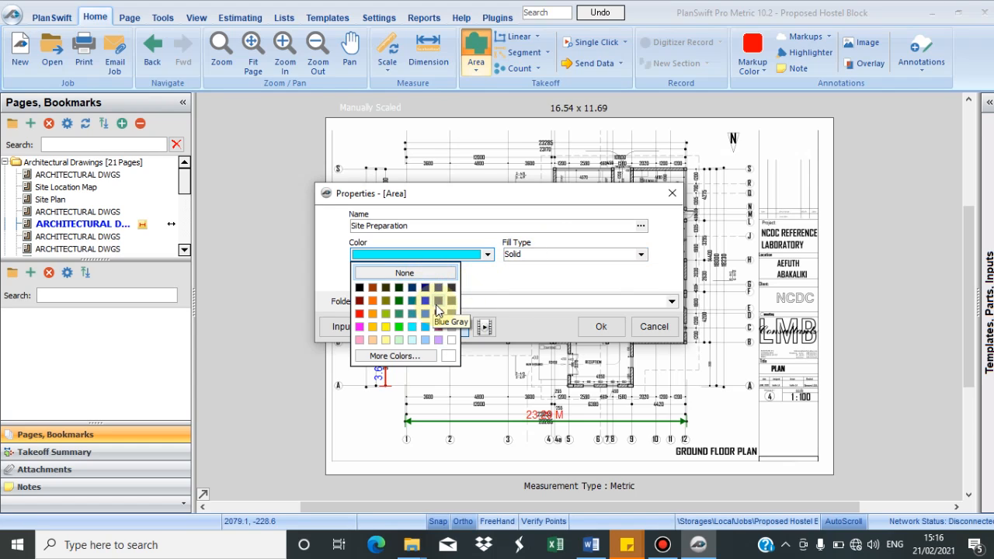
click(399, 327)
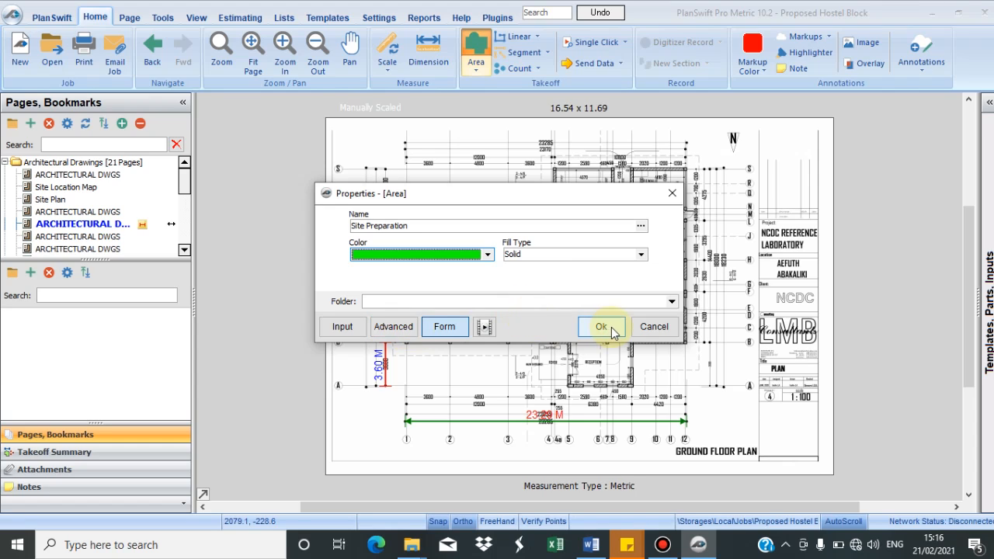
click(643, 254)
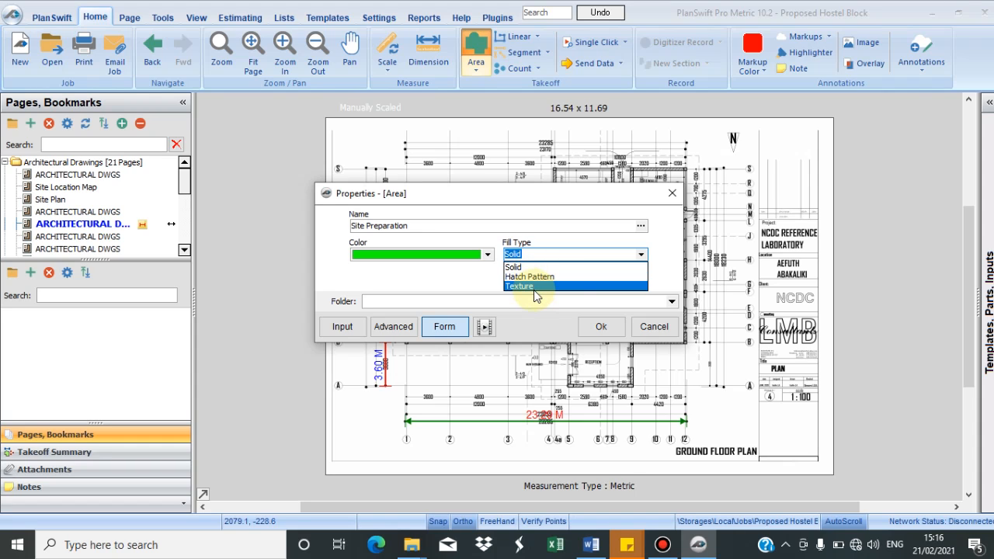
click(598, 328)
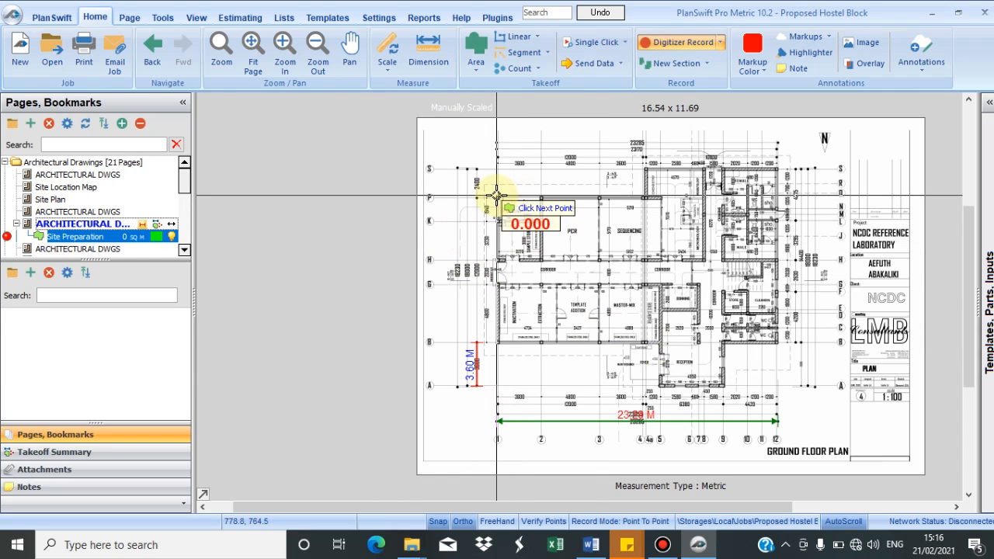
Step: Trace the upper boundary of Site Preparation from the grid 1/P corner, stepping out at grid 4, to the grid 12/S corner
click(497, 194)
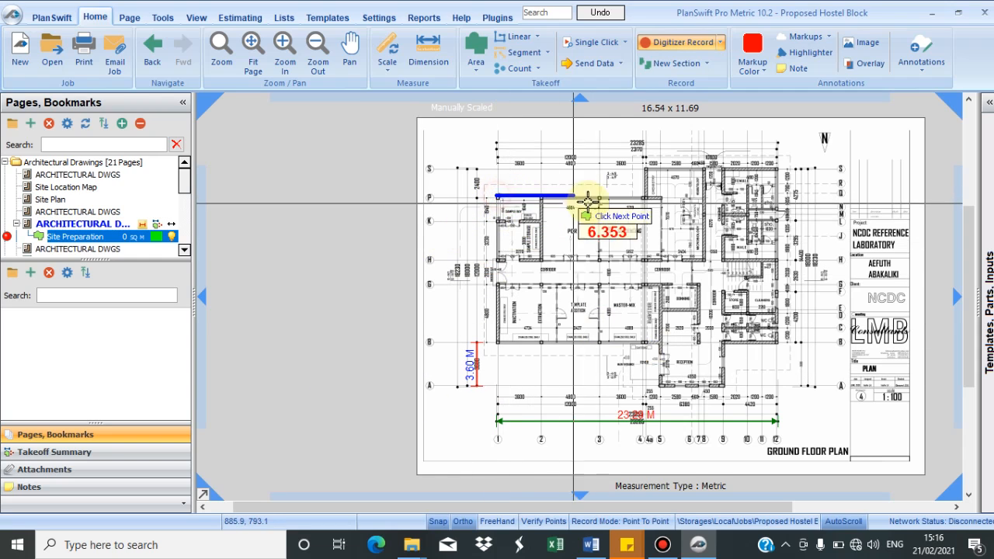
click(645, 195)
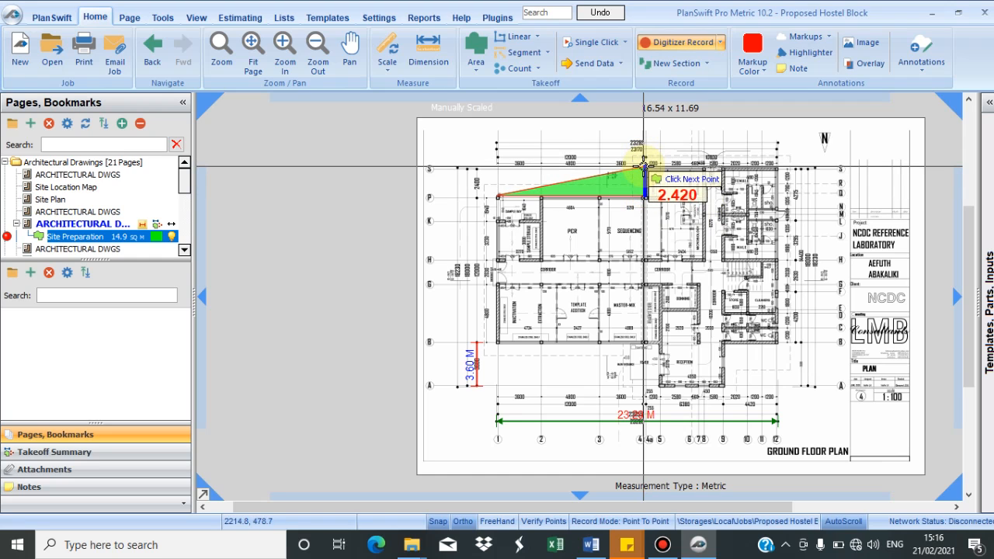
scroll(644, 166, up, 4)
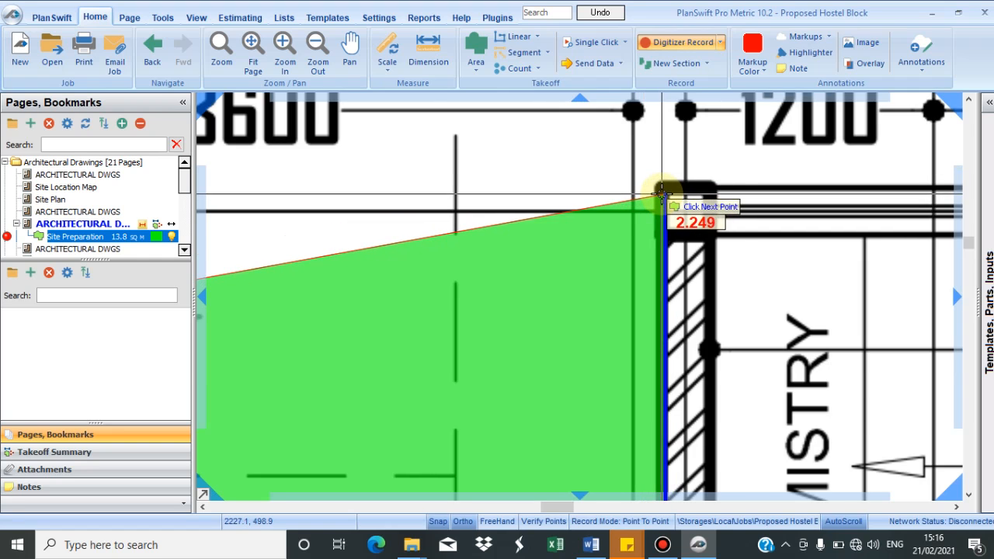
scroll(661, 194, down, 5)
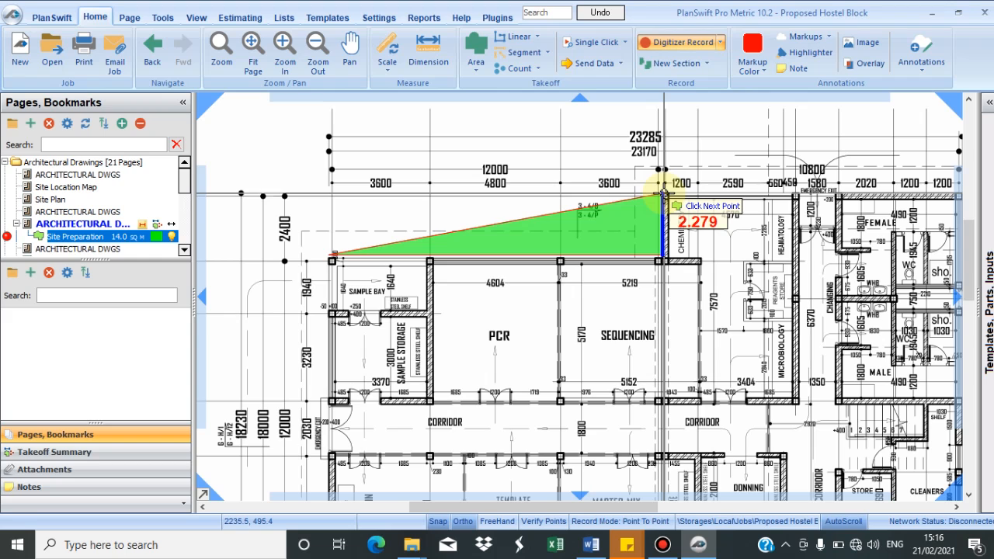
click(662, 193)
scroll(598, 195, down, 5)
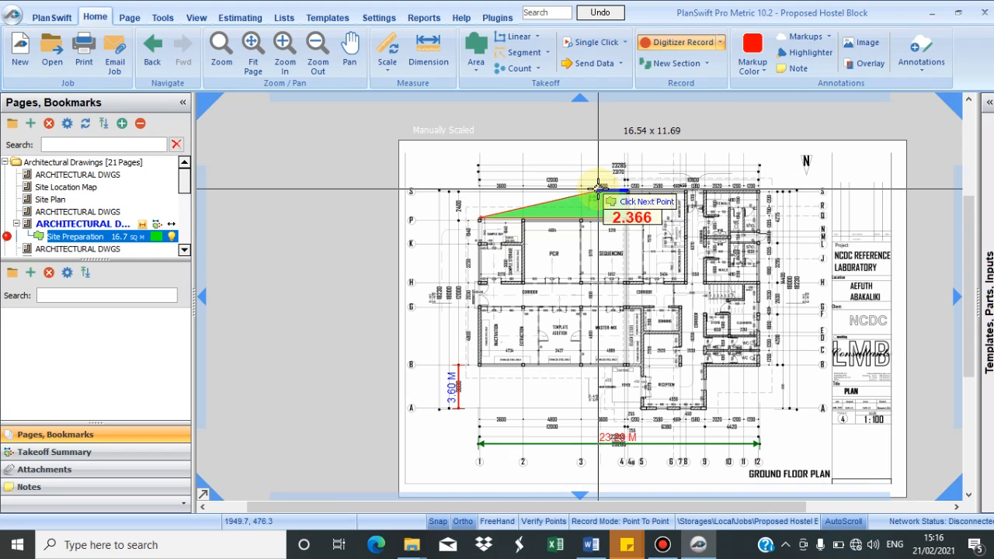
click(760, 189)
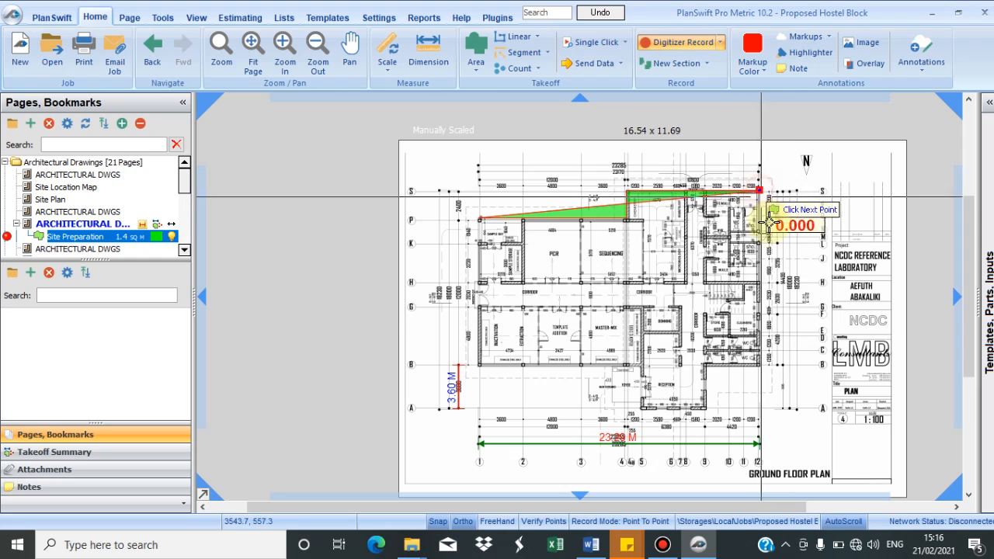
Step: Continue the Site Preparation boundary down grid 12, around the reception projection and to the grid 1/B corner, and stop recording
click(762, 367)
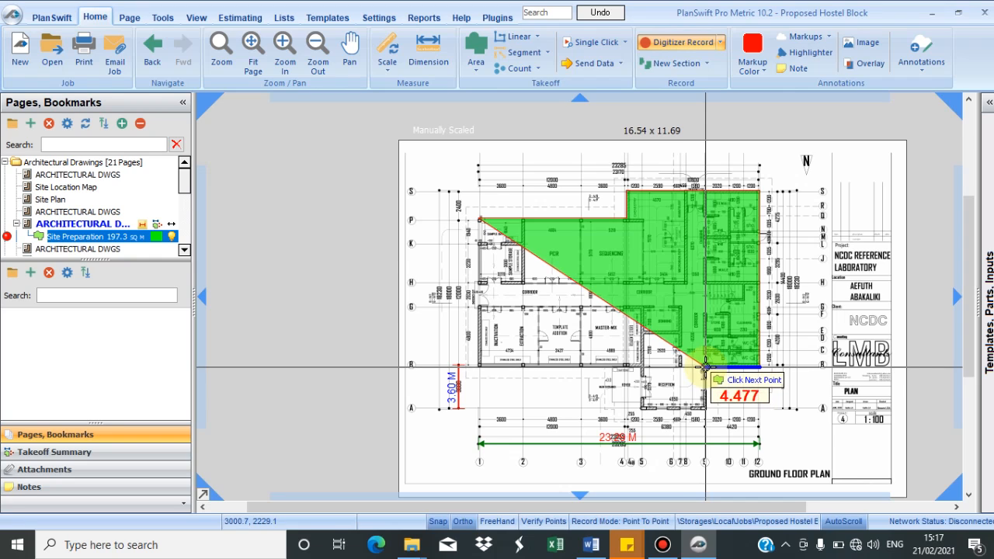
click(705, 367)
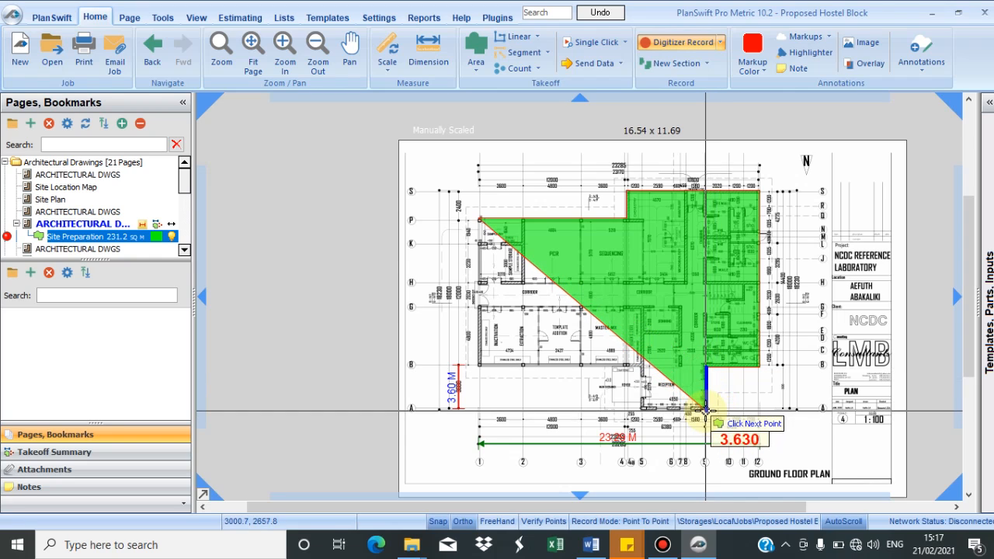
click(705, 409)
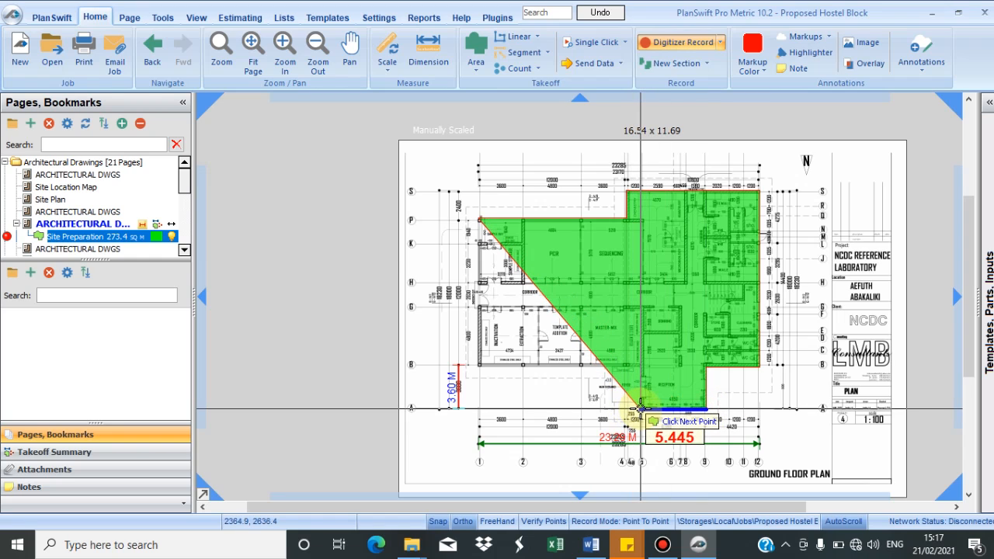
click(640, 408)
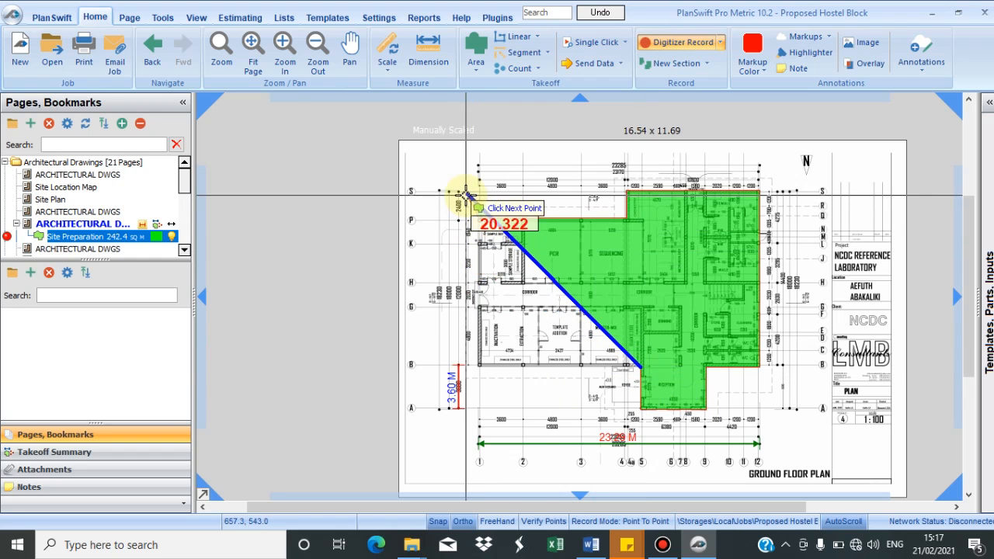
click(481, 216)
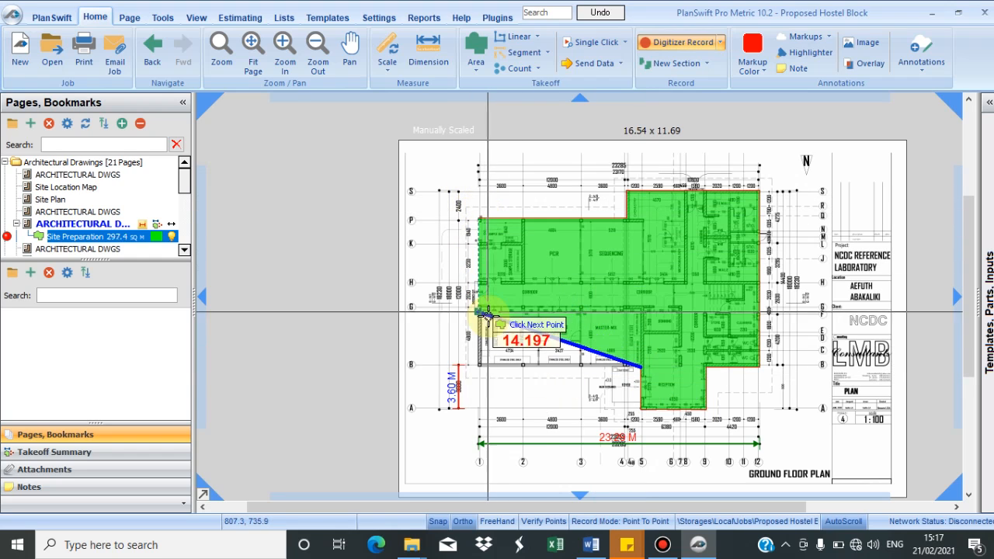
click(483, 365)
right_click(483, 365)
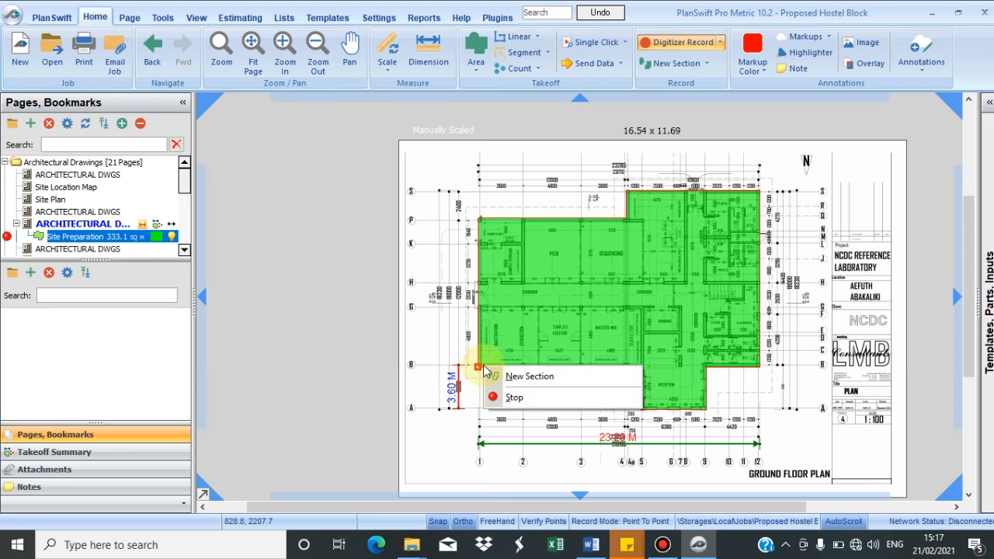
click(522, 400)
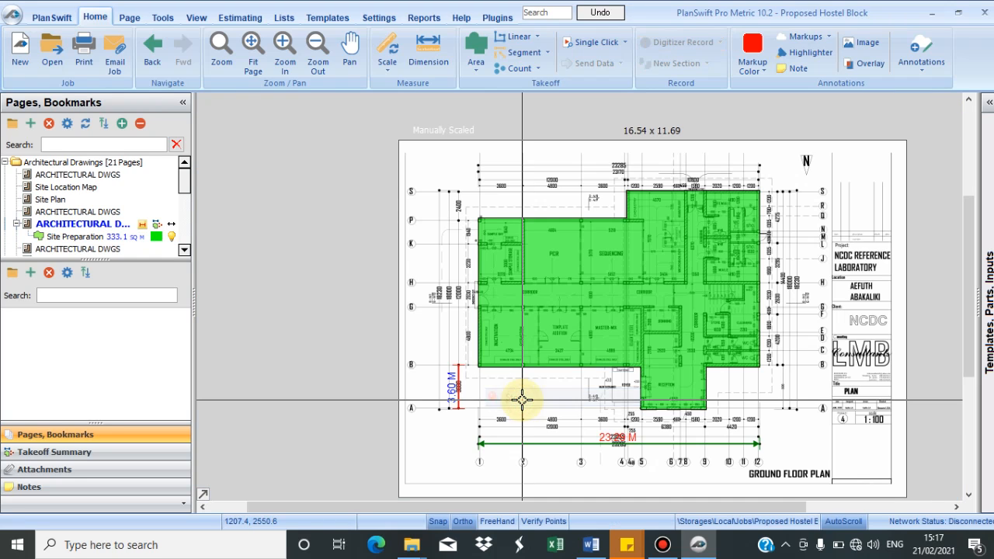
Step: Resume recording Site Preparation and add a rectangular projection about 1.8 m by 3.4 m outside the grid 1 wall
click(539, 323)
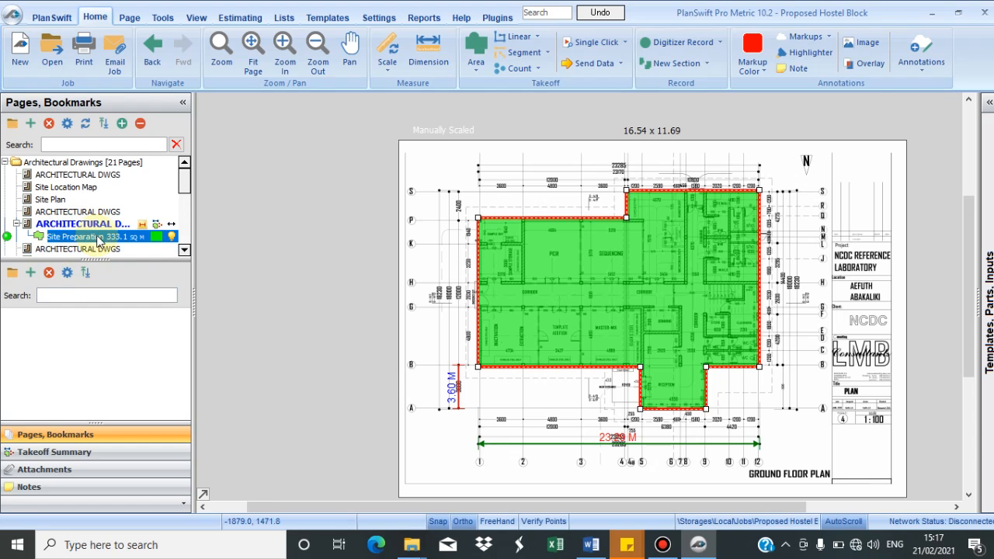
click(674, 65)
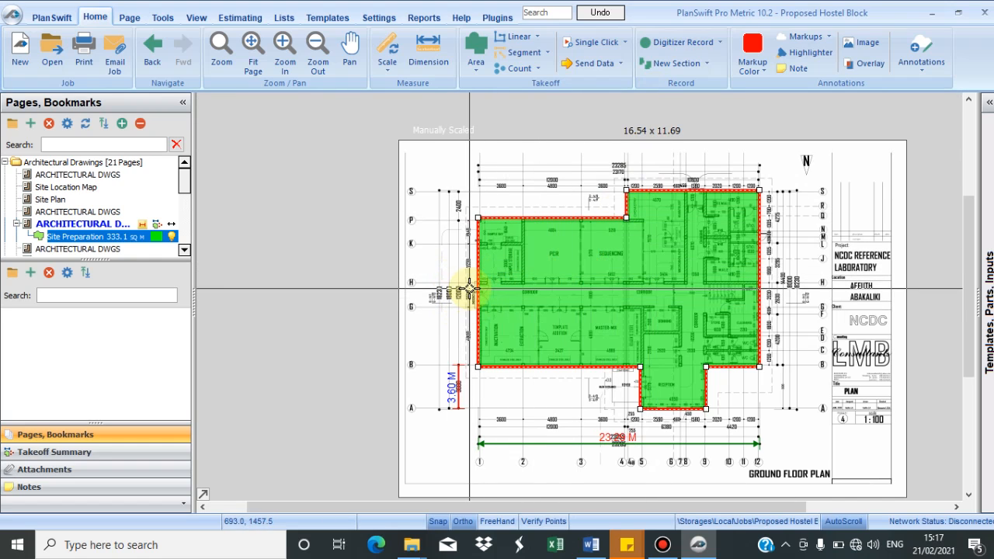
click(668, 44)
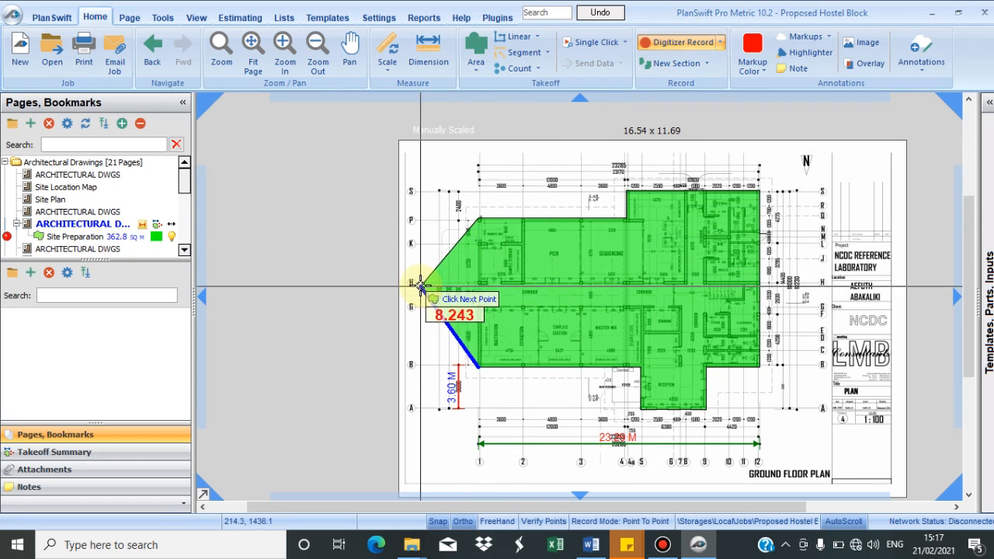
click(479, 322)
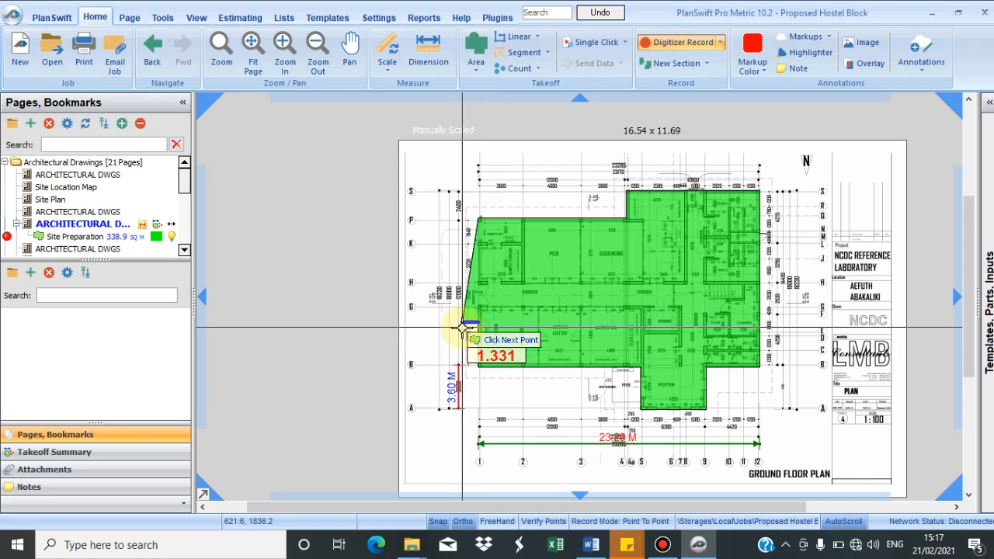
click(456, 321)
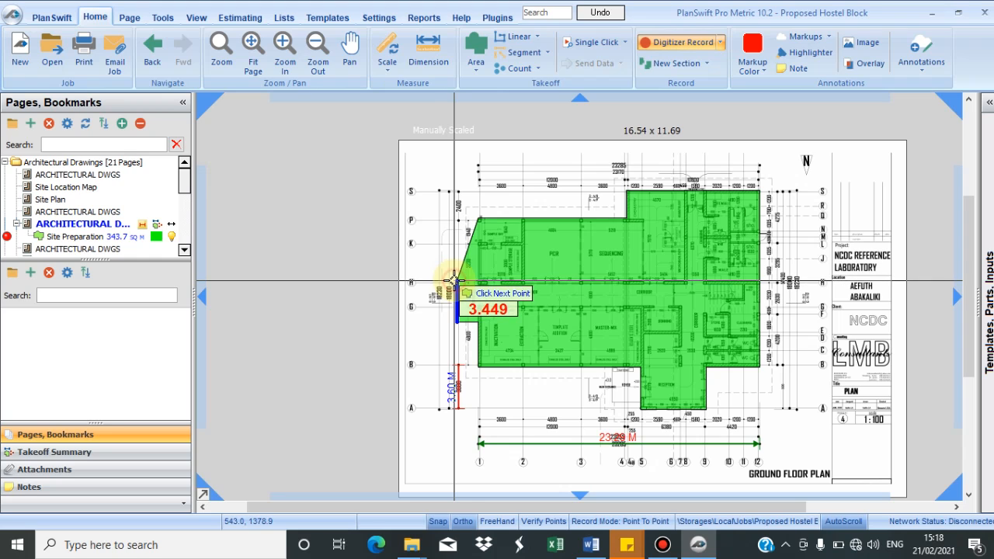
click(455, 281)
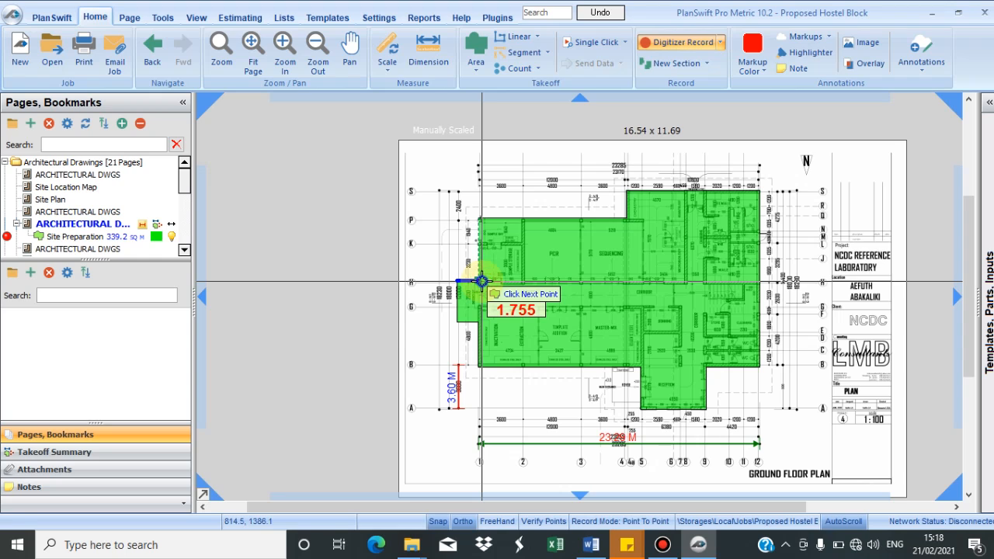
right_click(481, 281)
click(505, 311)
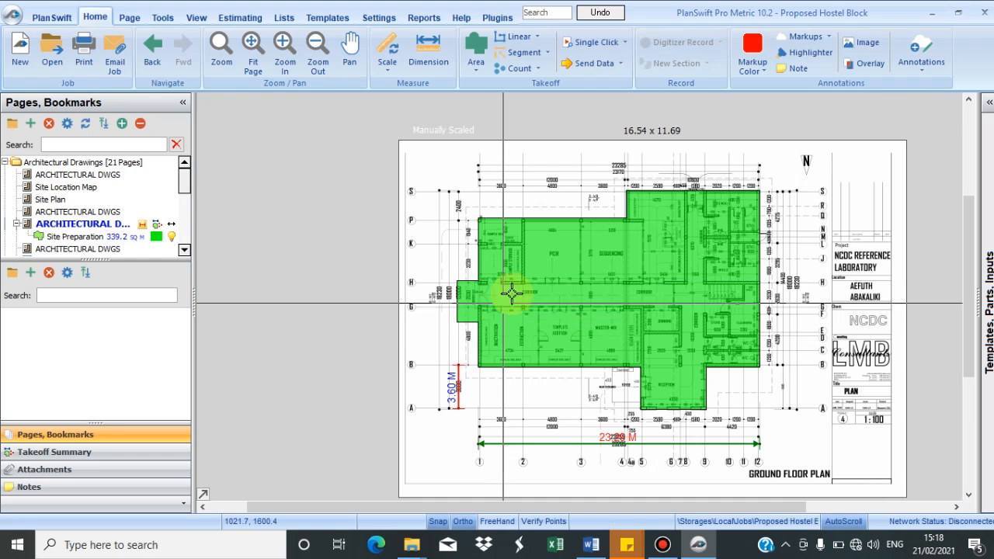
Step: Delete the two outer corner points of the rectangular projection outside the grid 1 wall from the Site Preparation area
click(466, 310)
mouse_move(456, 279)
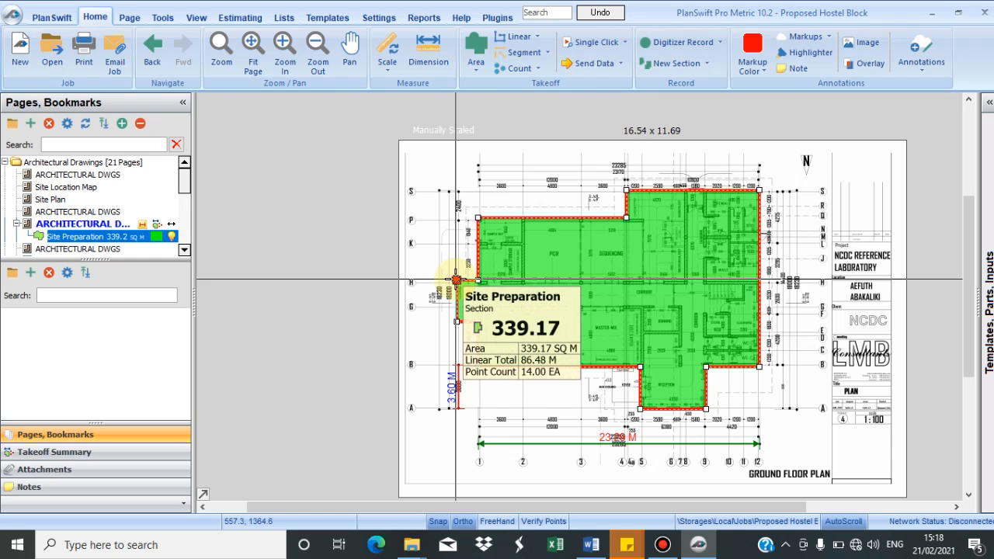
right_click(457, 280)
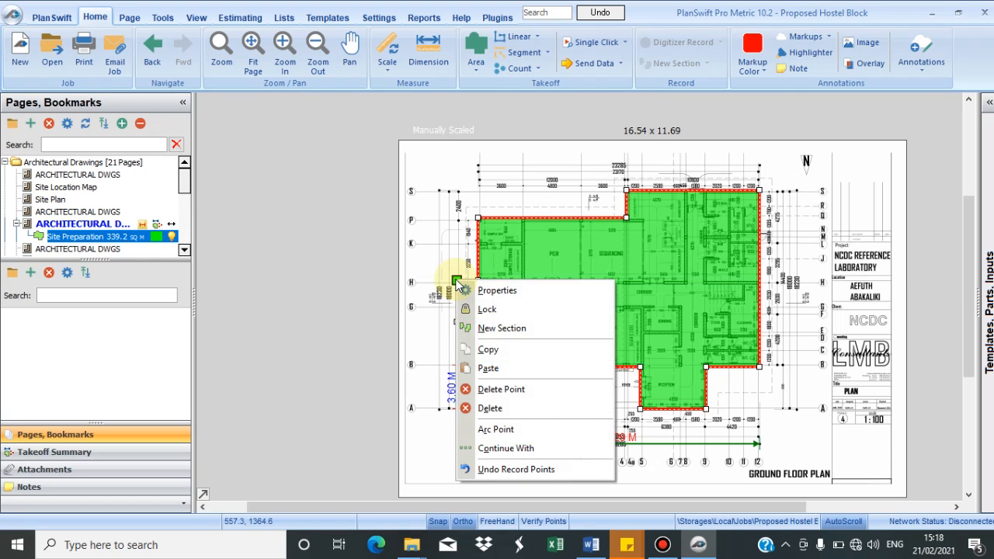
click(517, 390)
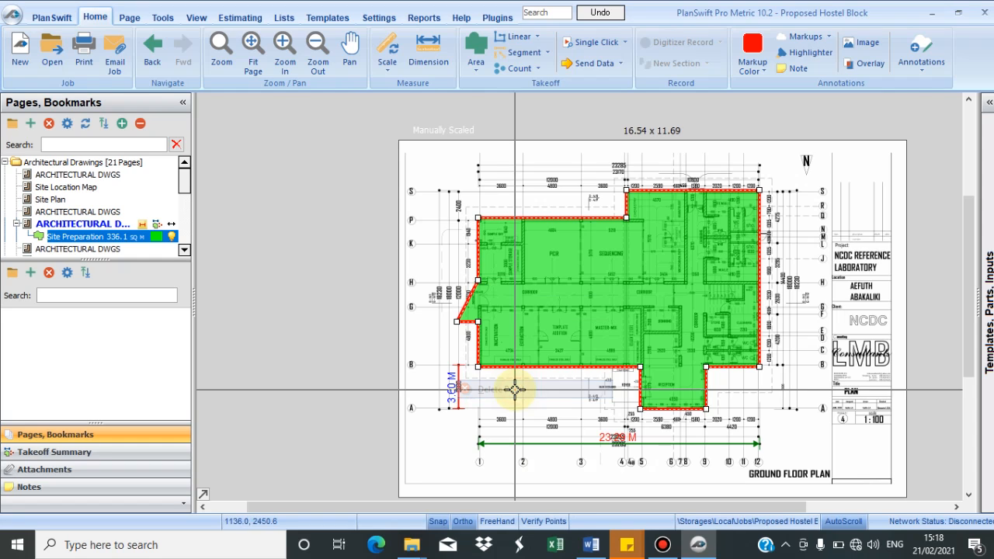
right_click(457, 322)
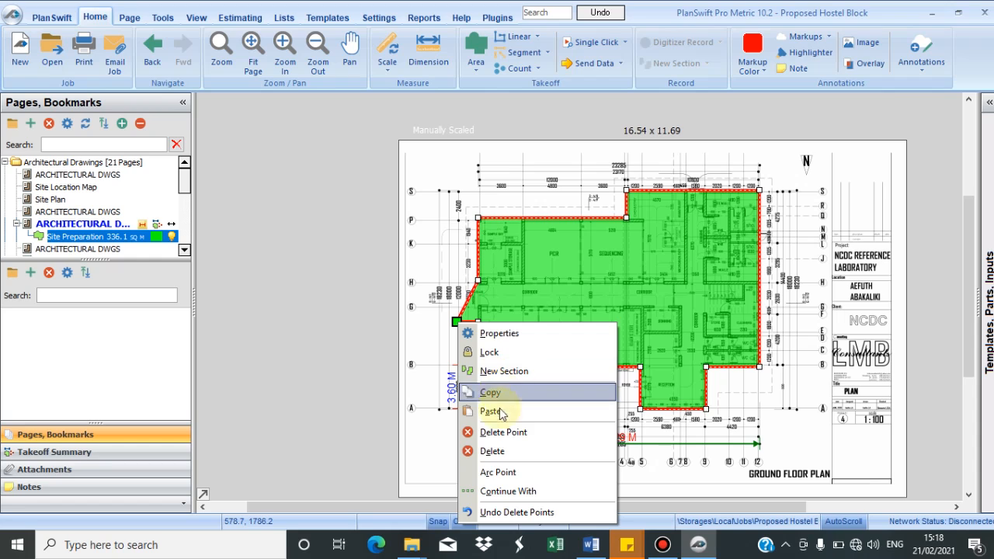
click(500, 432)
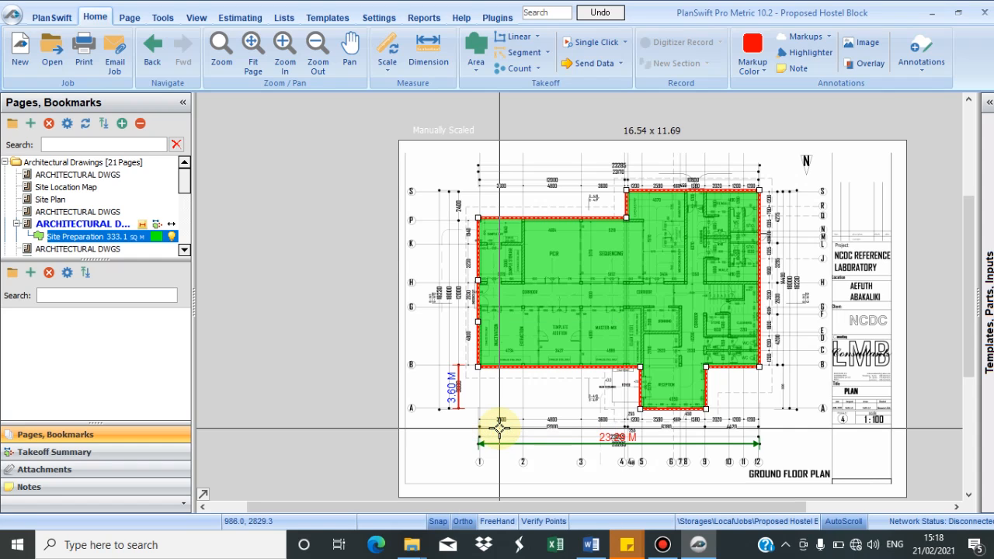
click(433, 226)
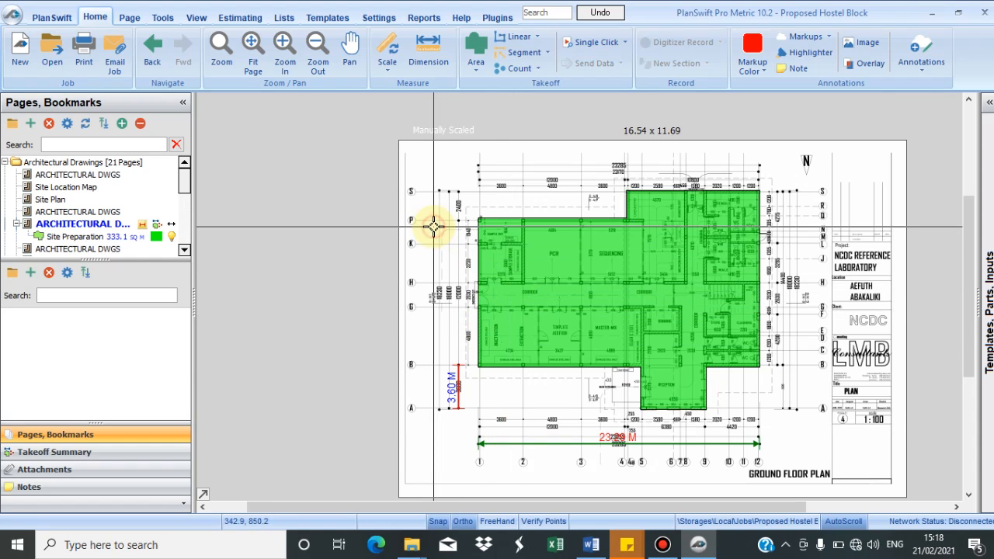
click(578, 262)
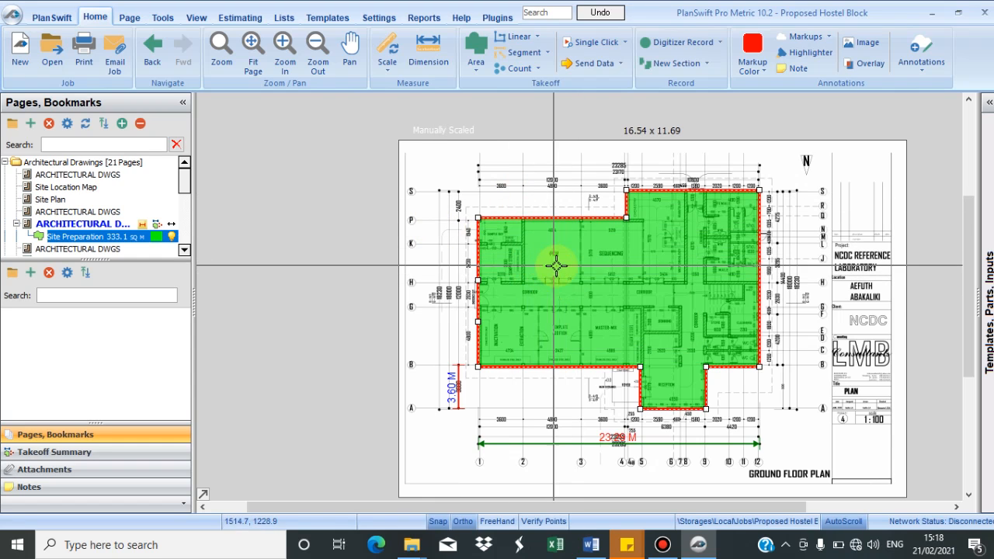
mouse_move(586, 257)
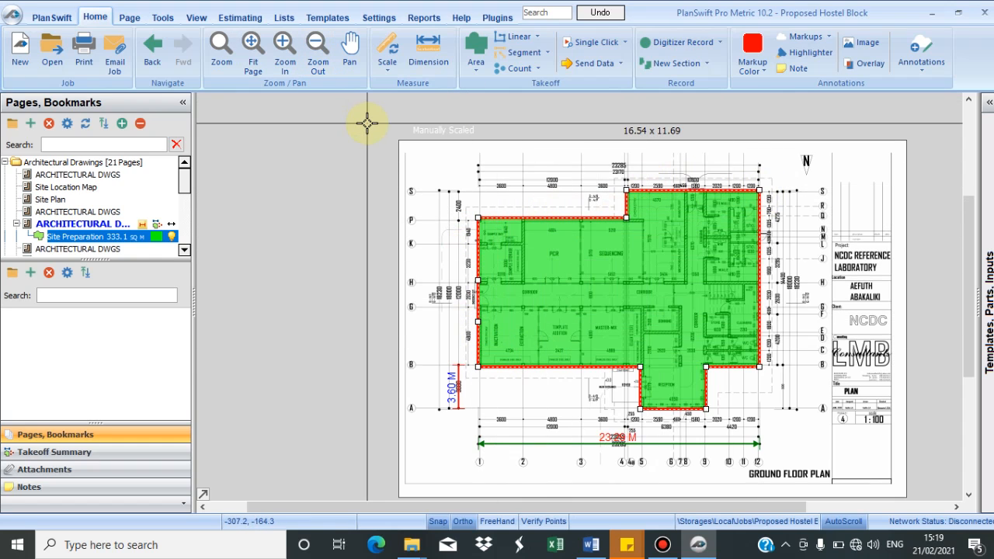
Step: Create a Linear takeoff named Trench Excavation with a dark red colour and Solid fill
click(519, 36)
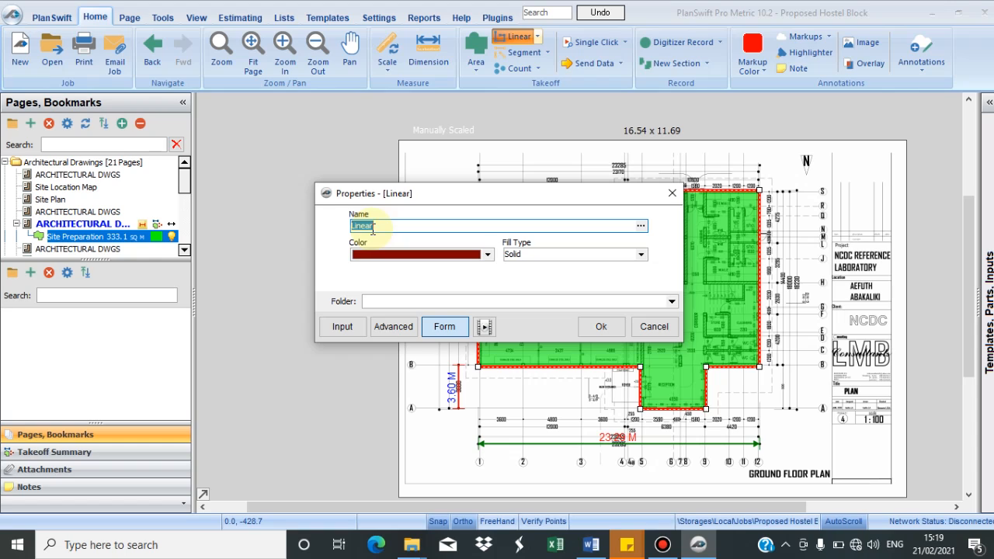
text(Trench Excavation)
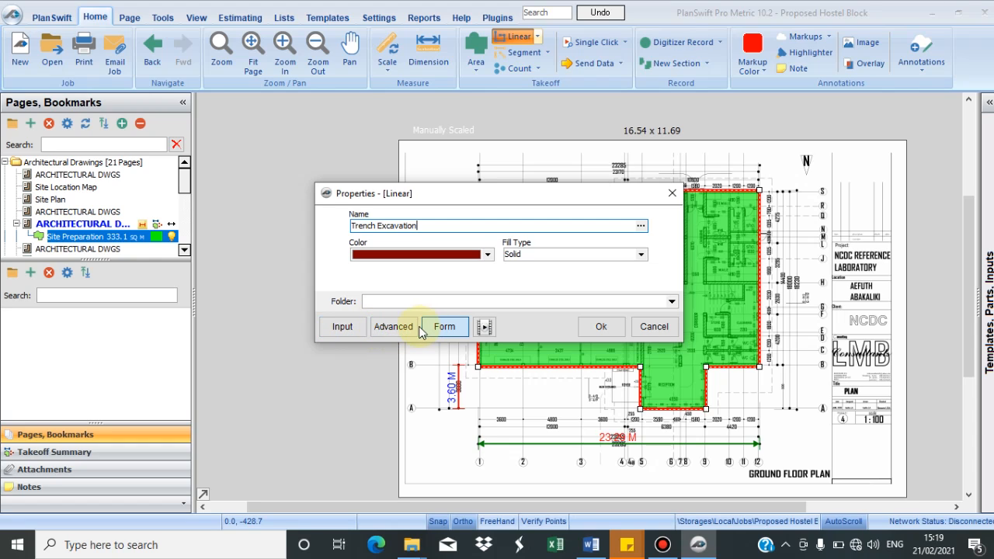
click(602, 327)
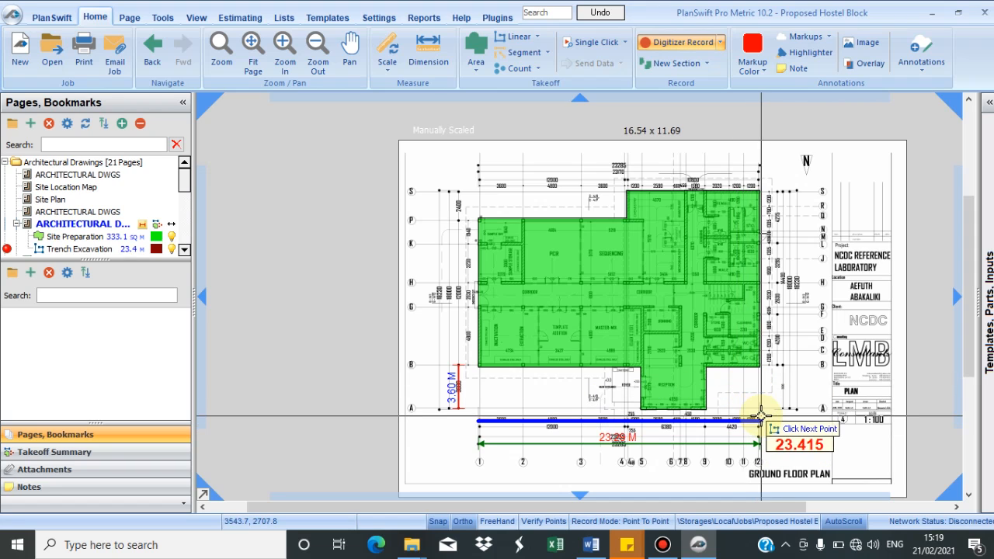
click(761, 415)
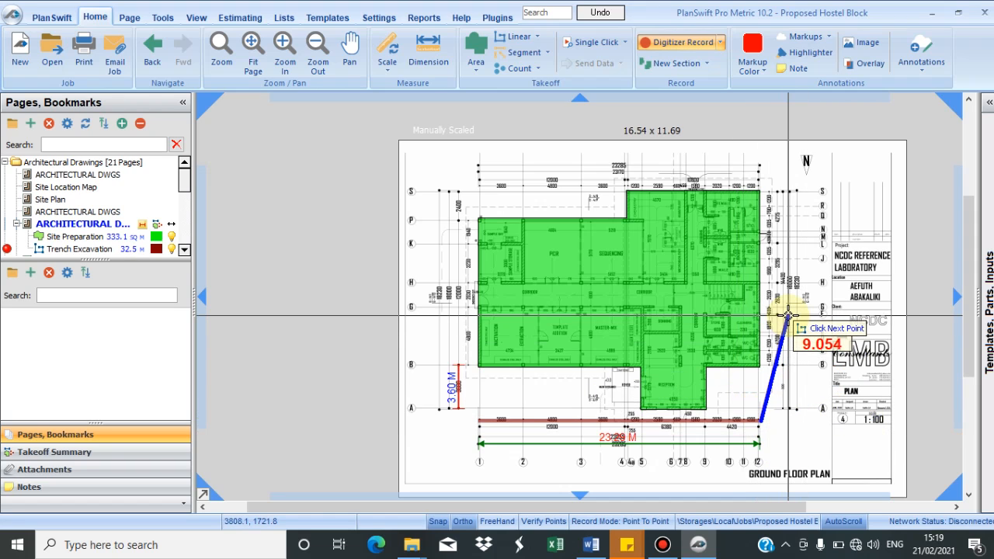
click(787, 316)
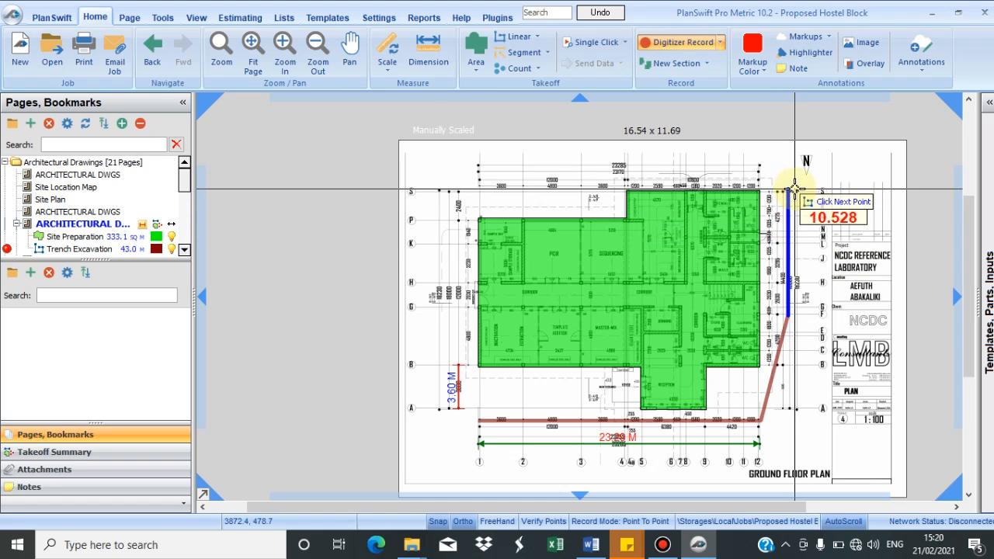
key(BackSpace)
key(BackSpace)
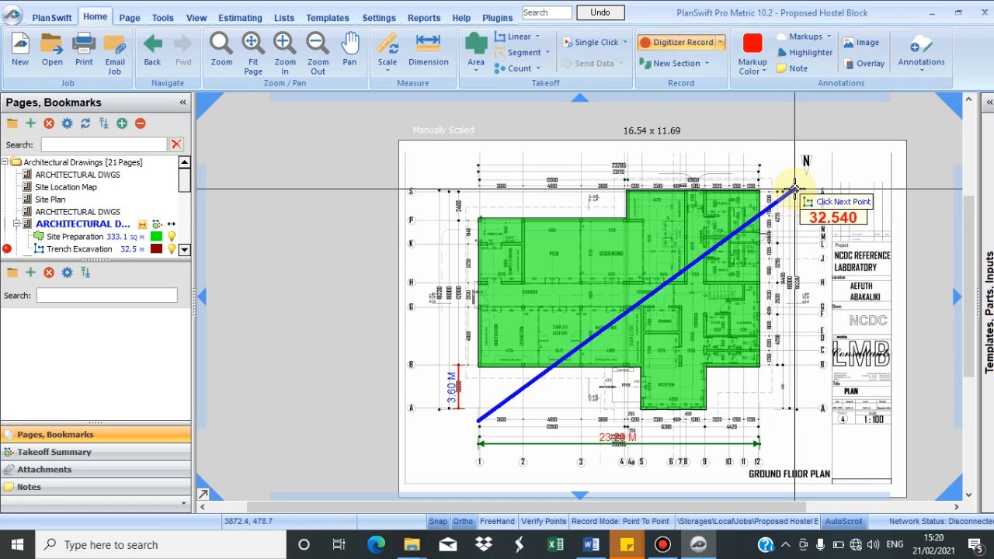
key(BackSpace)
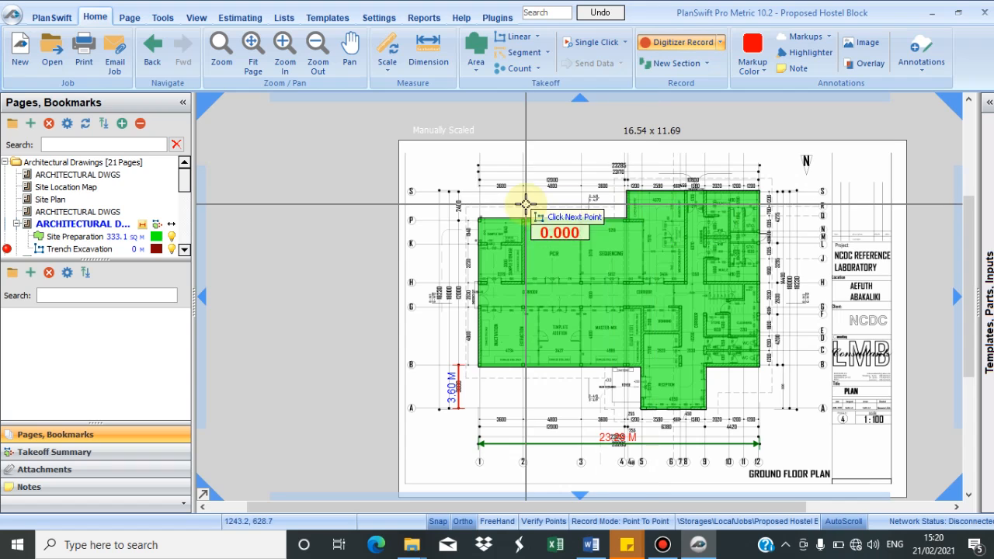
Step: Trace the Trench Excavation length around the outer edges of the Sample Bay and Sample Storage block back to its starting corner, and stop recording
scroll(477, 216, up, 5)
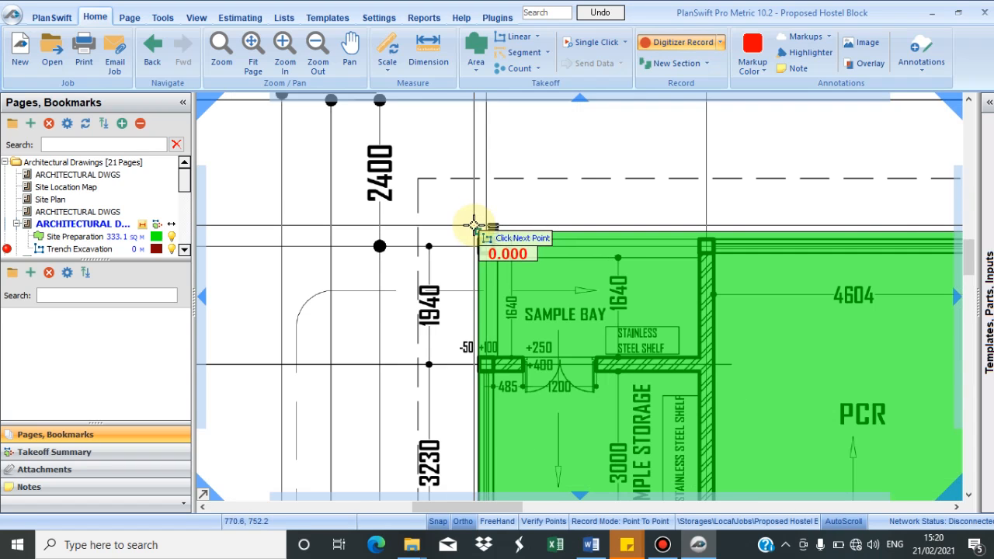
click(475, 229)
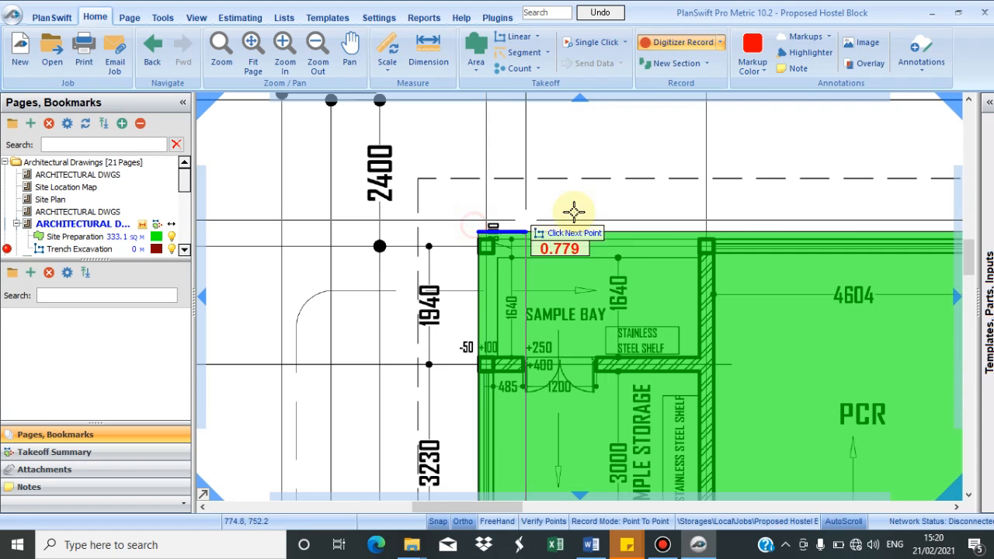
click(714, 229)
scroll(744, 338, down, 5)
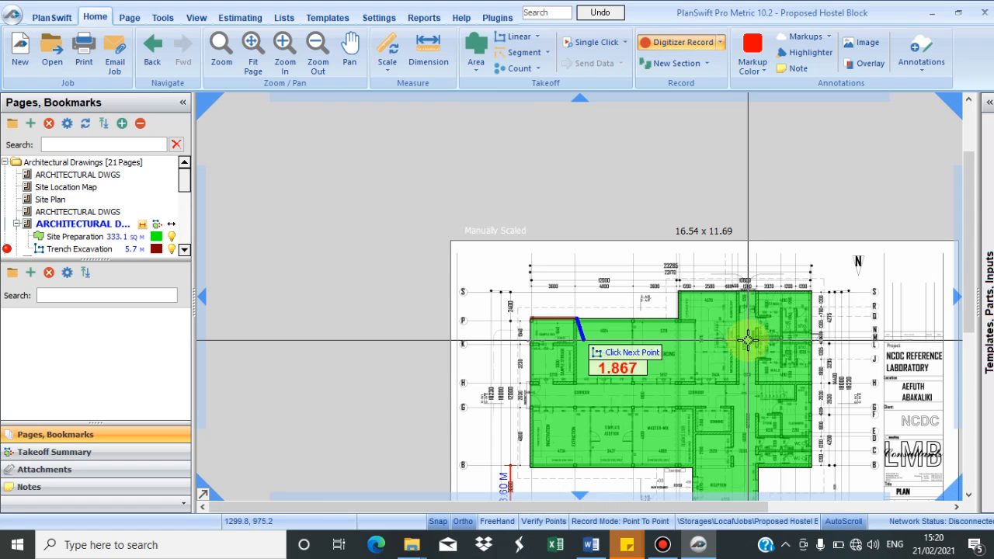
scroll(567, 378, up, 5)
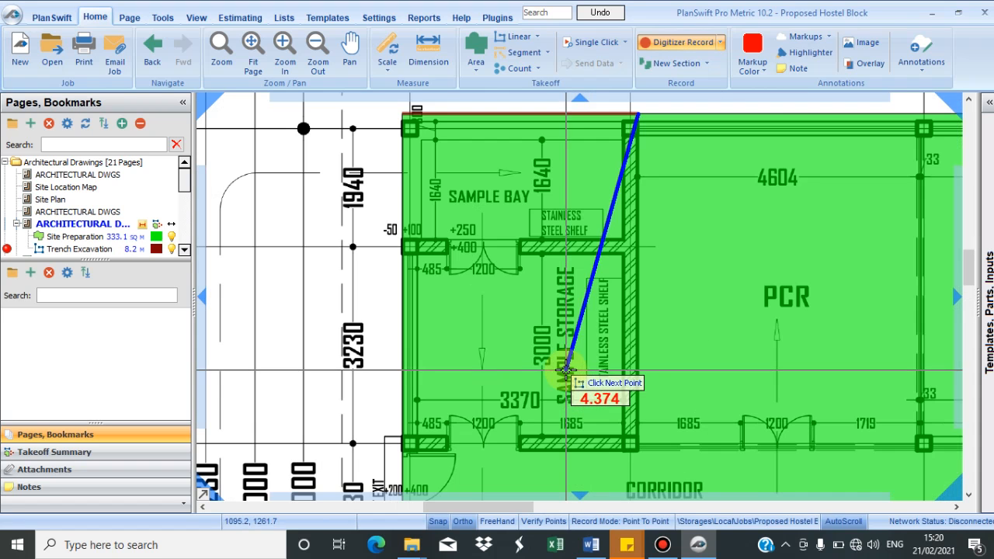
click(636, 449)
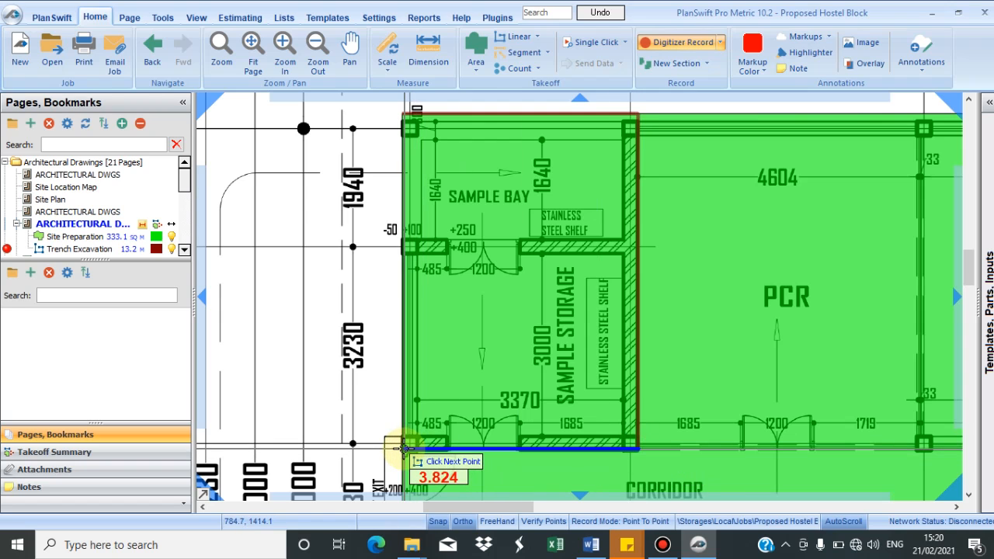
click(403, 449)
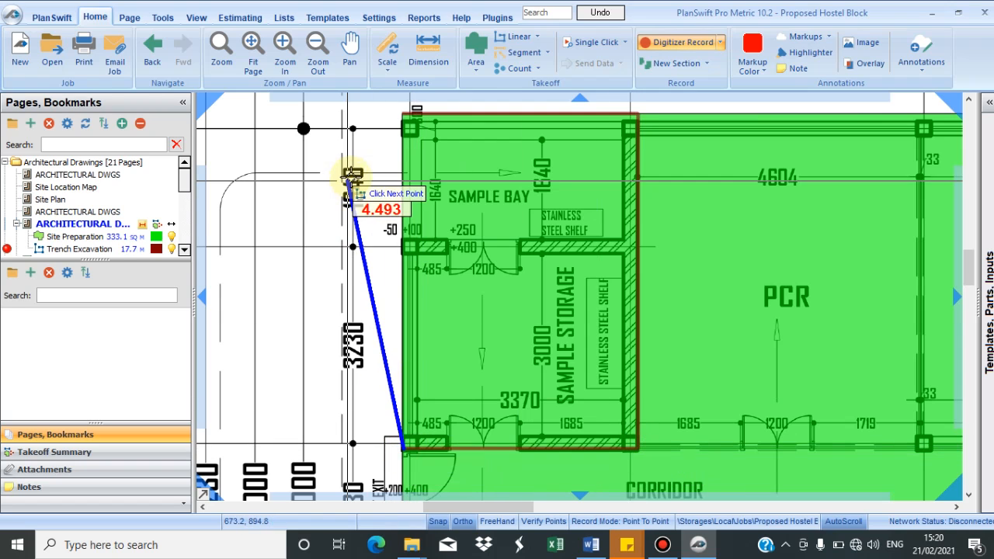
right_click(401, 115)
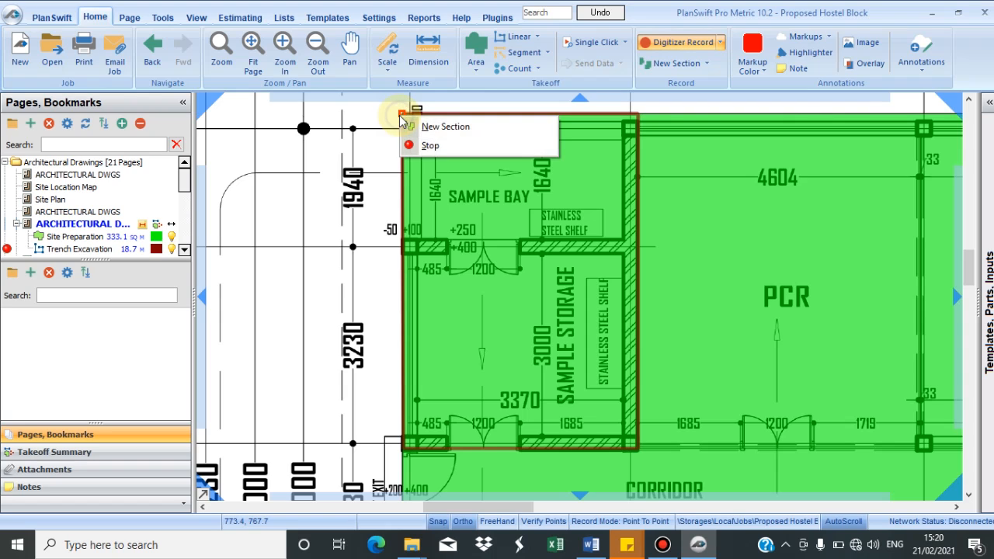
click(445, 146)
scroll(505, 202, down, 3)
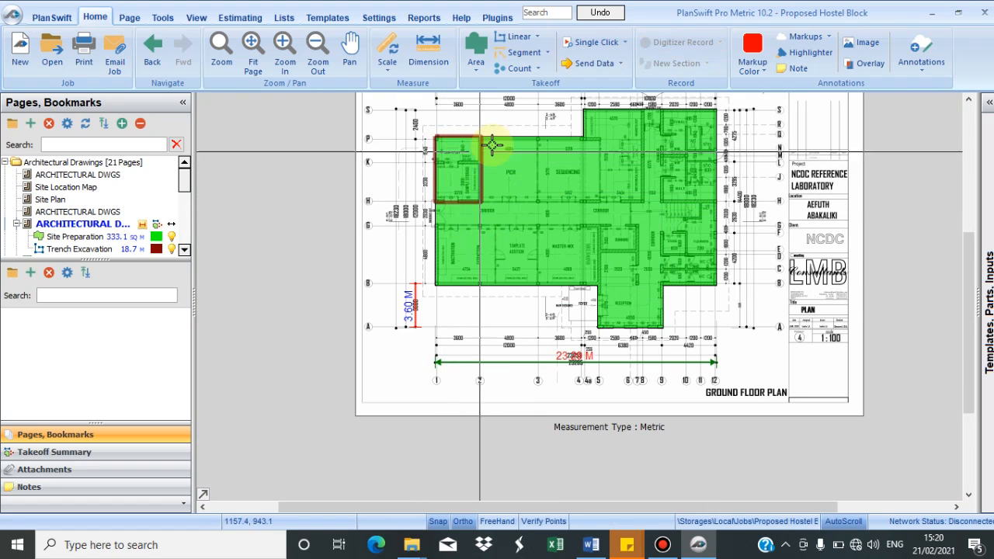
Step: Create a Count takeoff named Doors with a Circle shape, dark green colour and Solid fill
click(520, 70)
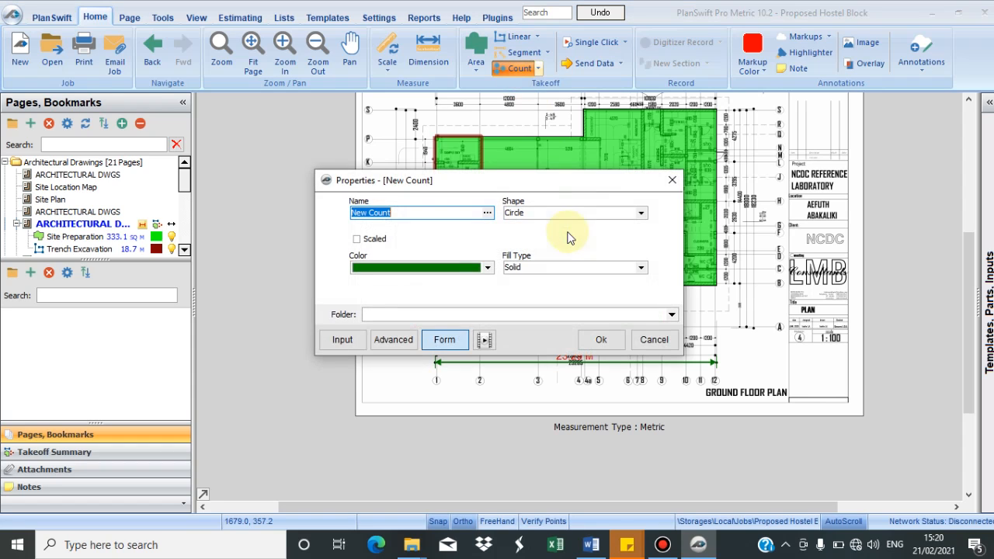
text(Doors)
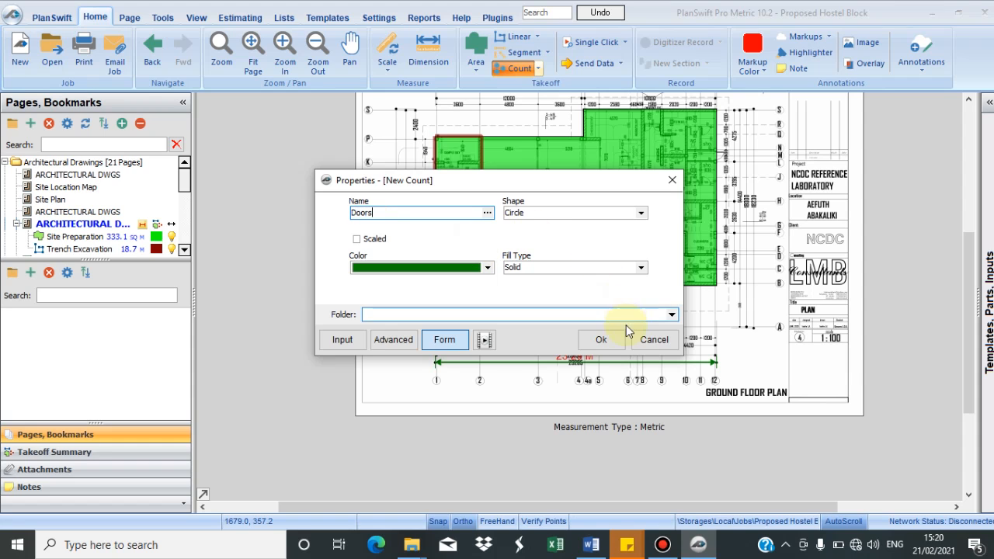
click(600, 339)
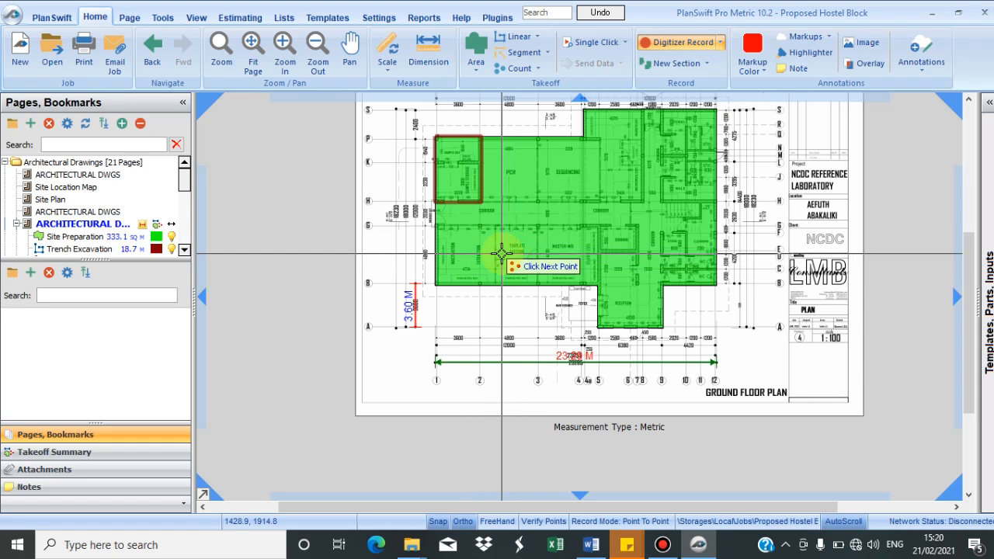
Step: Mark four Doors points: both side walls of Template Addition, the corridor wall below Donning, and the grid 9 wall beside the WCs; stop recording
scroll(502, 254, up, 5)
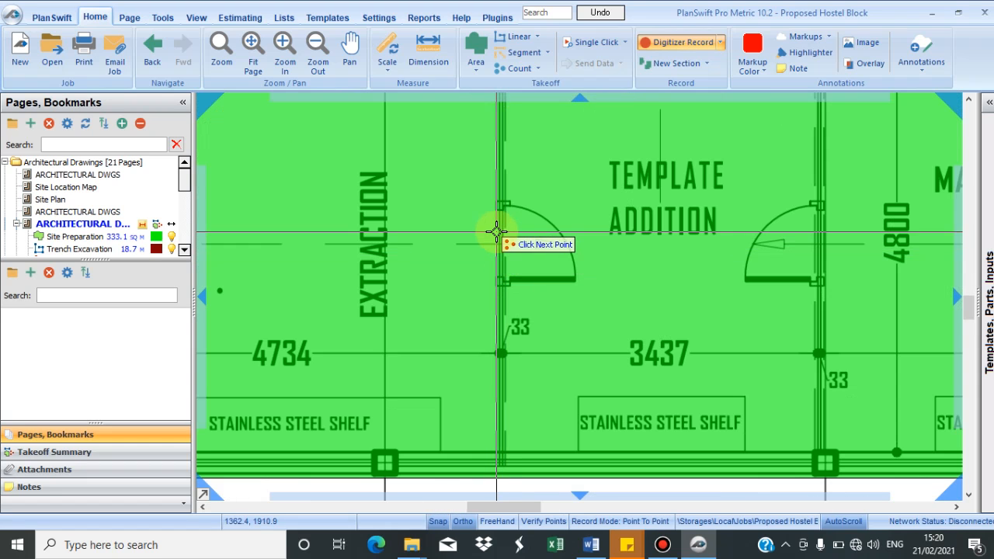
scroll(498, 232, down, 4)
scroll(532, 232, down, 1)
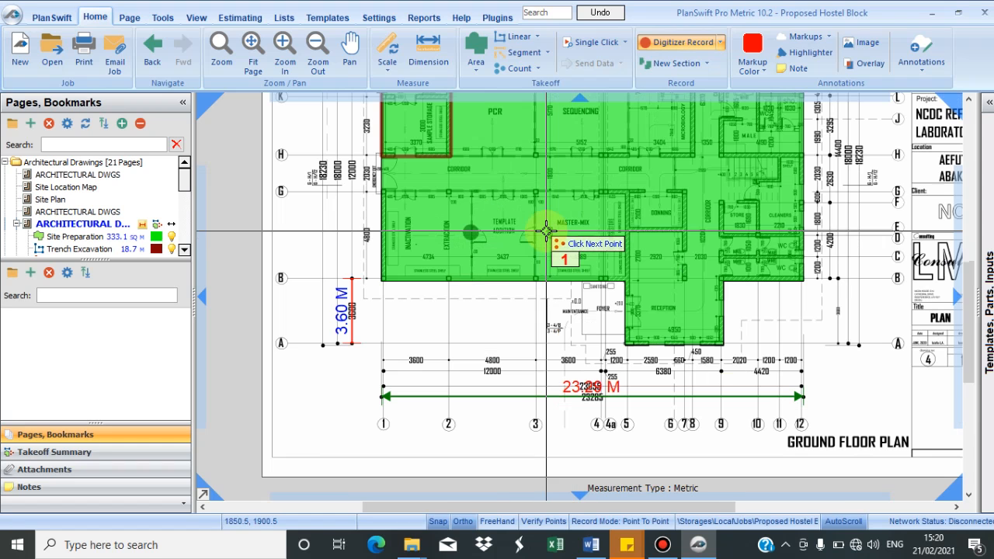
click(531, 232)
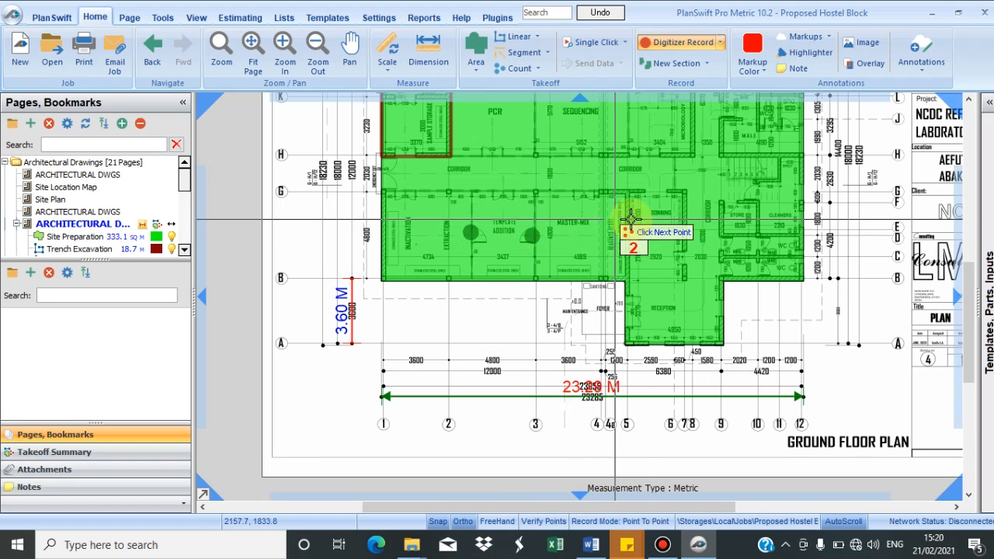
click(684, 257)
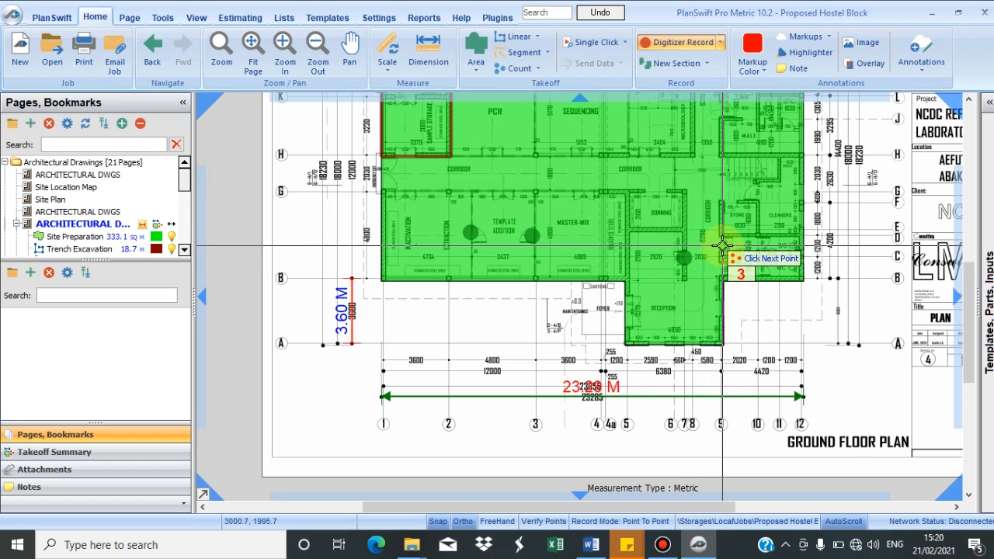
click(724, 244)
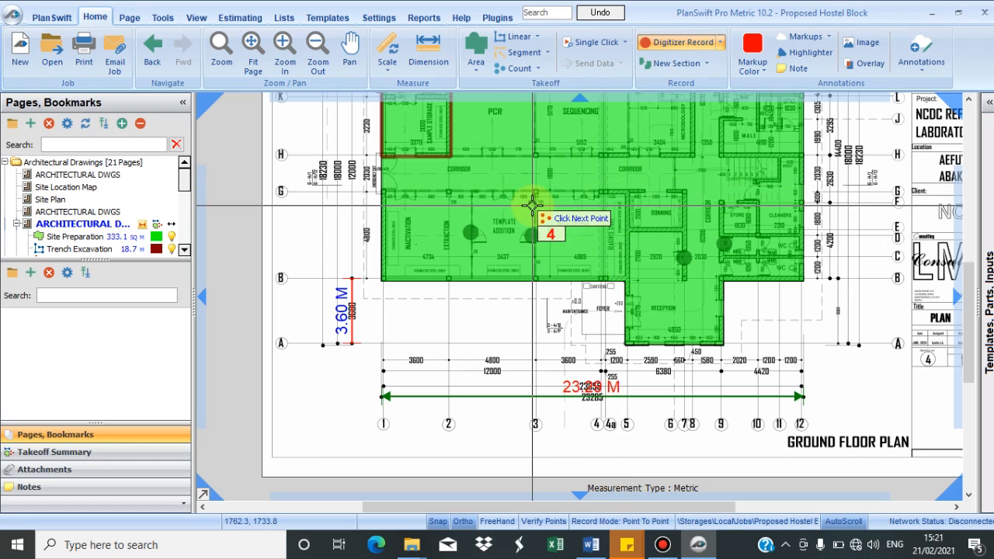
click(672, 44)
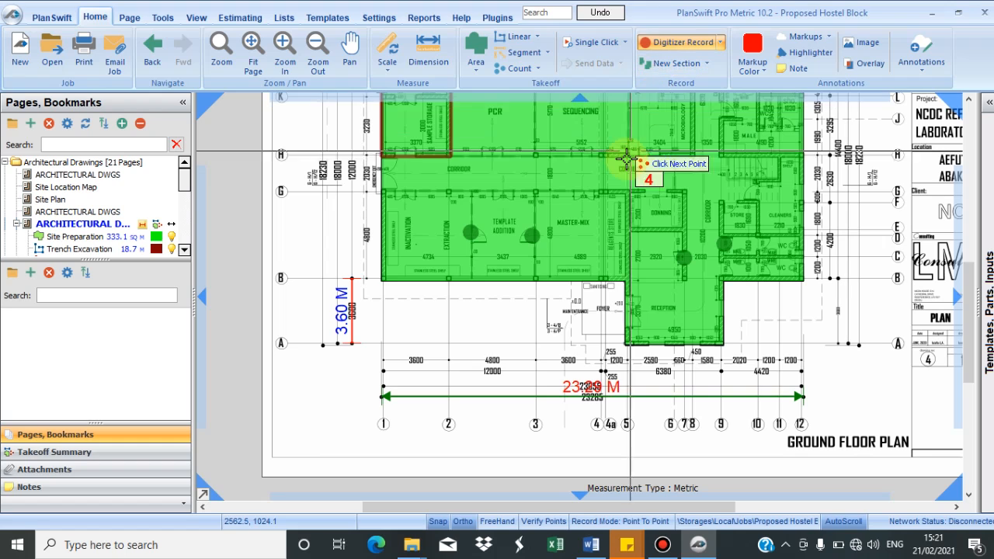
click(658, 65)
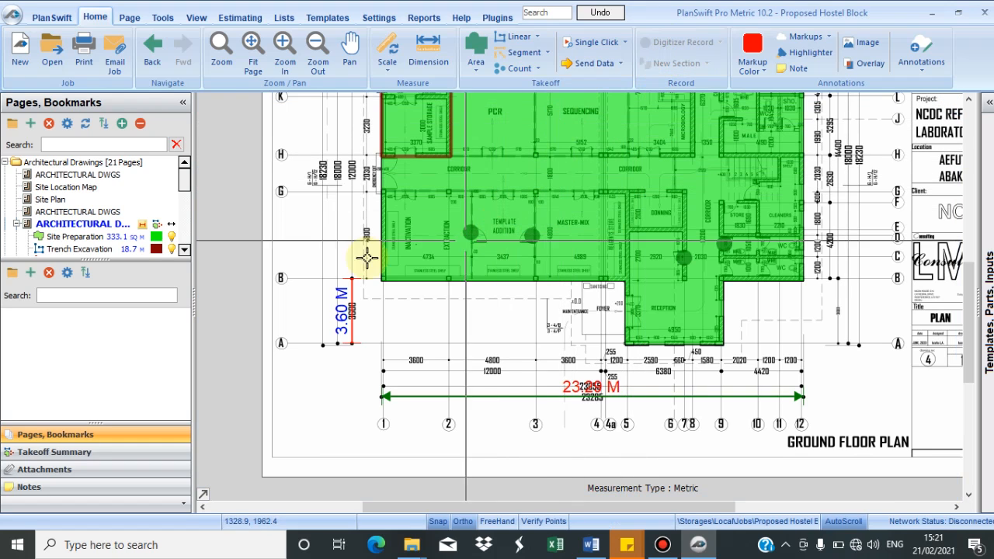
Step: Examine the takeoff quantities listed under the ground floor plan page and the Site Preparation section's measurement details
click(185, 249)
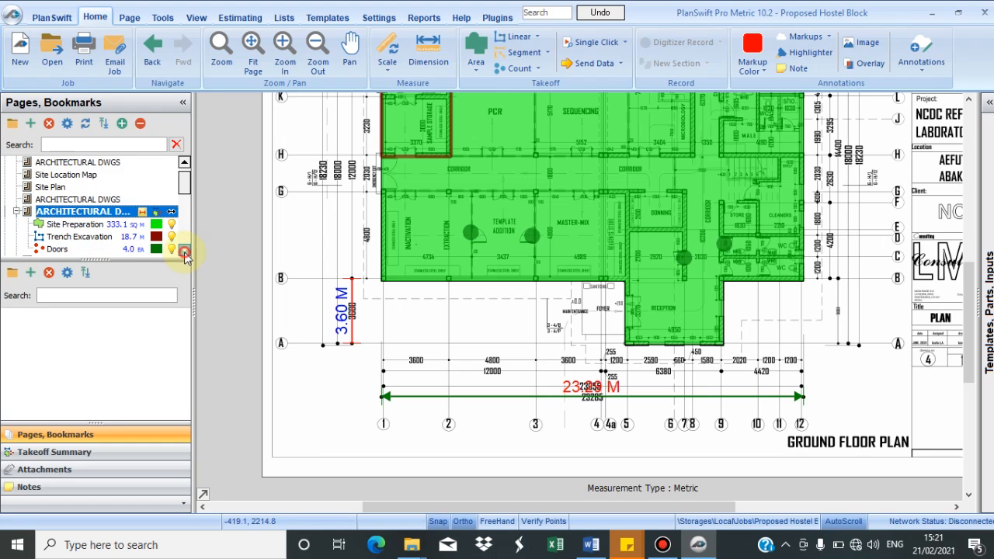
click(185, 249)
click(185, 249)
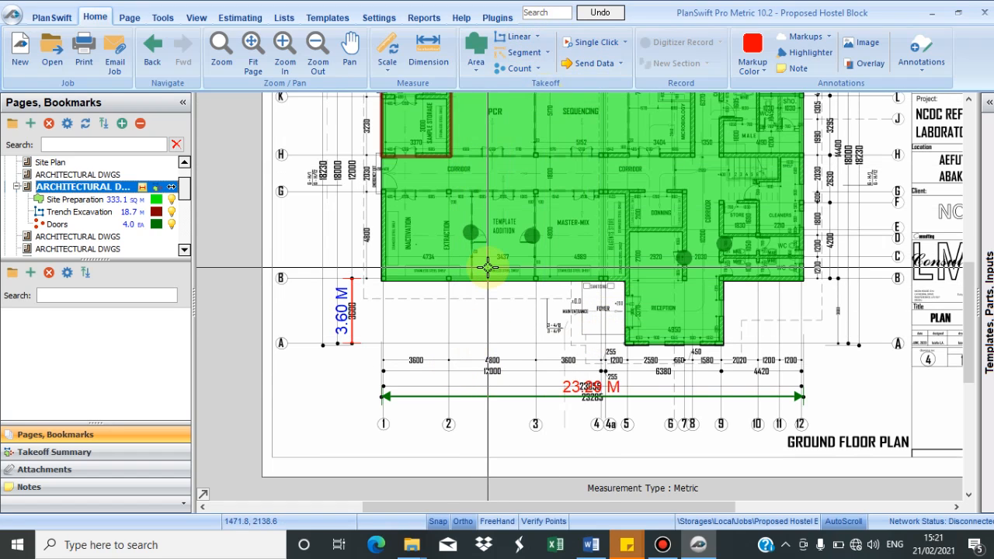
mouse_move(487, 268)
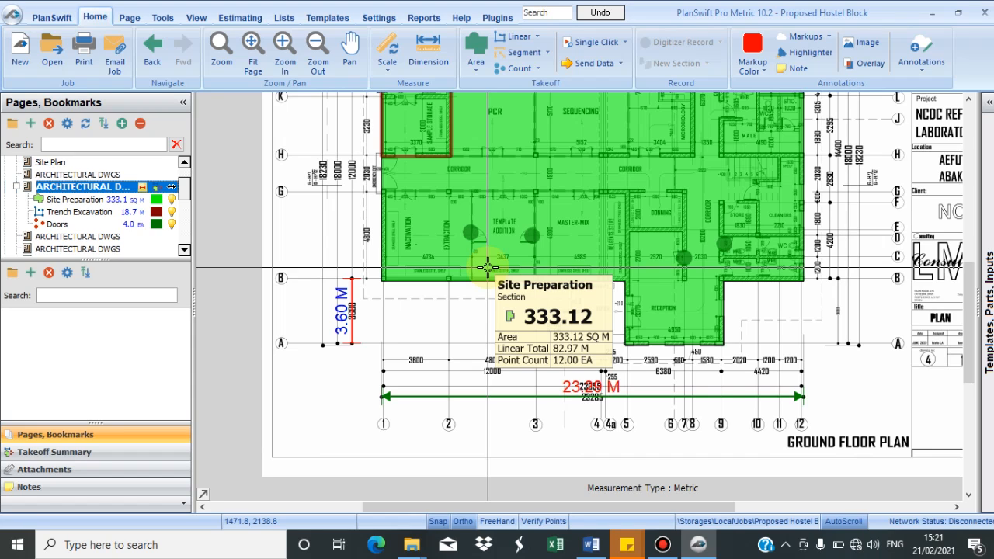
scroll(488, 268, down, 2)
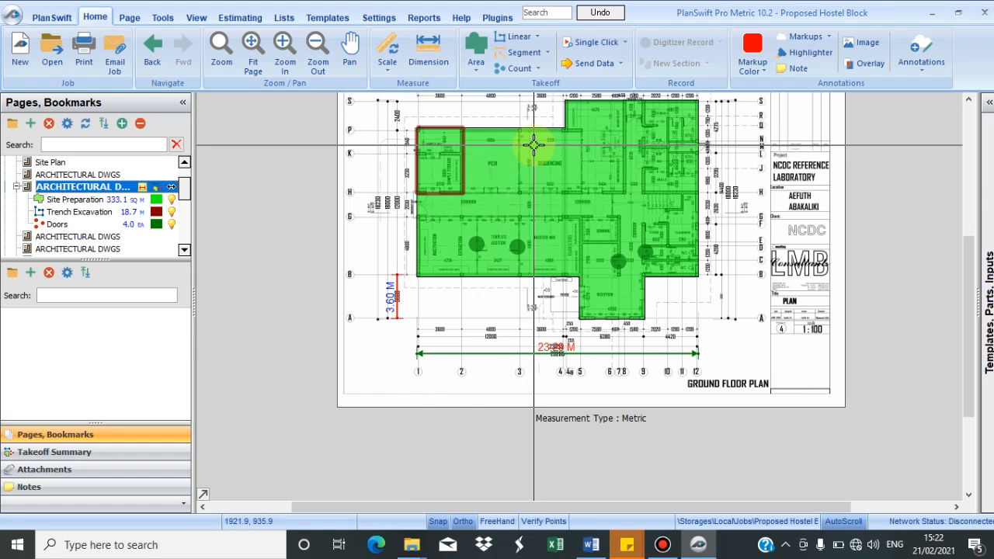
mouse_move(534, 145)
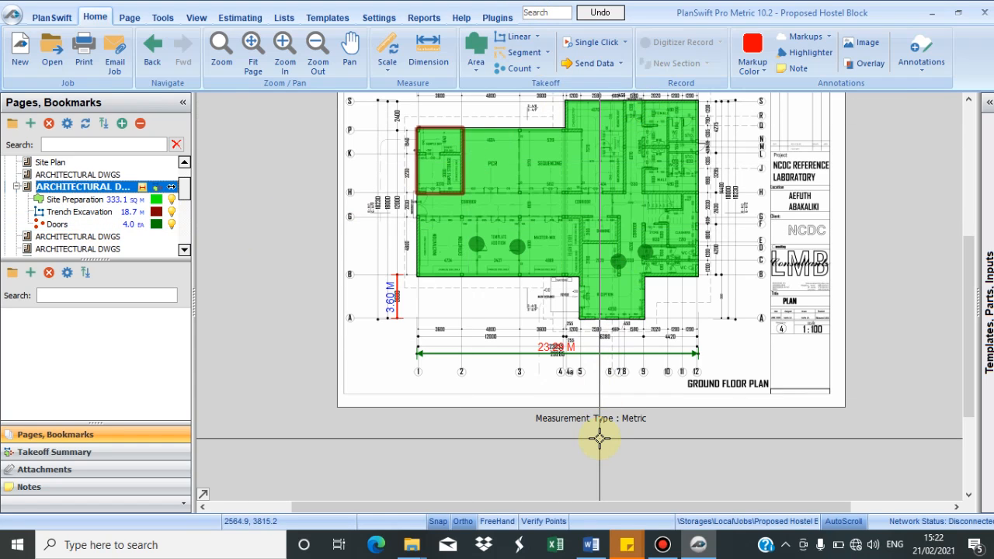
click(658, 524)
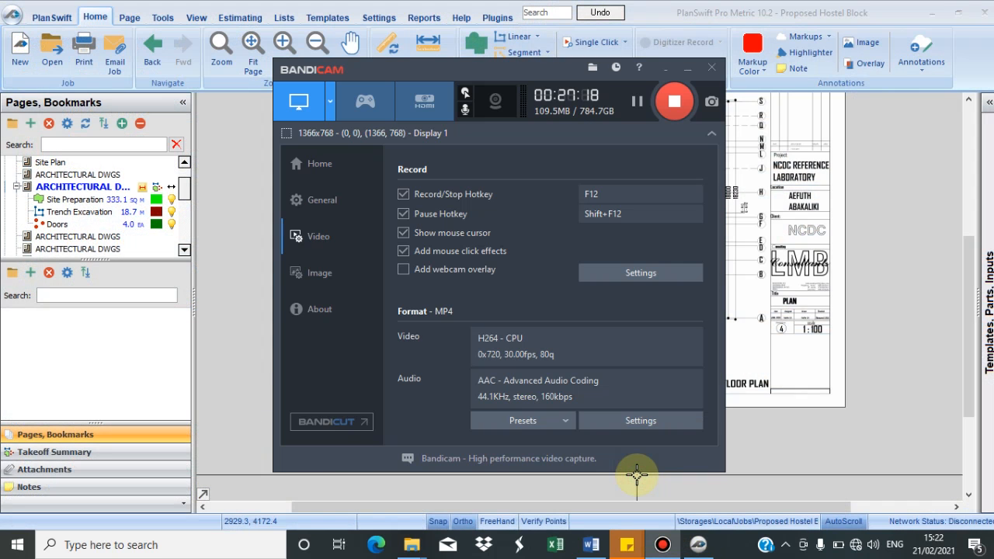